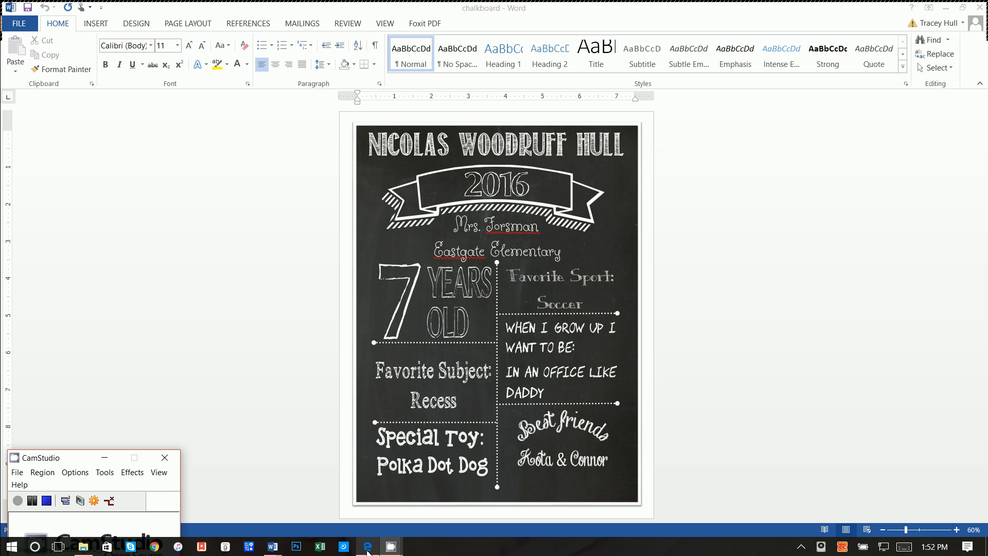
- Preview the chalkboardcolor document, return to the white chalkboard, then switch to the Edge browser
mouse_move(273, 546)
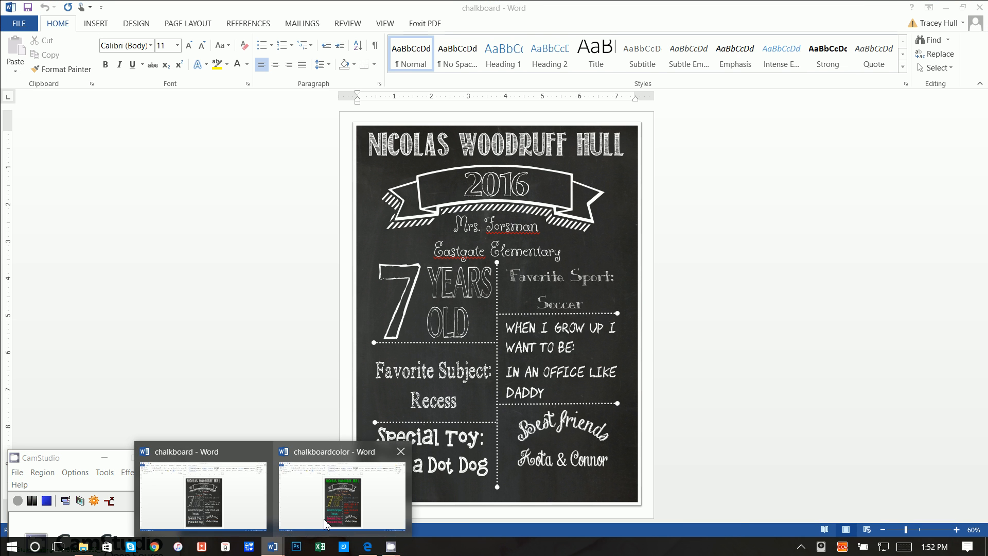
left_click(326, 524)
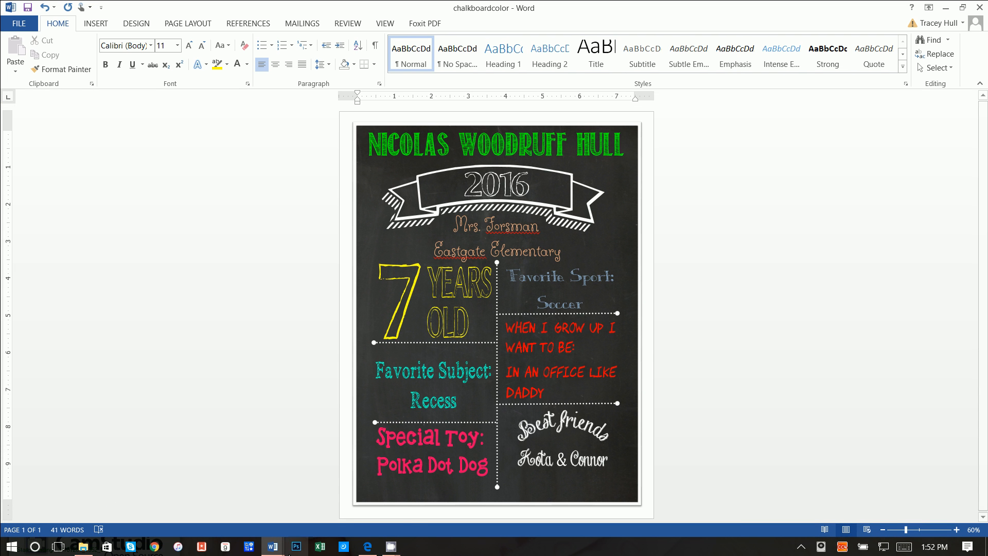
mouse_move(268, 549)
left_click(243, 518)
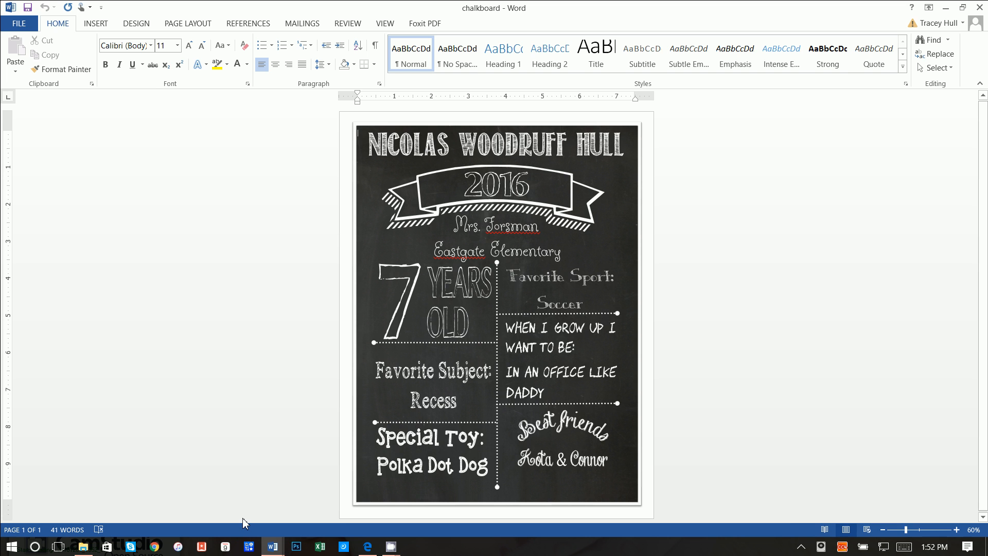
left_click(368, 546)
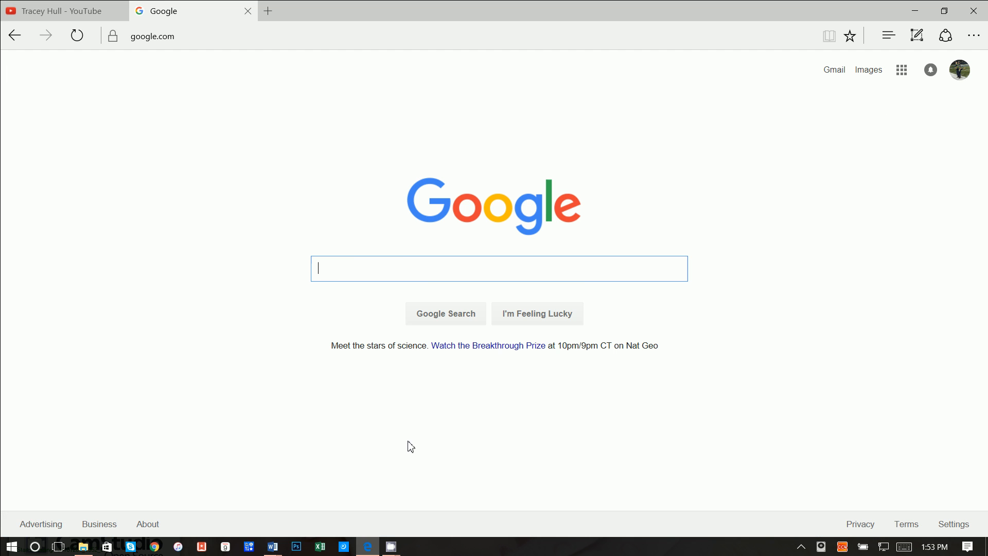
- Scroll through the Printables with MS Word channel's tutorial videos and back up to its banner
left_click(62, 10)
scroll(545, 324, "up", 10)
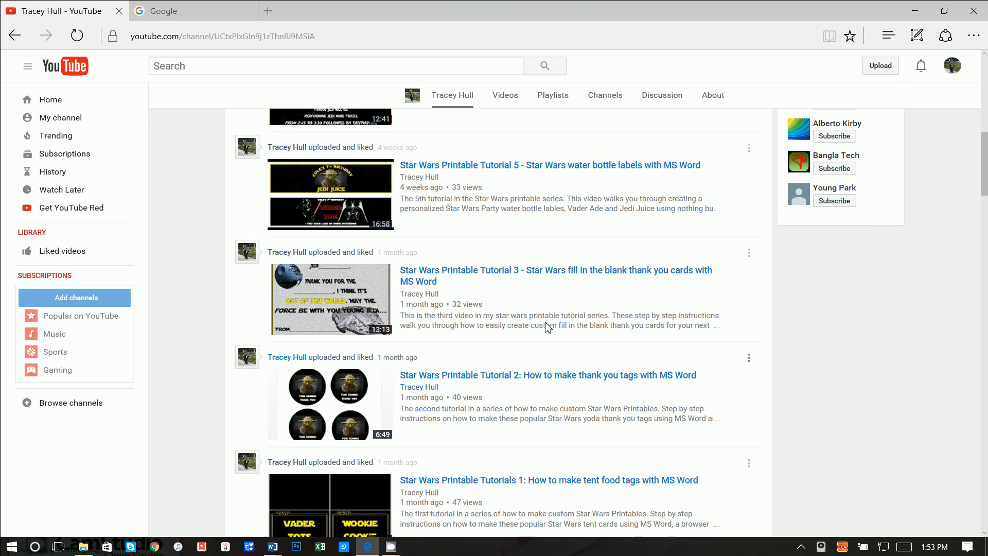
scroll(546, 327, "up", 7)
scroll(547, 328, "down", 5)
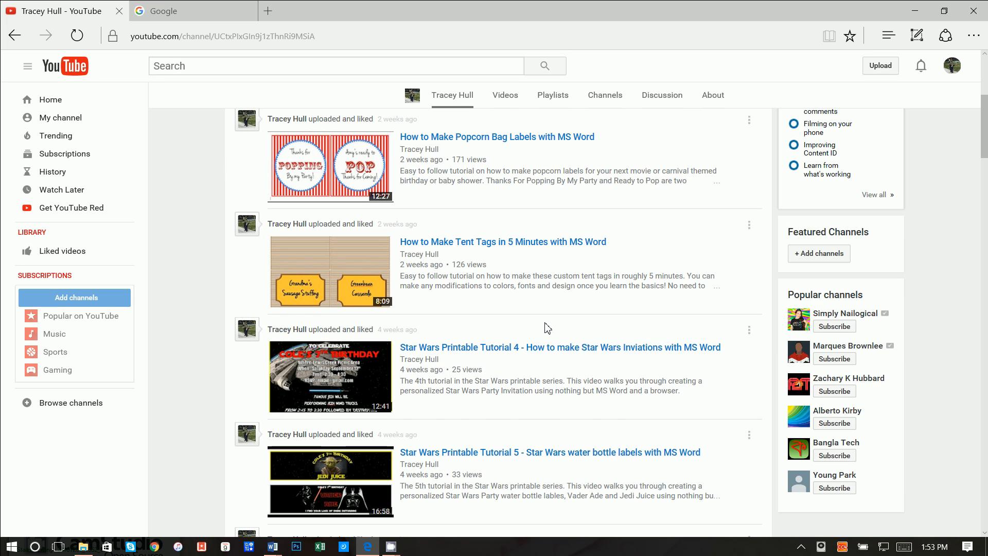
scroll(548, 327, "down", 7)
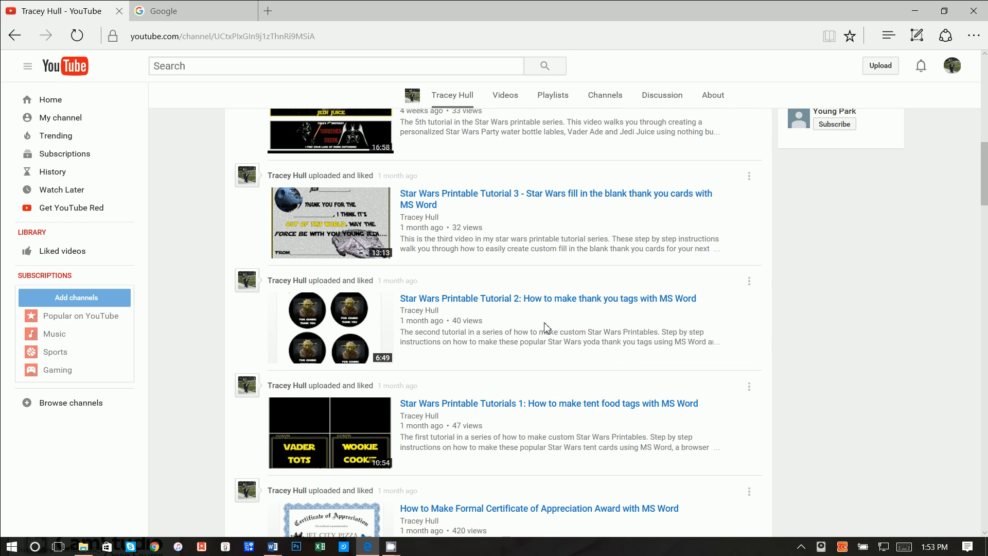
scroll(546, 327, "down", 4)
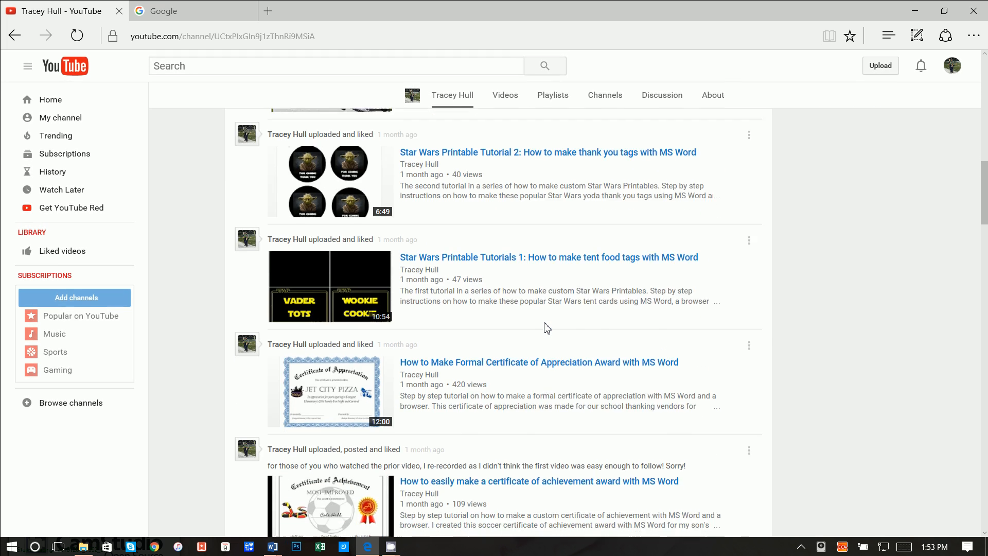
scroll(546, 327, "down", 10)
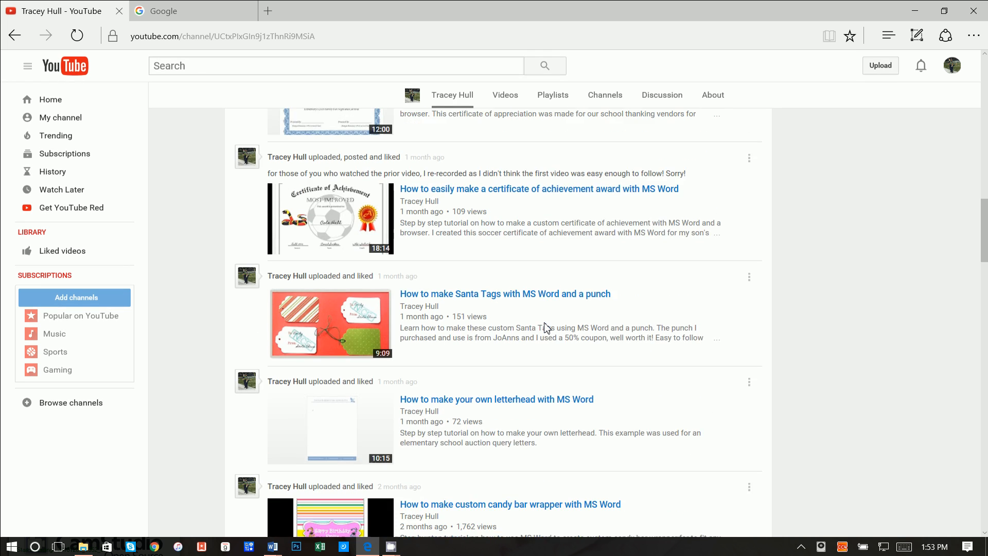
scroll(546, 327, "down", 12)
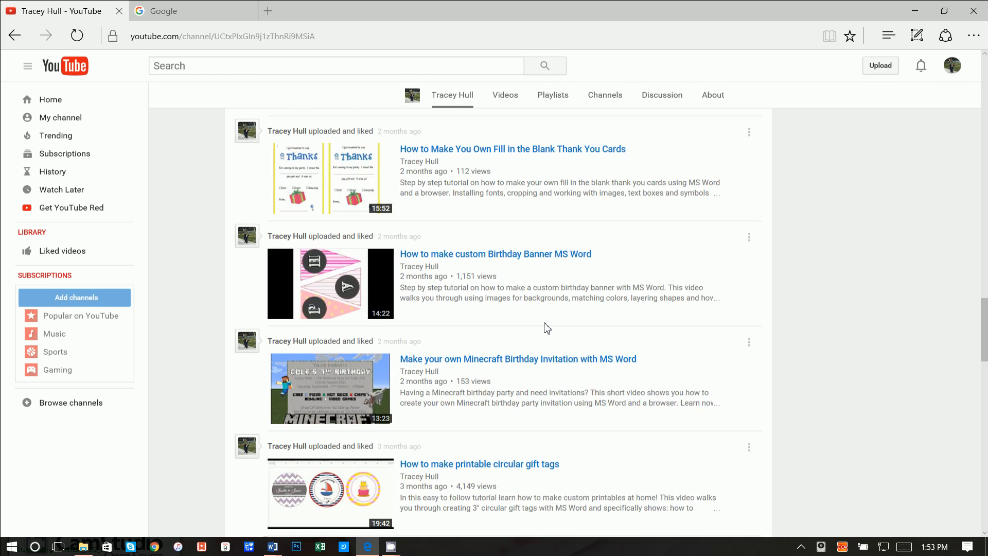
scroll(546, 328, "down", 13)
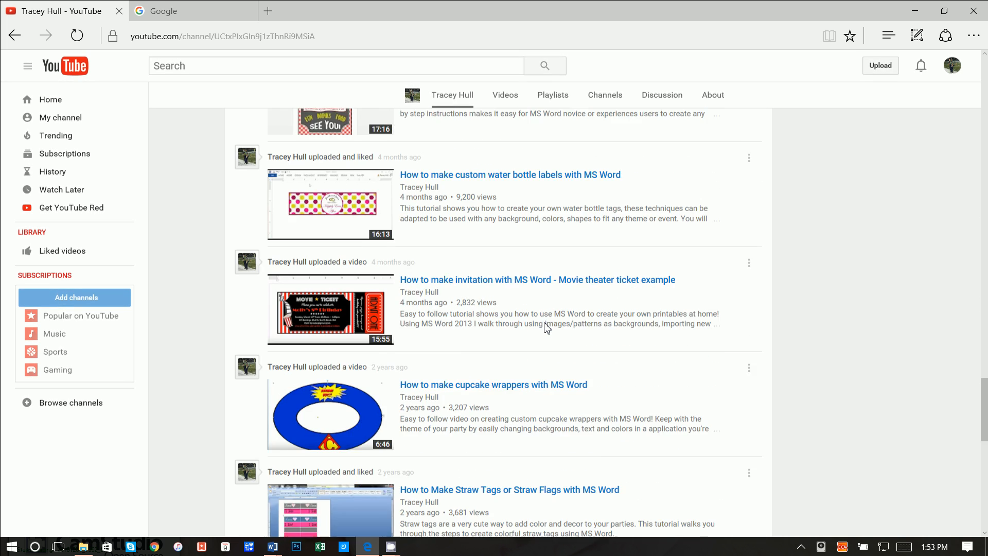
scroll(546, 328, "down", 8)
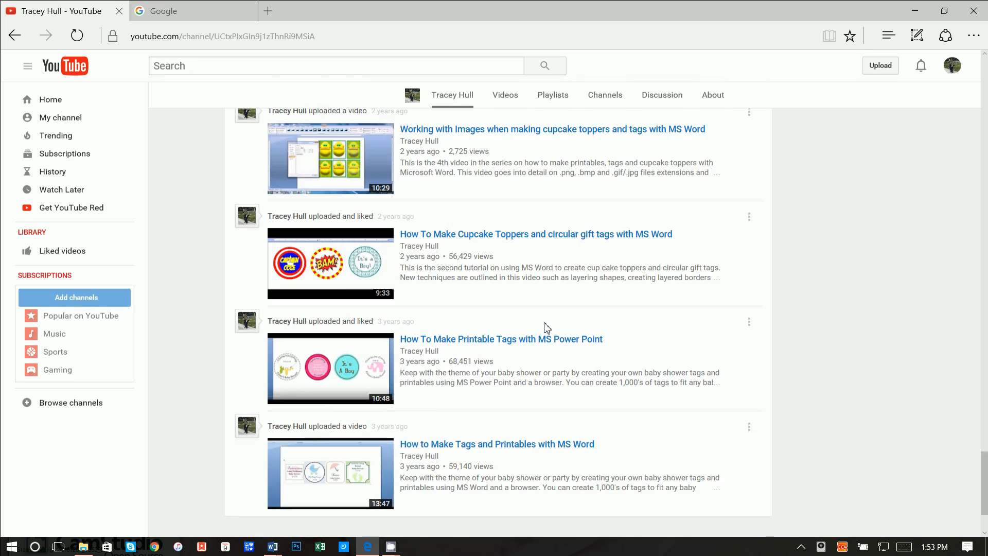
scroll(546, 327, "up", 20)
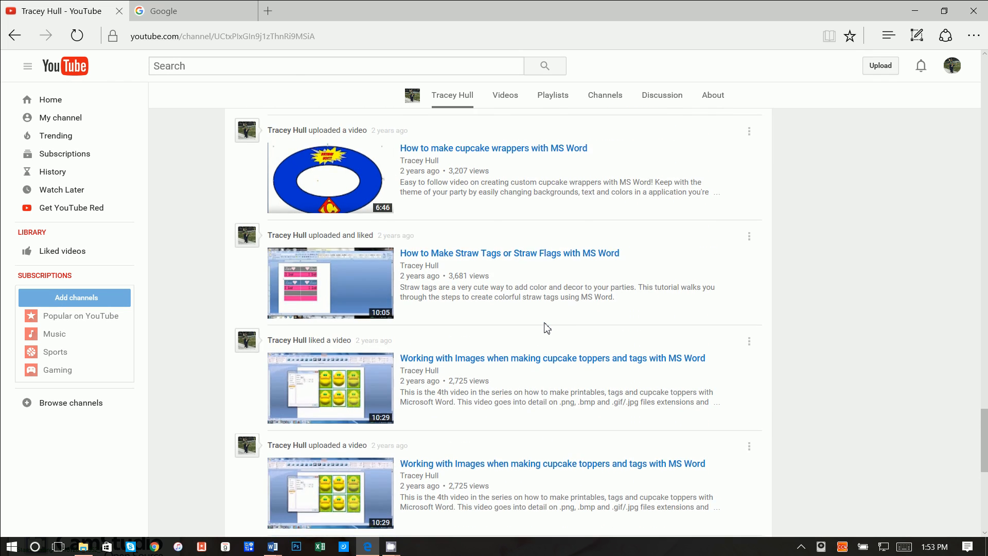
scroll(547, 327, "up", 20)
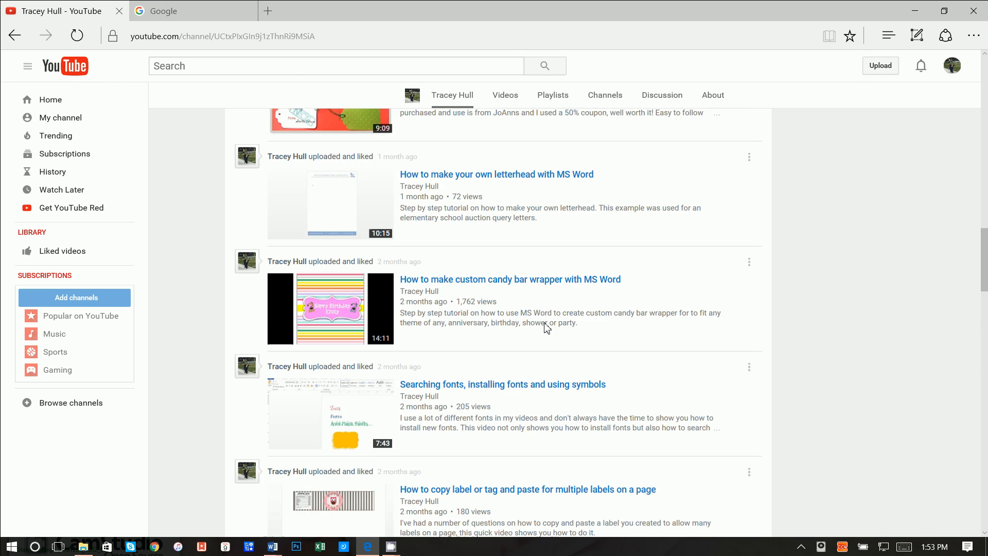
scroll(547, 327, "up", 12)
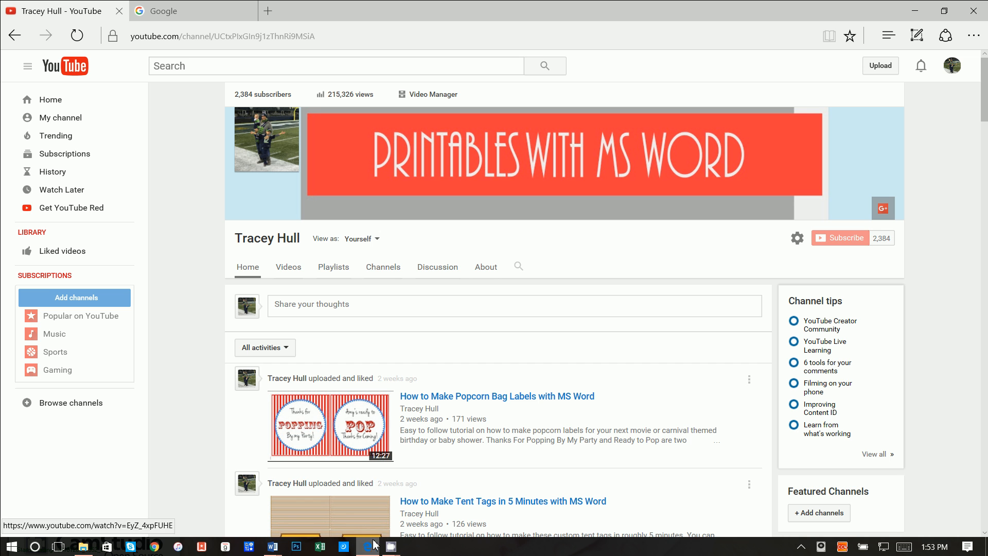
- Create a new blank Word document from the white chalkboard window
mouse_move(278, 548)
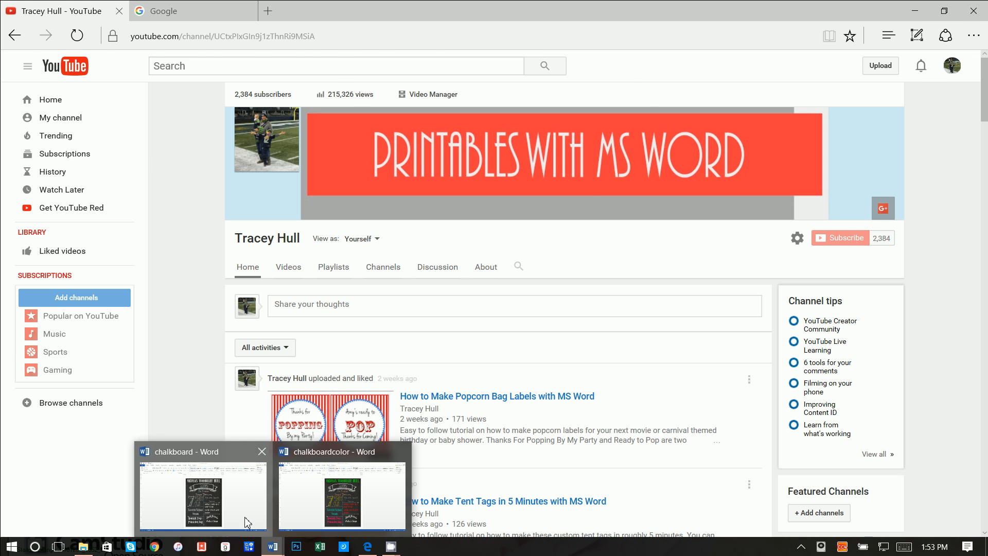
left_click(221, 489)
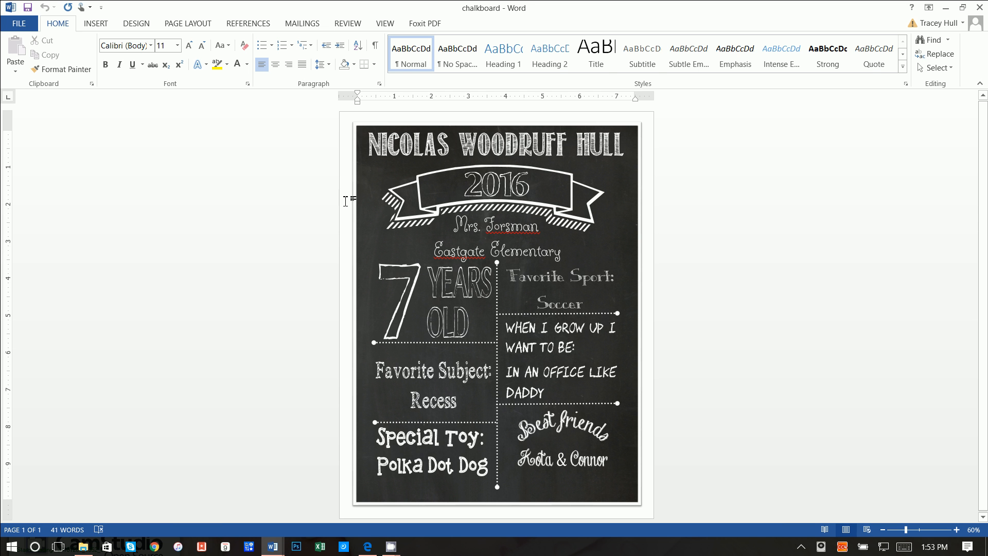
left_click(31, 23)
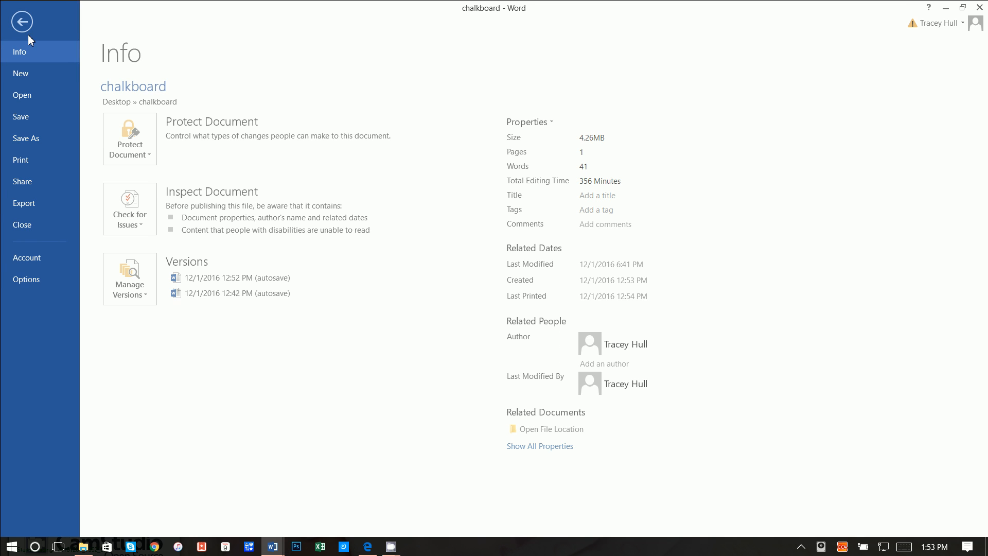
left_click(23, 74)
left_click(133, 173)
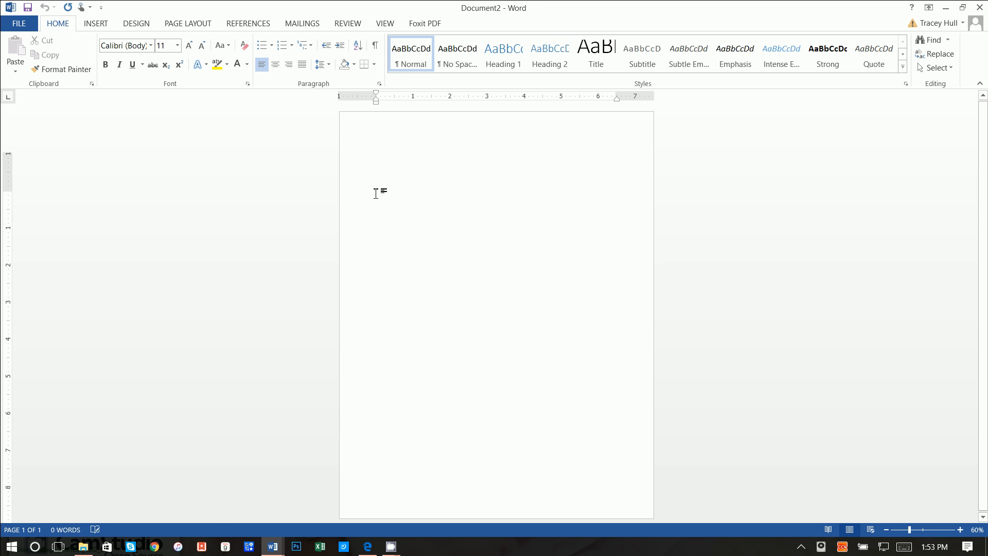
- Apply Narrow 0.5-inch margins to the new document, then return to Google in Edge
left_click(187, 23)
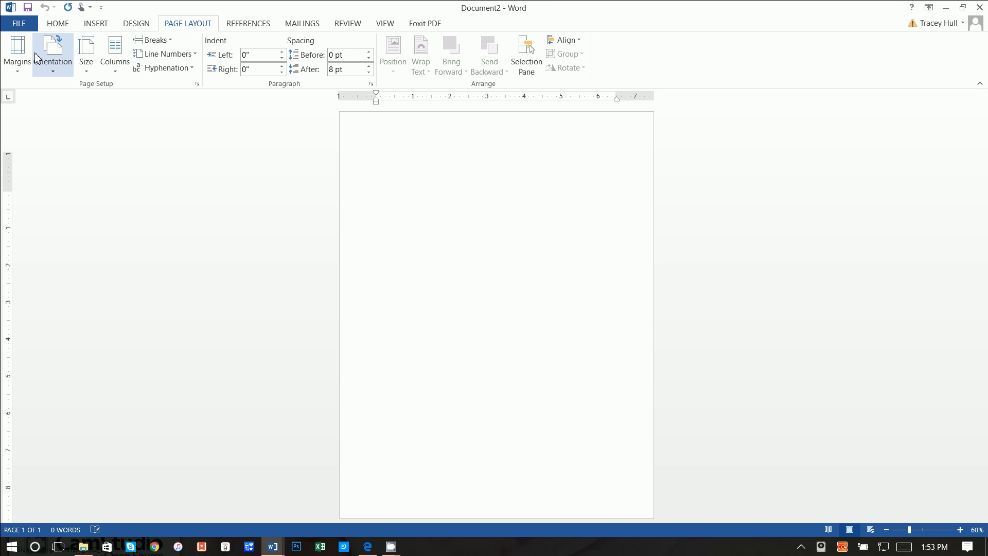
left_click(17, 52)
left_click(31, 135)
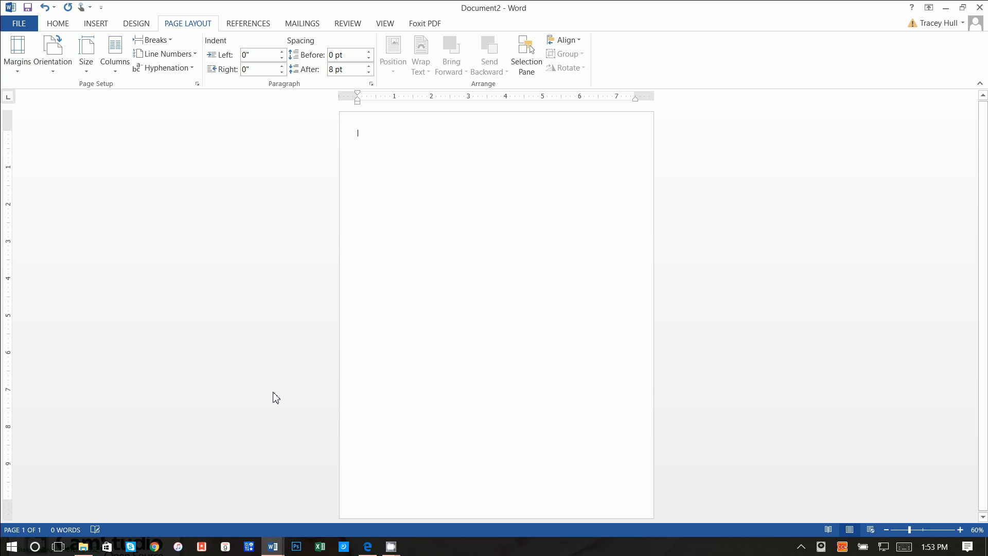
left_click(367, 546)
left_click(176, 20)
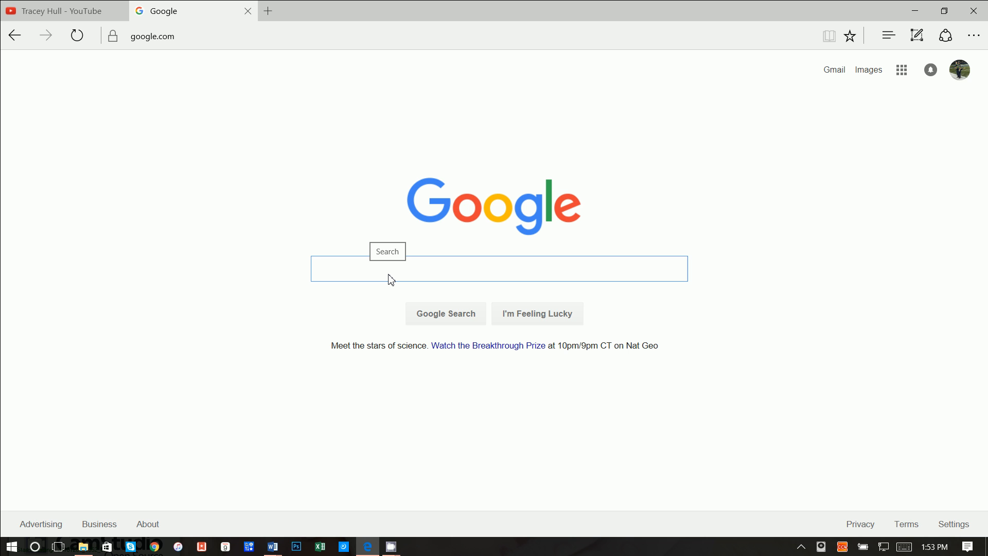
- Search Google Images for 'chalkboard background'
type("chalk")
key("Down")
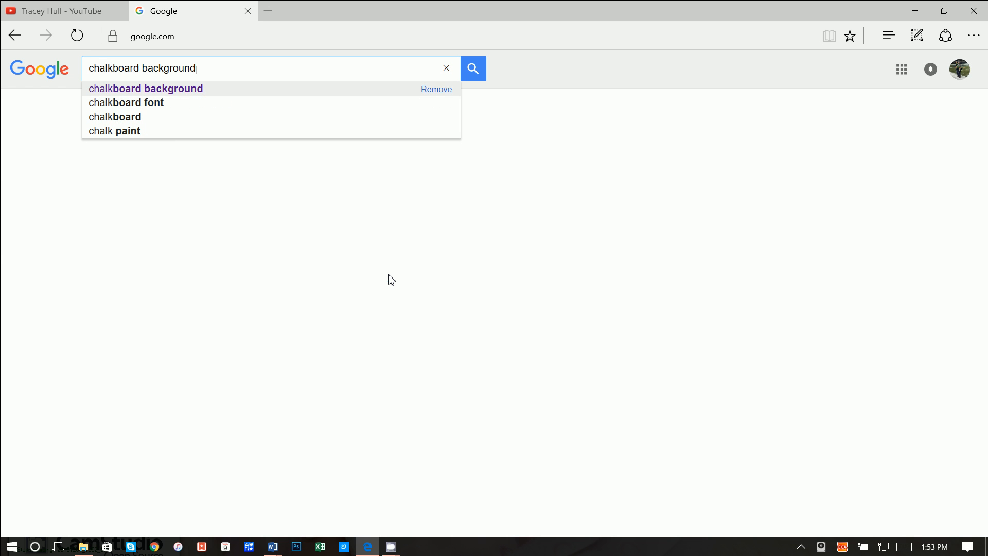
key("Return")
left_click(127, 108)
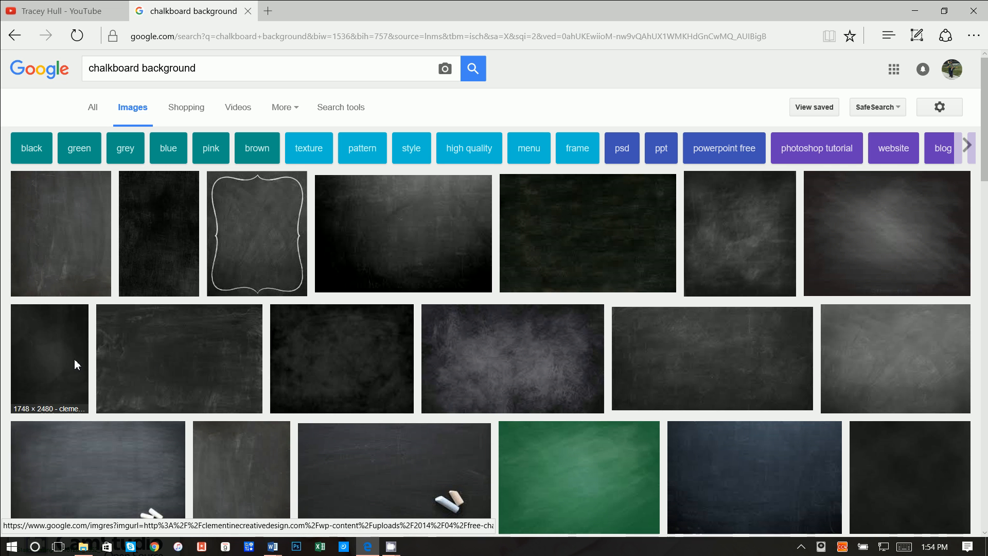
- Compare the plain and bracket-framed chalkboard previews, settling on the plain one
left_click(72, 249)
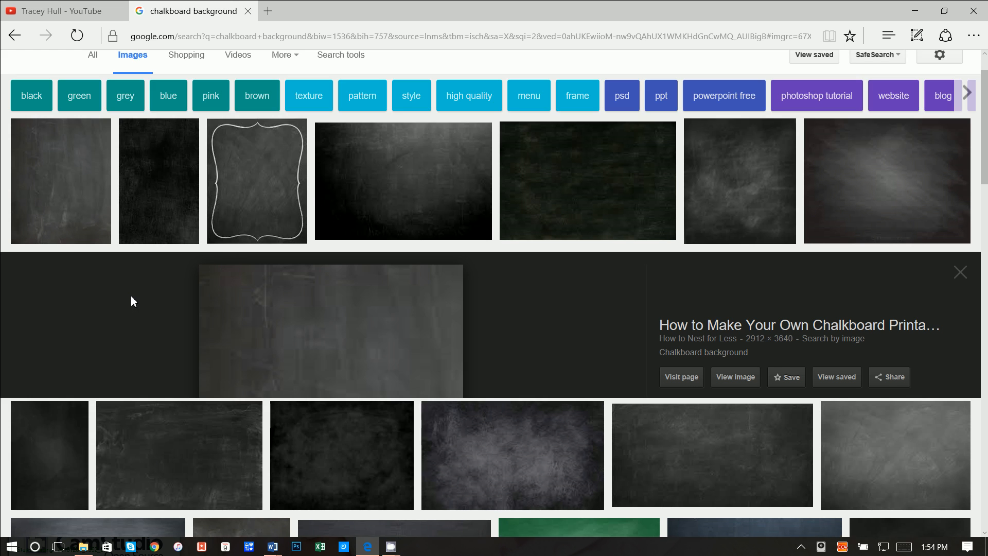
left_click(229, 135)
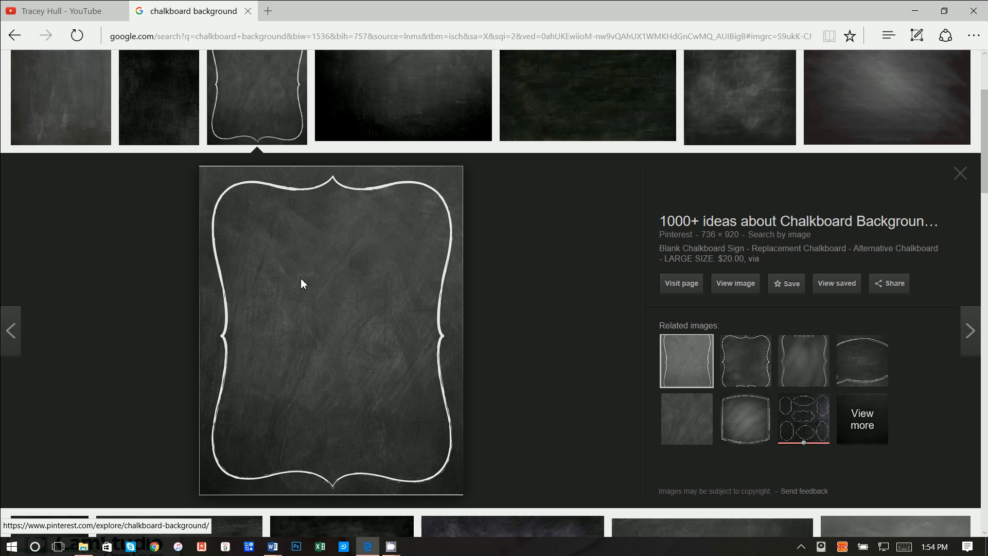
left_click(18, 107)
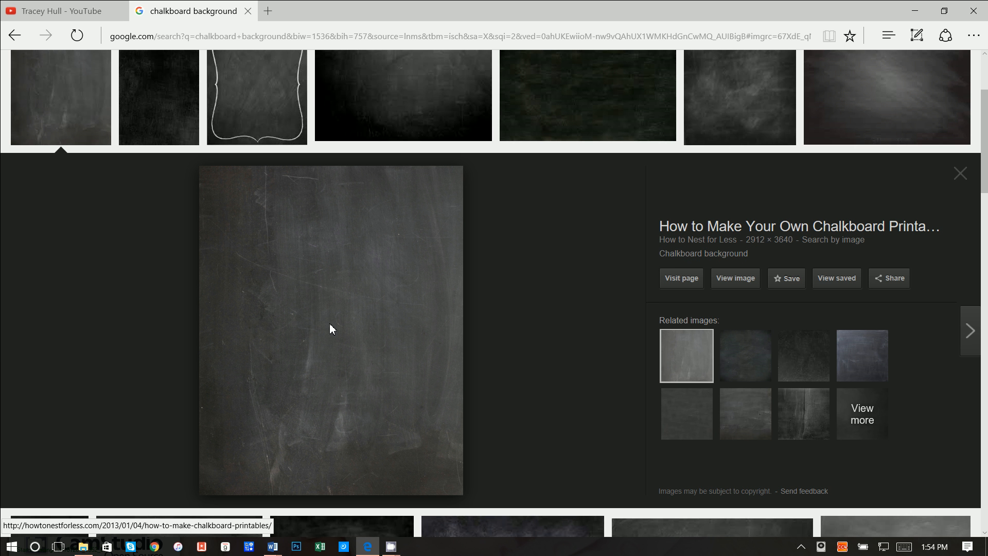
- Save the plain chalkboard image as Chalkboard-background.jpg and bring the blank Word document back
right_click(307, 271)
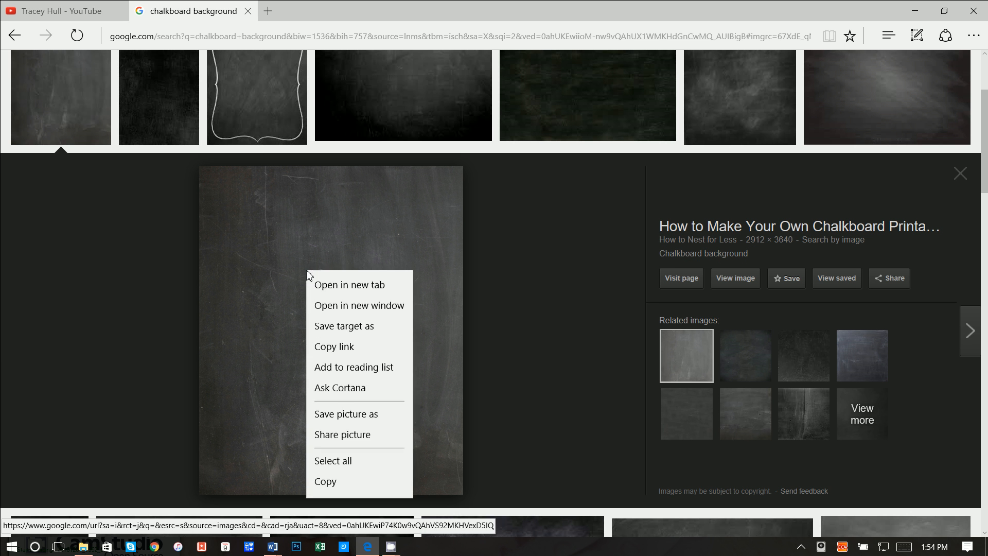
left_click(346, 418)
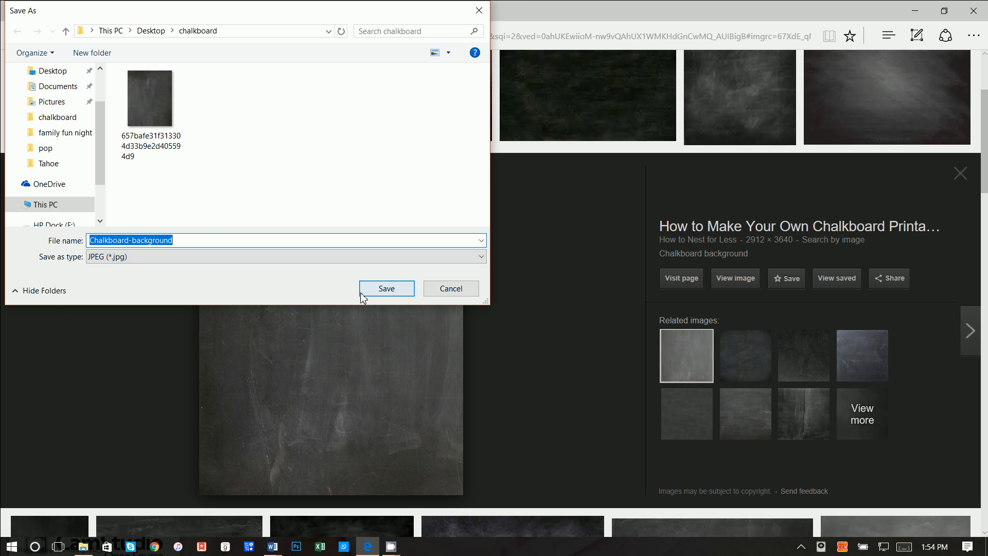
left_click(386, 288)
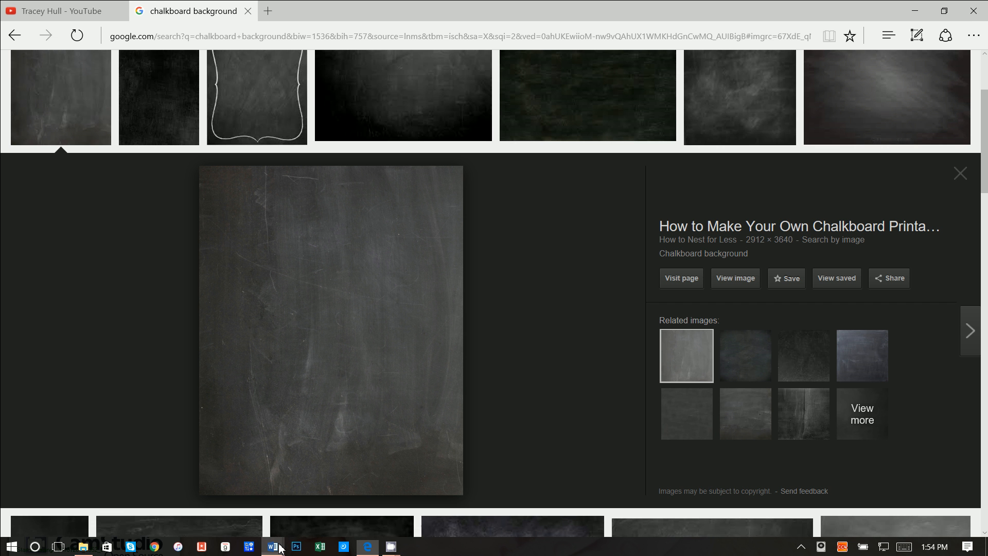
mouse_move(281, 548)
left_click(396, 479)
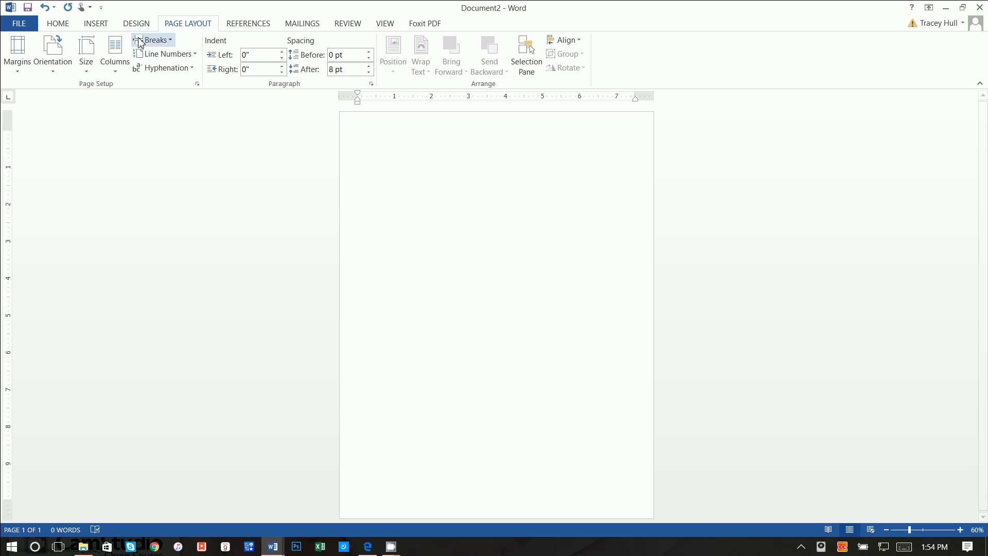
- Insert Chalkboard-background.jpg on the page and stretch it to 9.93 by 7.5 inches
left_click(96, 23)
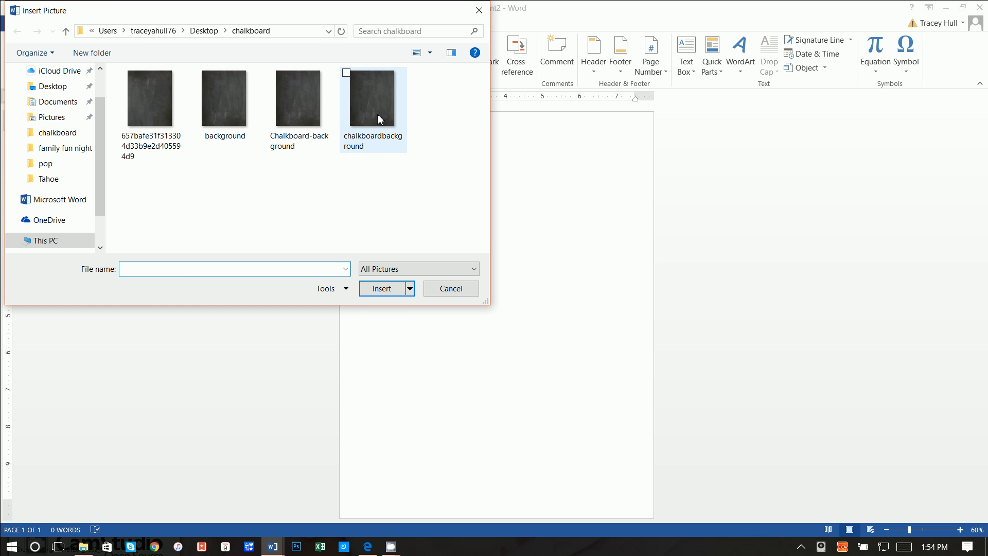
left_click(314, 118)
left_click(383, 288)
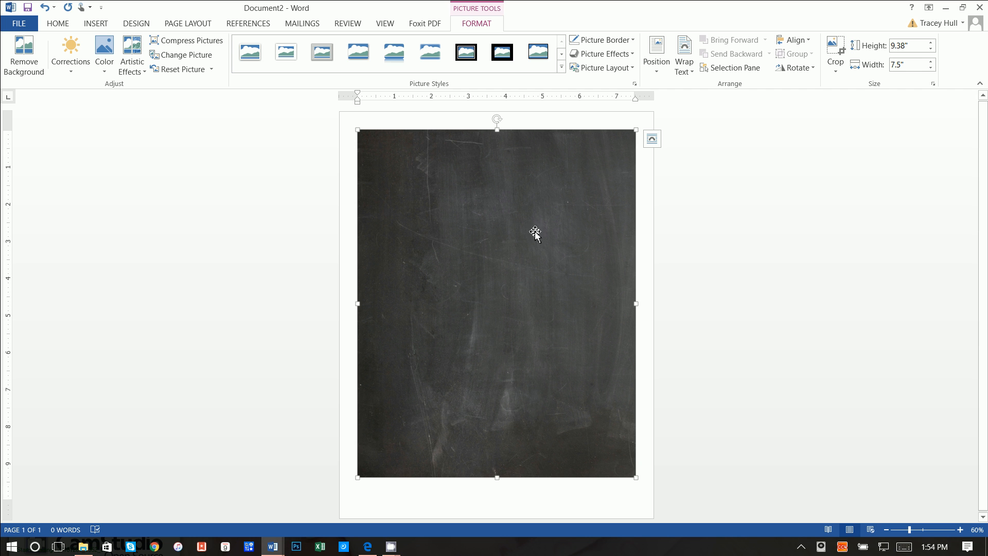
left_click_drag(534, 234, 437, 280)
mouse_move(497, 477)
left_mouse_down()
mouse_move(496, 506)
mouse_move(496, 495)
left_mouse_up()
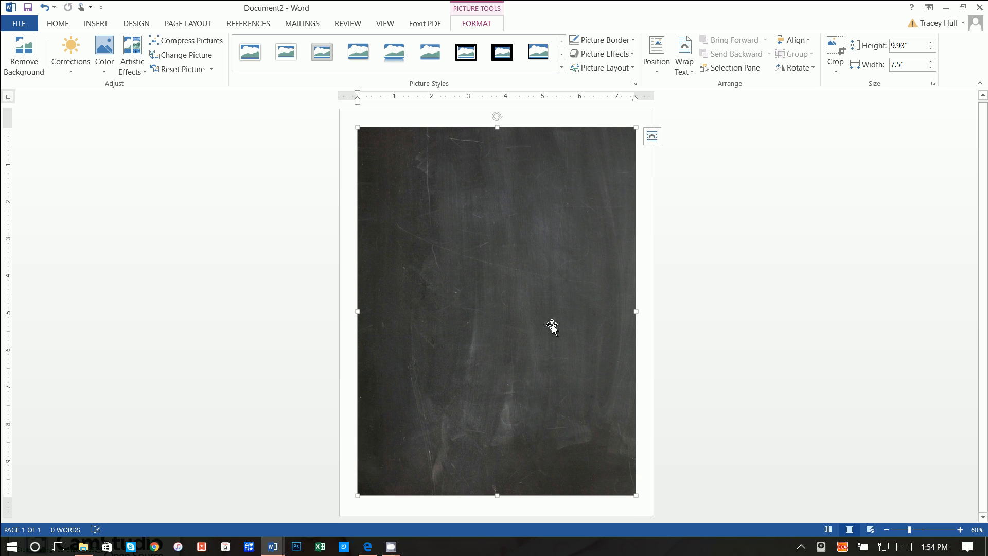
- Set the chalkboard picture's text wrapping to Behind Text
left_click(651, 138)
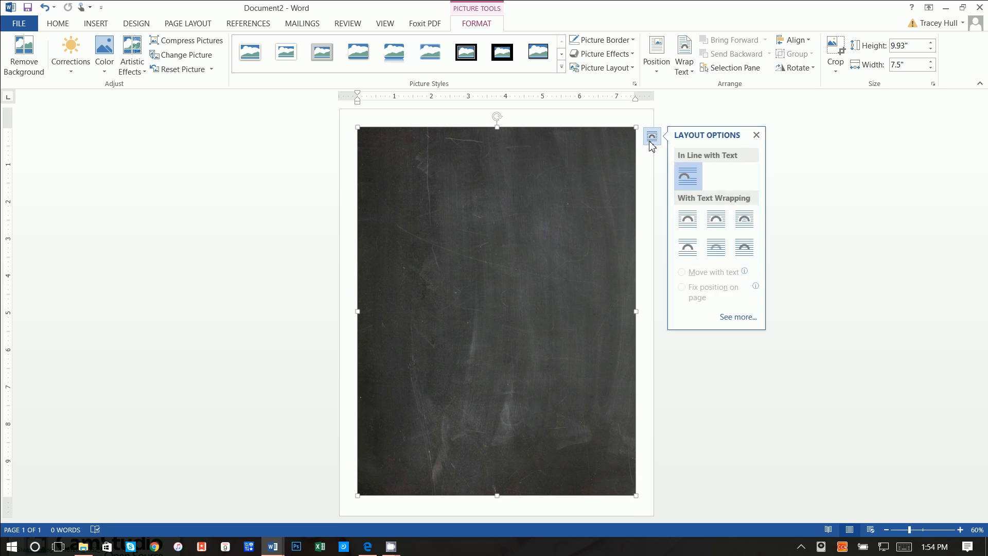
right_click(569, 150)
mouse_move(608, 358)
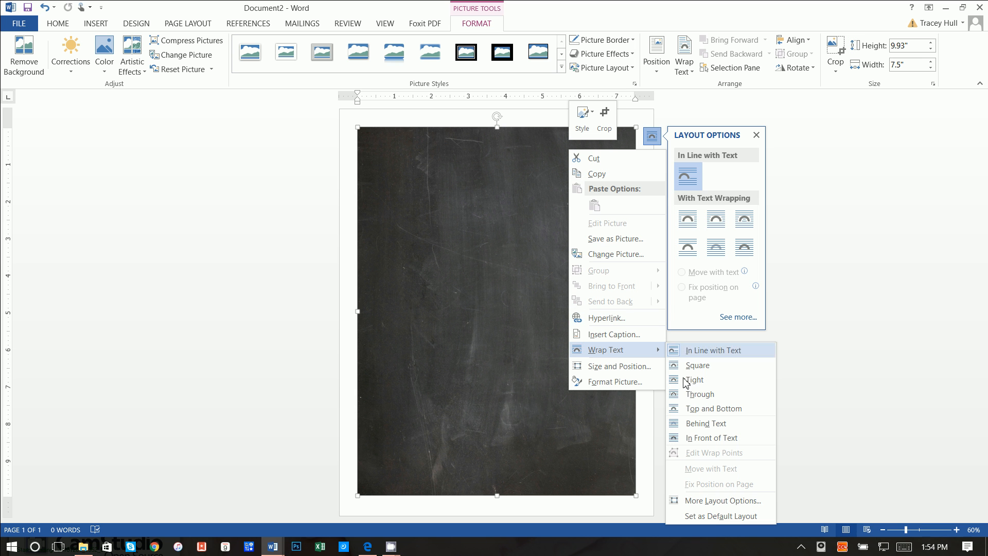
left_click(691, 430)
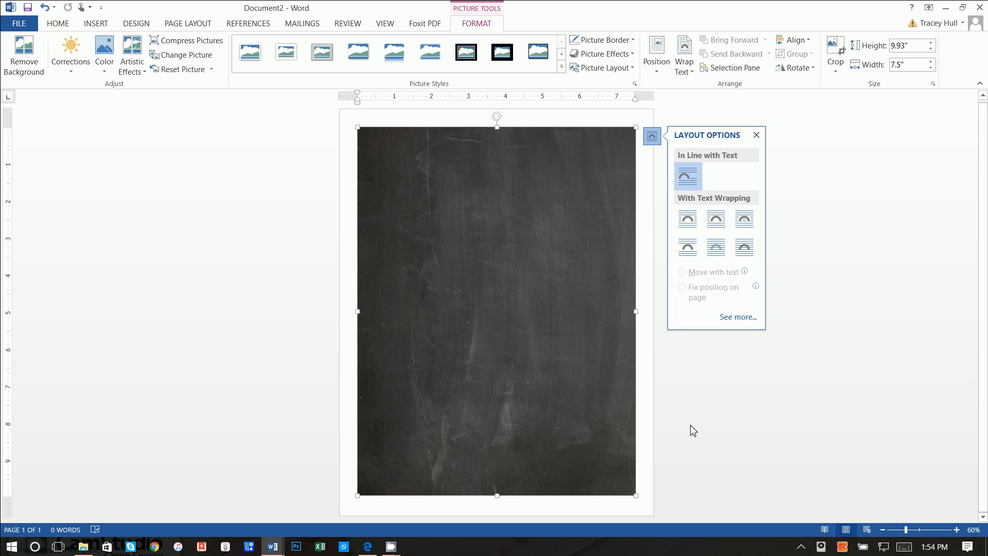
left_click(523, 360)
- Resize the picture to 9.67 by 7.18 inches and centre it on the page
mouse_move(523, 356)
left_mouse_down()
mouse_move(514, 355)
mouse_move(523, 362)
mouse_move(525, 337)
mouse_move(525, 355)
mouse_move(524, 346)
left_mouse_up()
left_click_drag(636, 495, 614, 457)
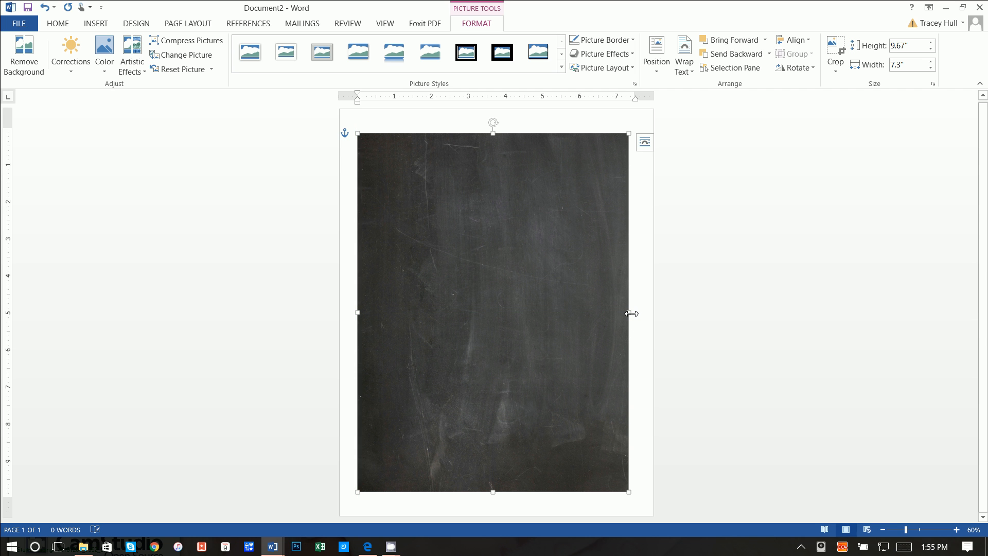
left_click_drag(629, 312, 625, 312)
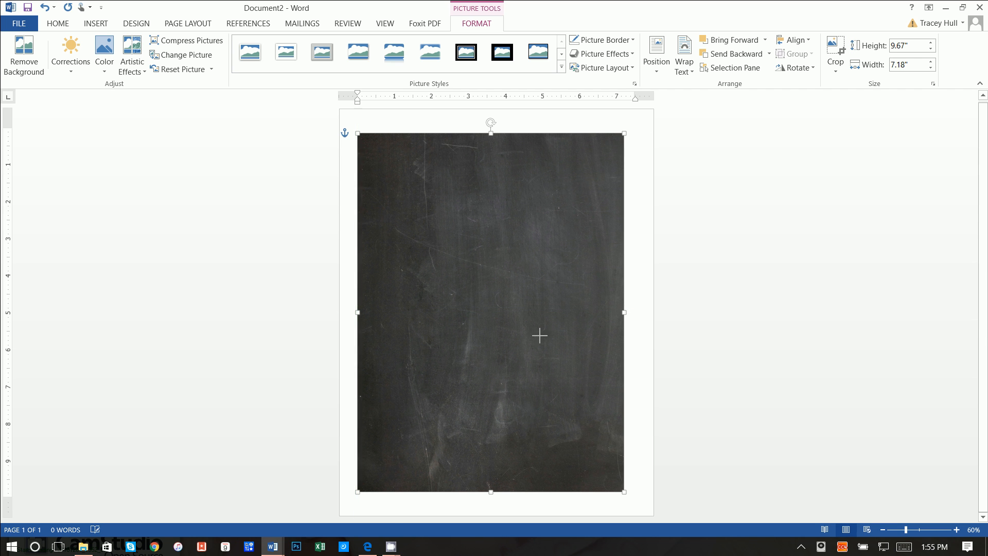
mouse_move(538, 335)
left_mouse_down()
mouse_move(554, 335)
mouse_move(543, 335)
left_mouse_up()
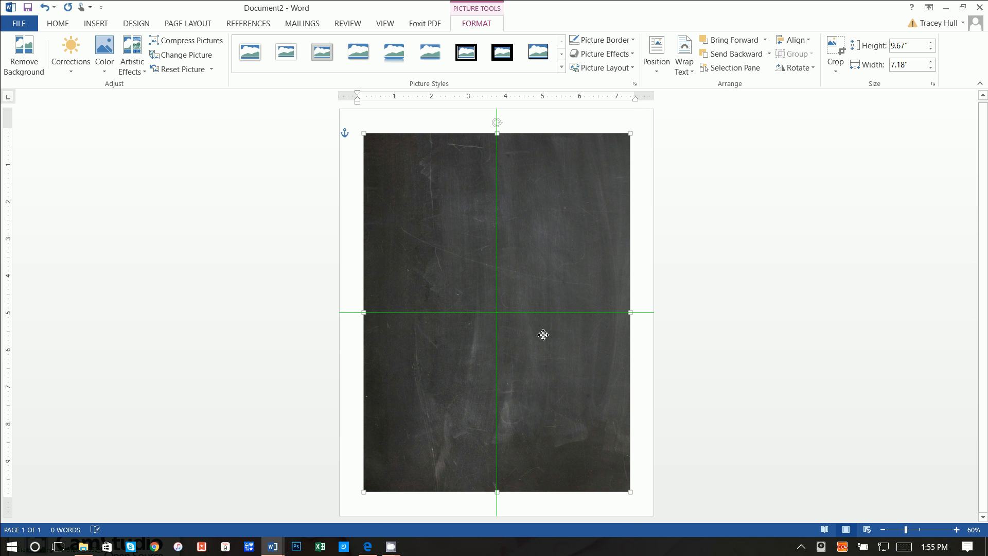
left_click_drag(544, 335, 543, 335)
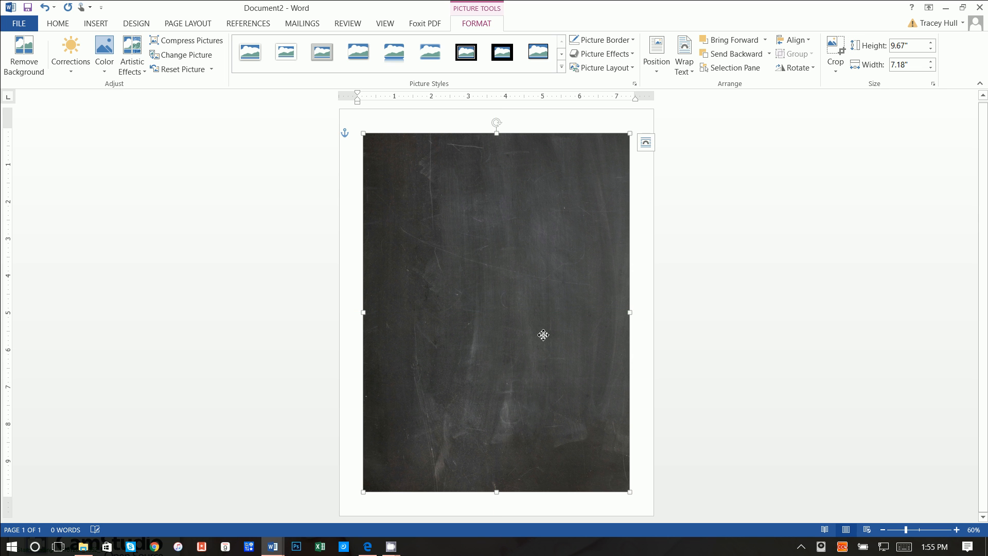
- Give the picture a Simple Frame, White style and enlarge it to 9.75 by 7.24 inches, snapped to the guides
left_click(243, 53)
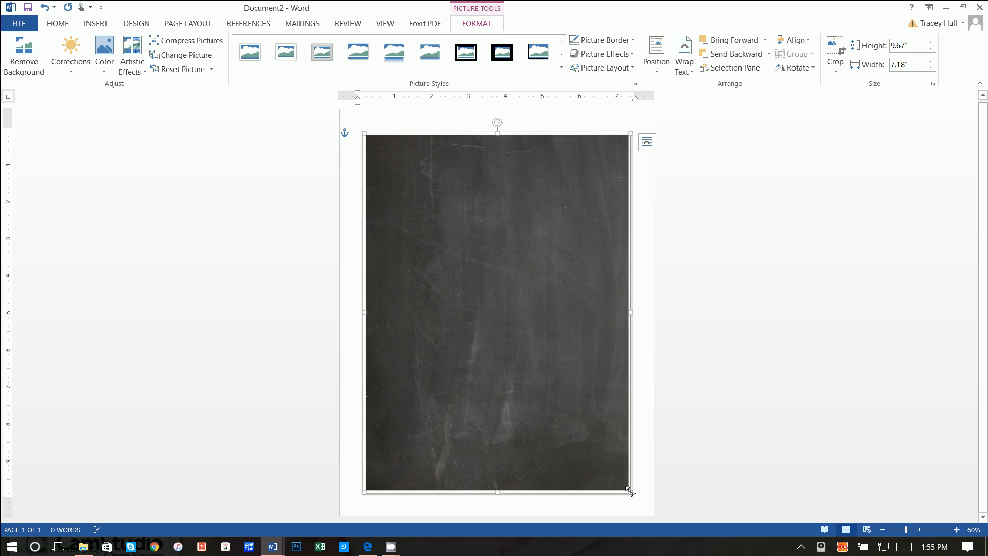
left_click_drag(629, 490, 635, 497)
mouse_move(559, 432)
left_mouse_down()
mouse_move(538, 427)
mouse_move(565, 430)
left_mouse_up()
left_click_drag(564, 435, 564, 422)
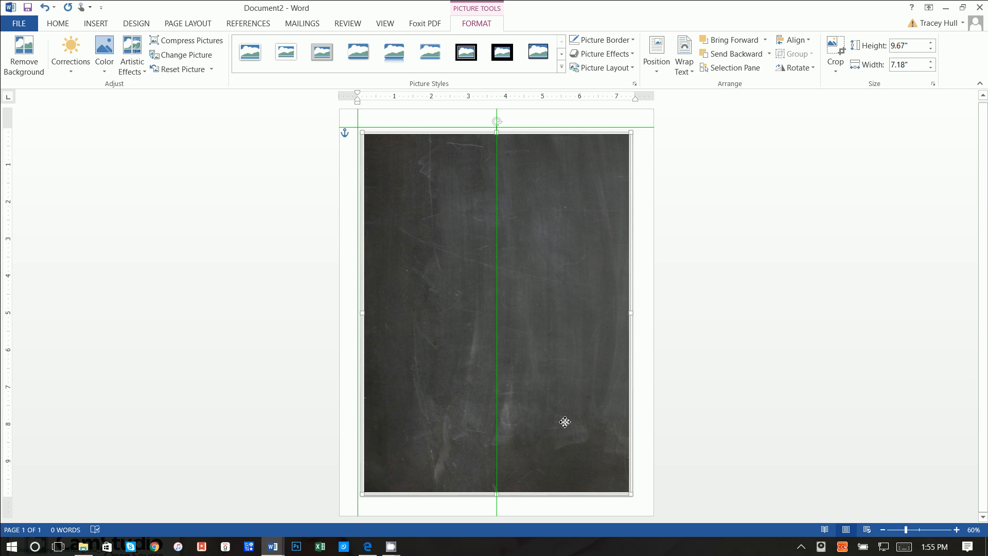
left_click_drag(565, 422, 564, 421)
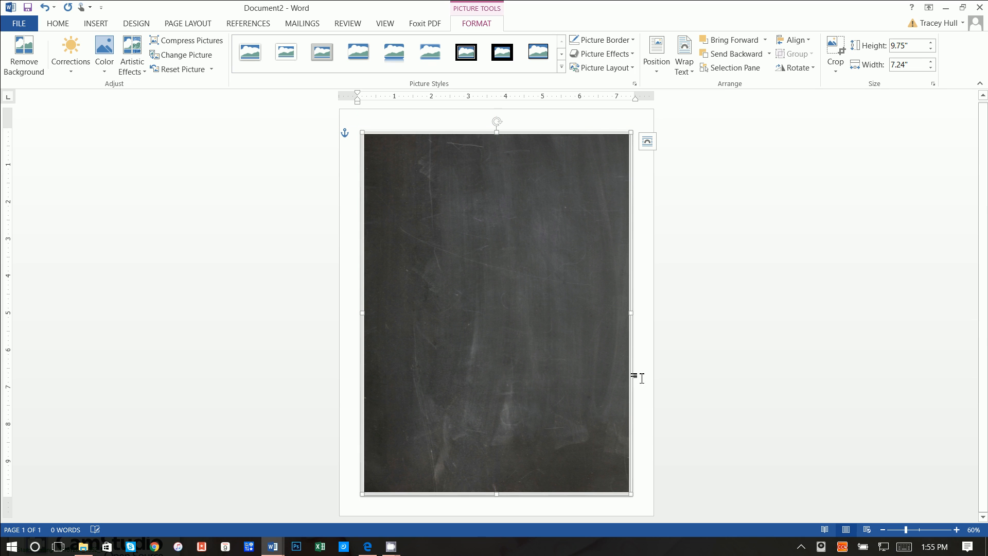
left_click(452, 114)
- Draw a text box across the top of the chalkboard picture
left_click(100, 29)
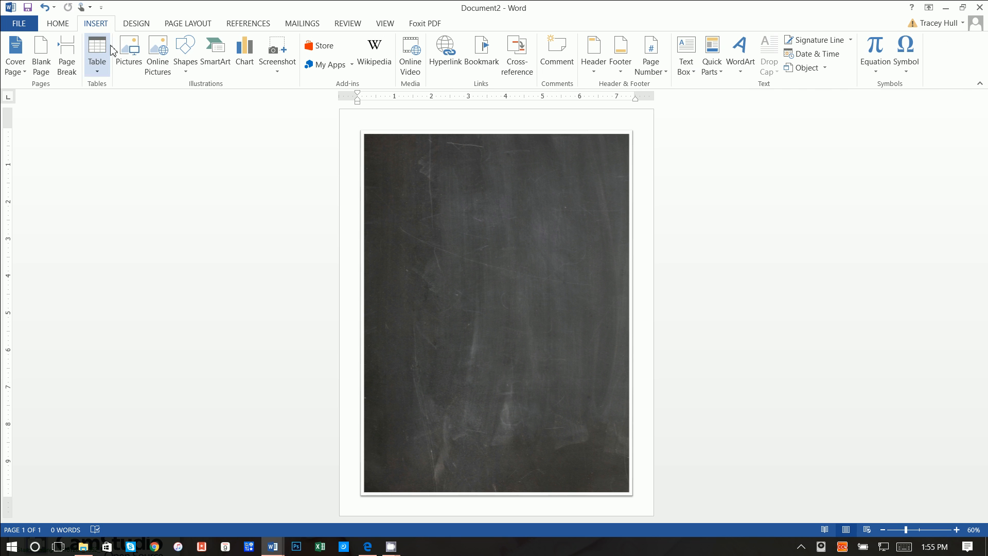
left_click(689, 63)
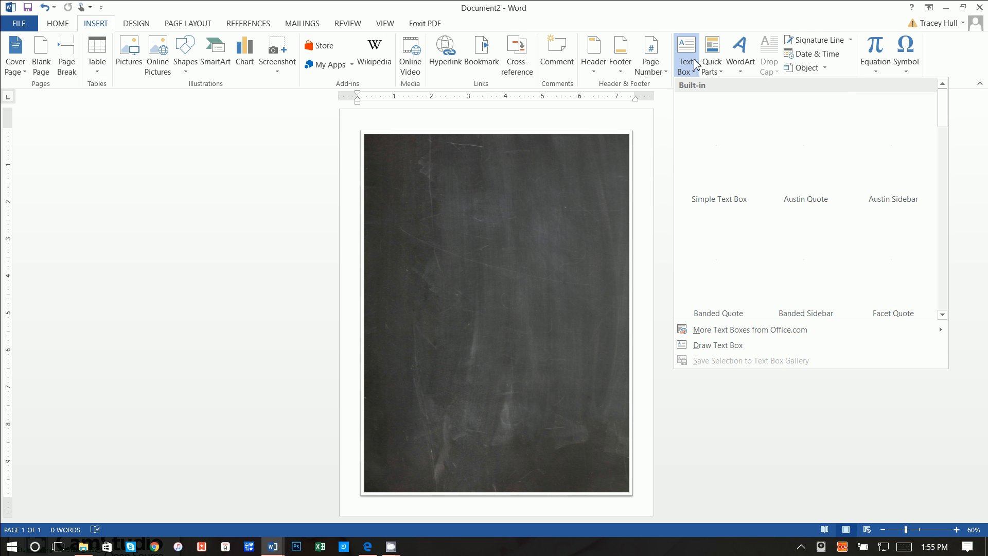
left_click(713, 345)
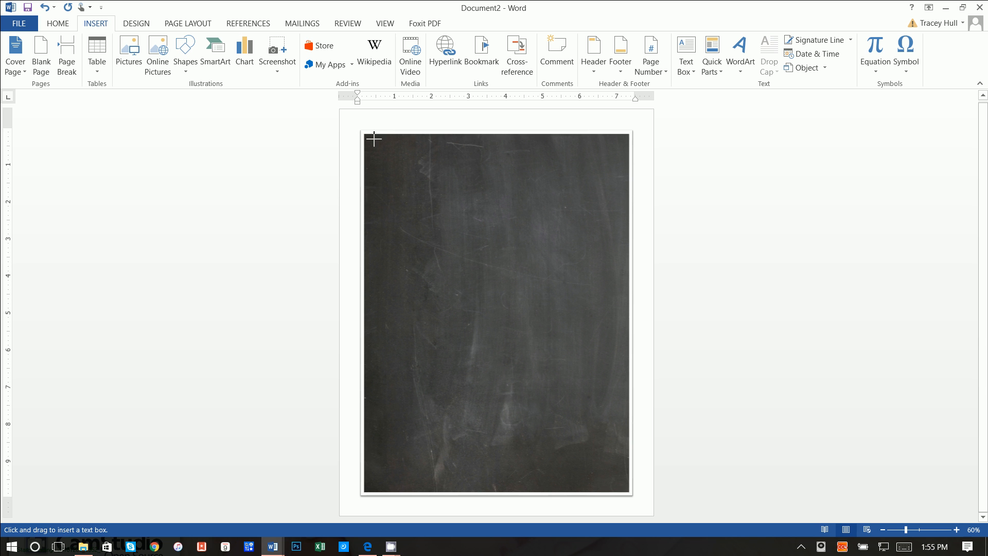
mouse_move(369, 139)
left_mouse_down()
mouse_move(591, 212)
mouse_move(618, 210)
mouse_move(628, 194)
left_mouse_up()
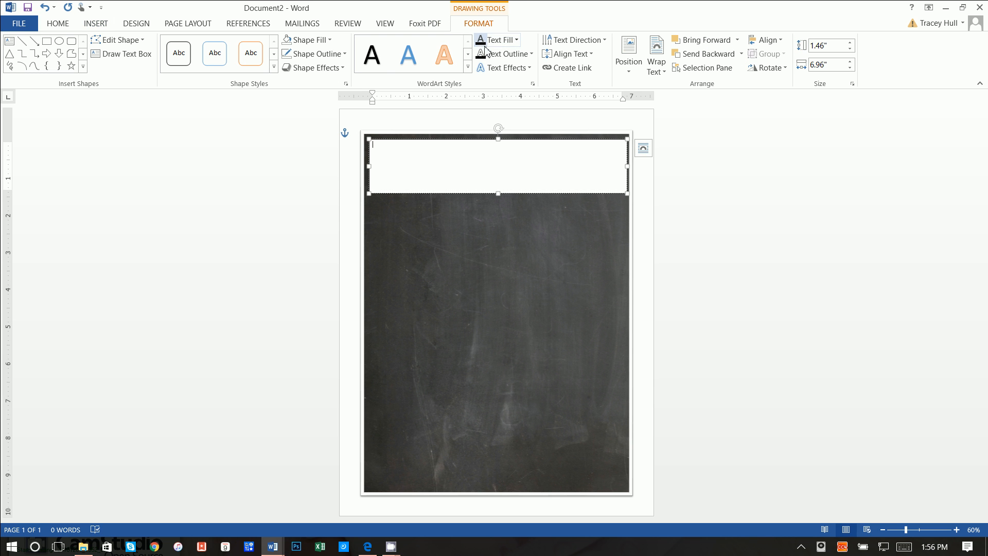
- Set the text box to No Fill and No Outline so it is transparent
left_click(308, 41)
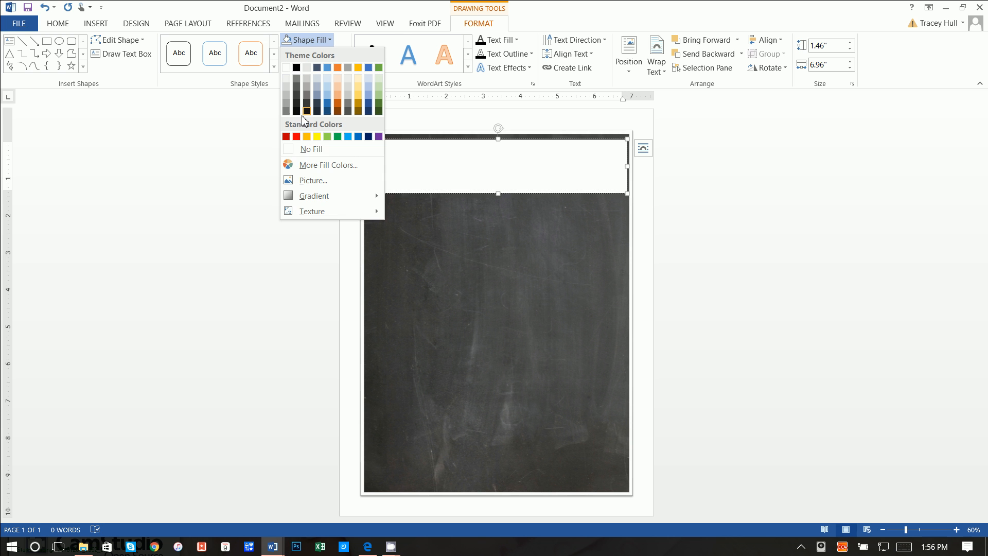
left_click(306, 149)
left_click(296, 61)
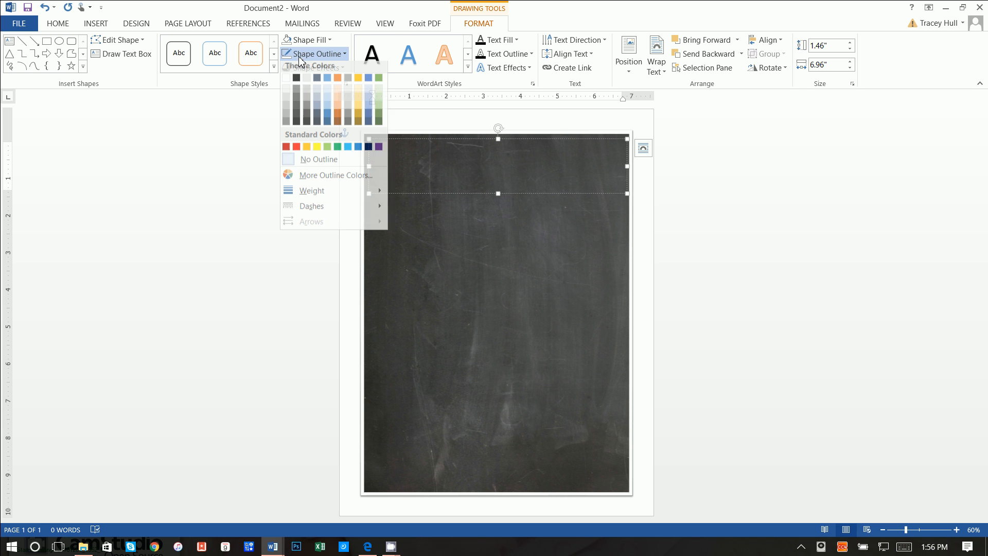
left_click(300, 164)
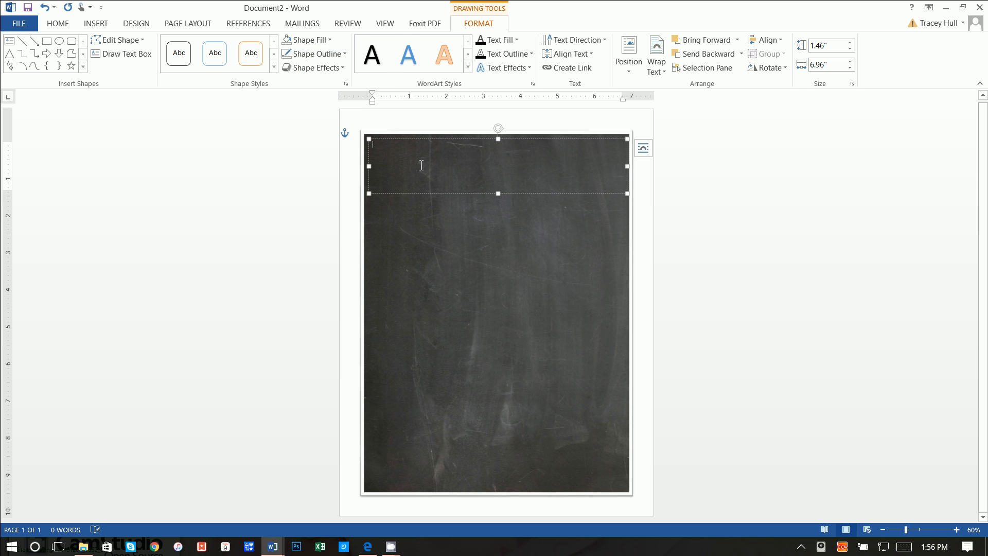
left_click(71, 27)
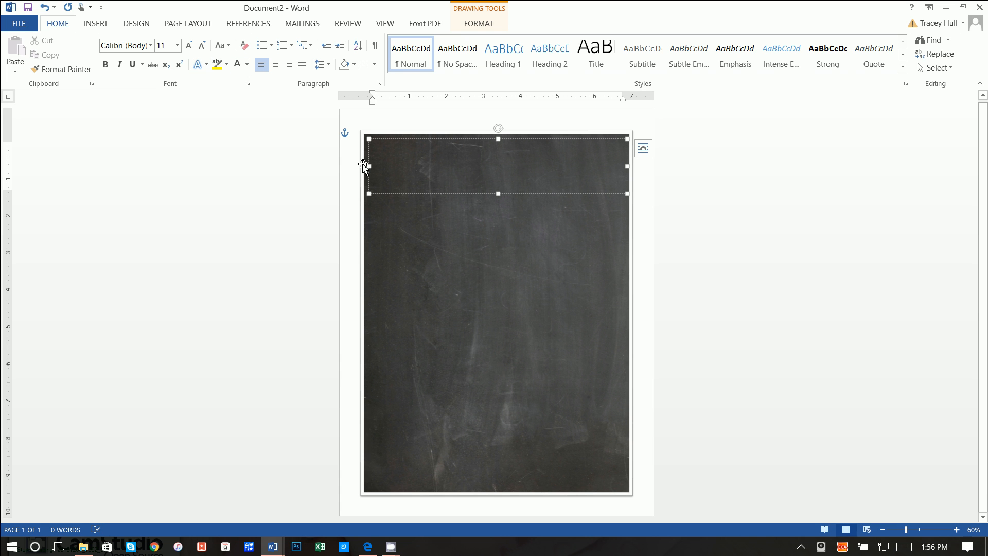
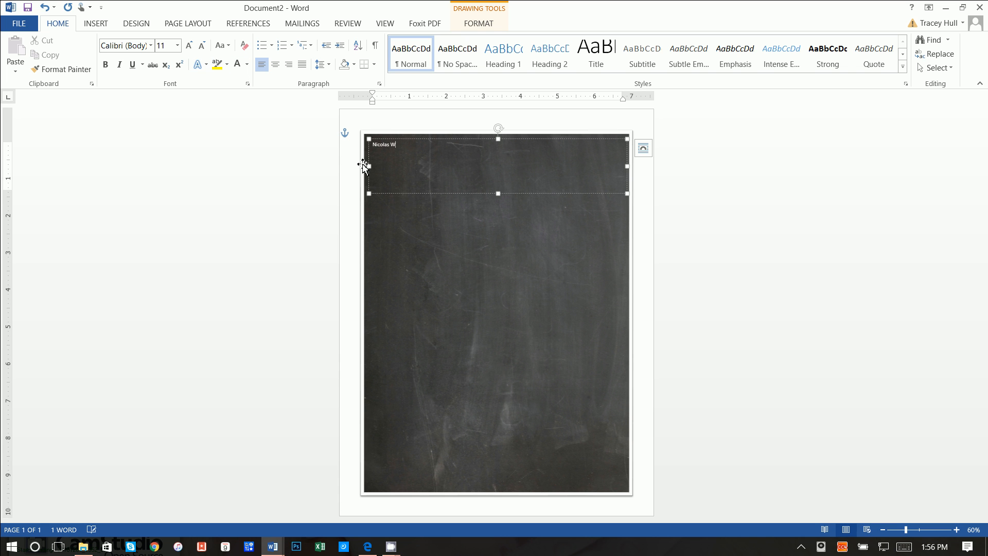
- Format the name in Return To Sender at 36 pt and raise the box's bottom edge slightly
left_click_drag(430, 144, 342, 157)
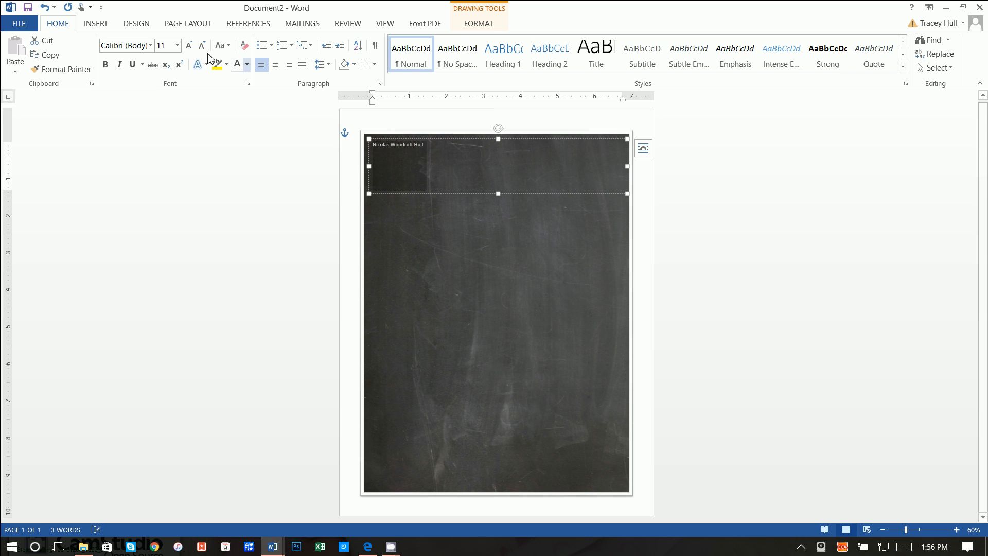
left_click(150, 45)
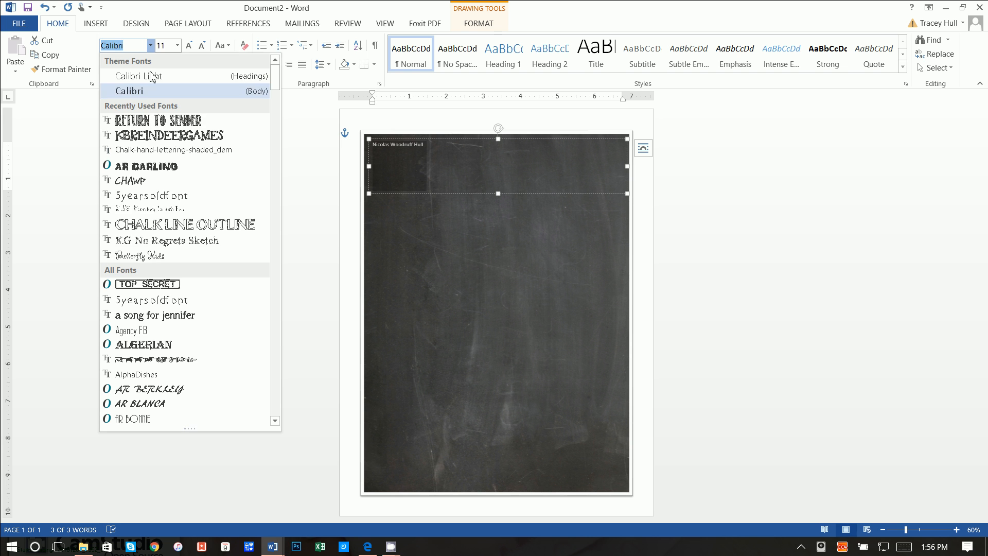
left_click(152, 122)
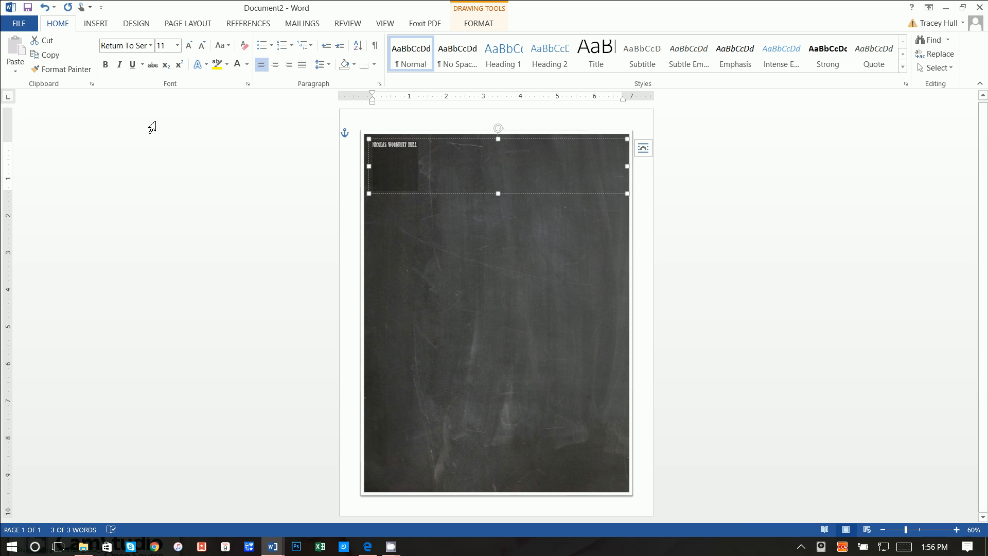
left_click(177, 45)
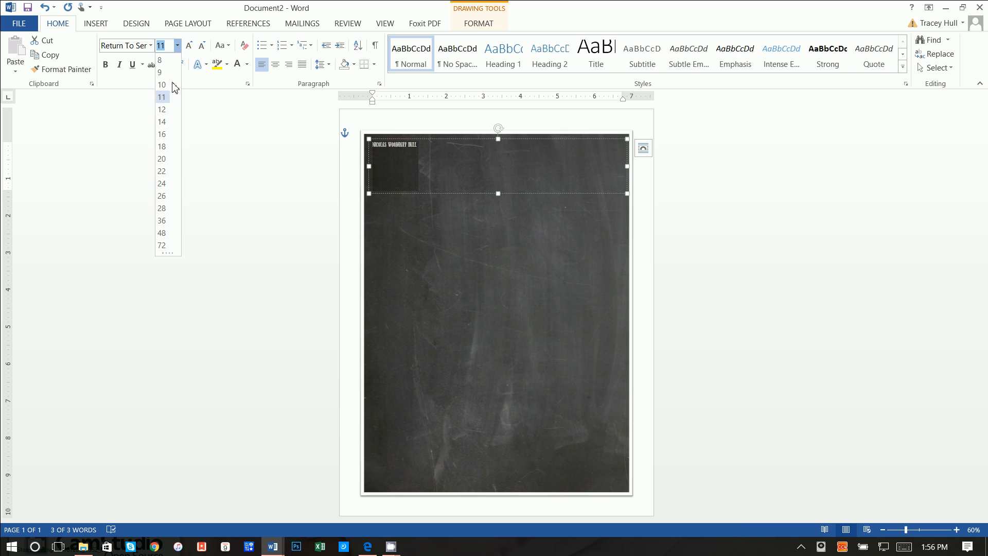
left_click(166, 225)
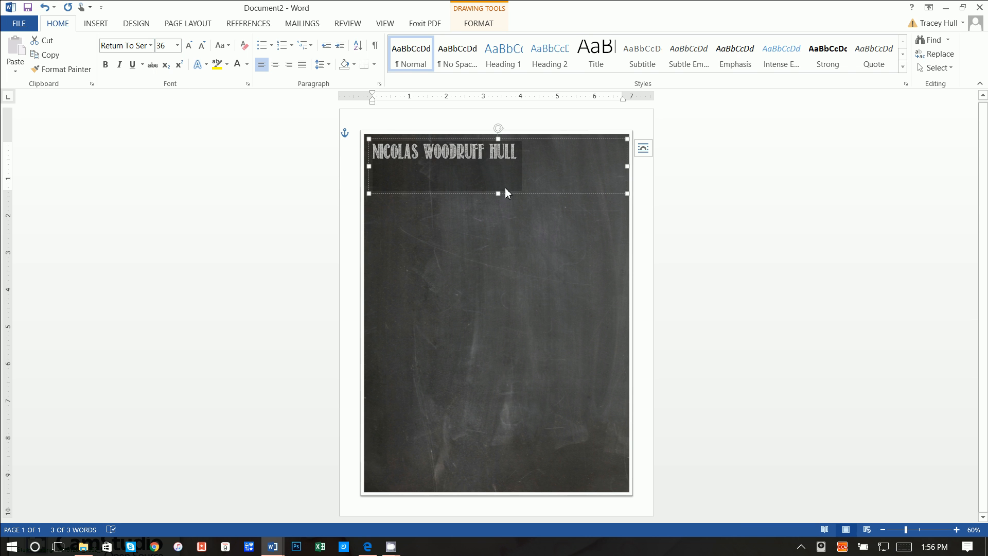
left_click_drag(497, 193, 498, 189)
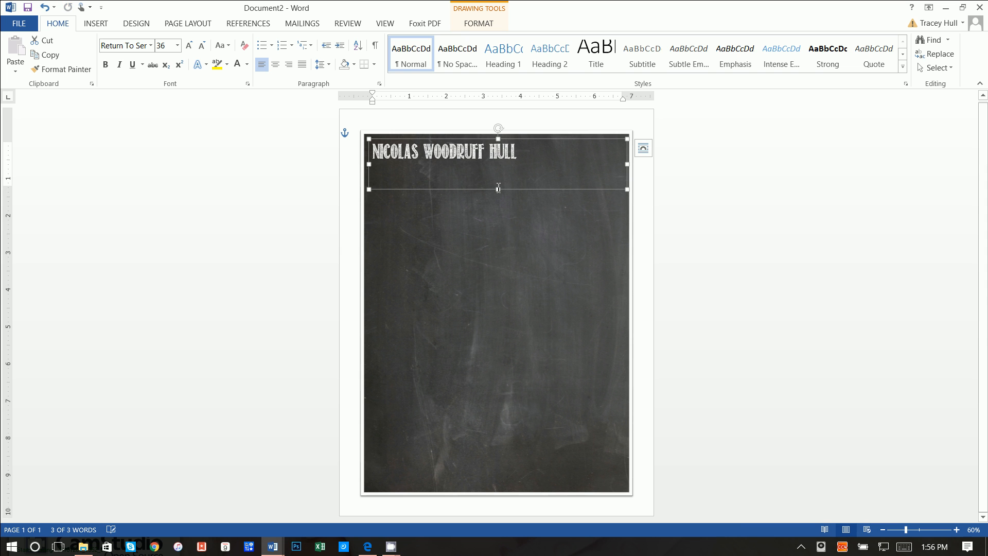
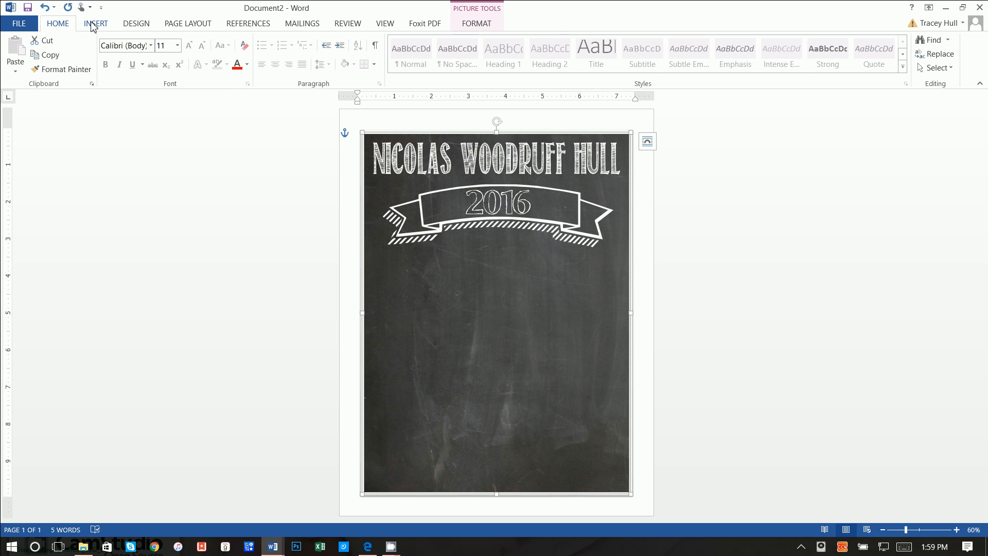
- Draw a centred, no-fill text box under the 2016 banner and begin typing 'Mrs.' plus the teacher's name
left_click(93, 24)
left_click(694, 61)
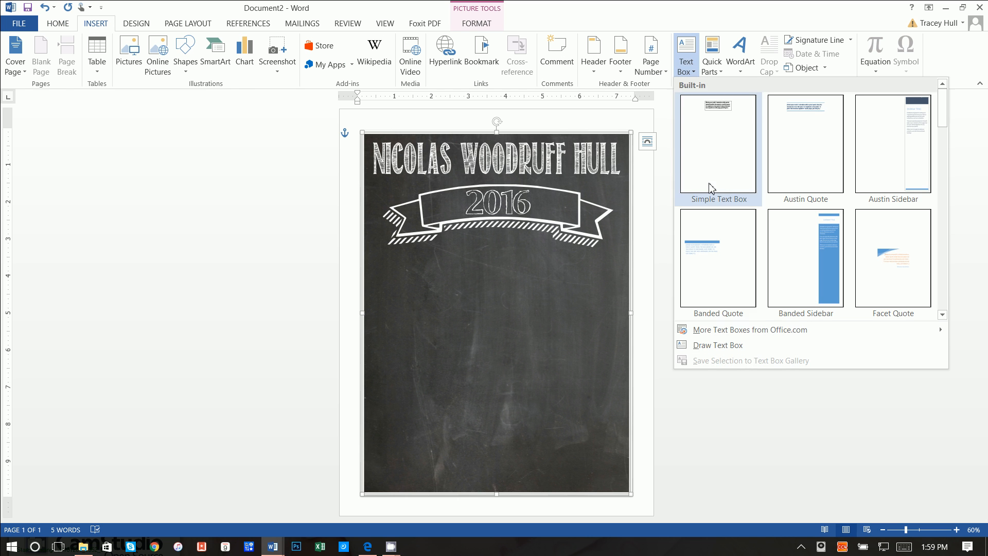
left_click(707, 346)
left_click_drag(452, 233, 558, 278)
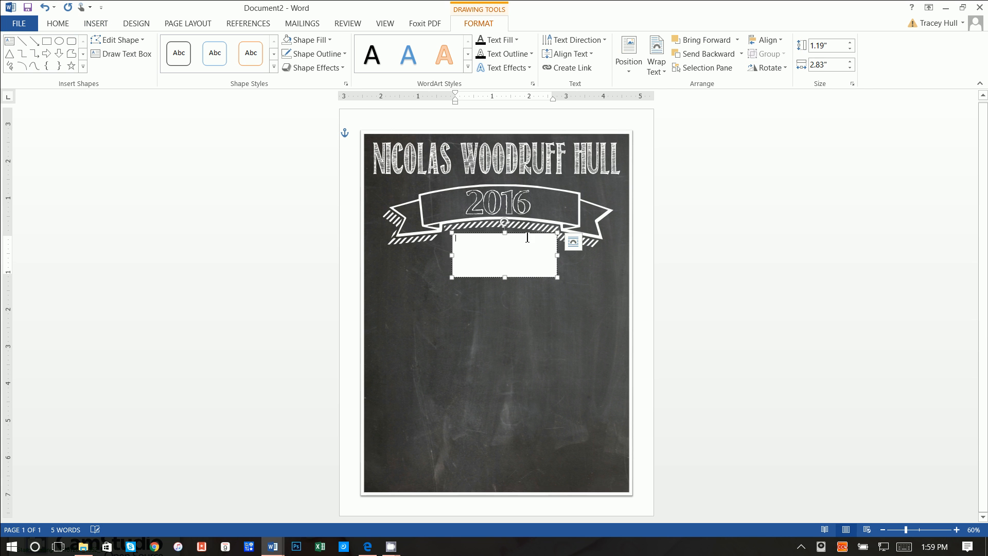
left_click_drag(519, 234, 516, 207)
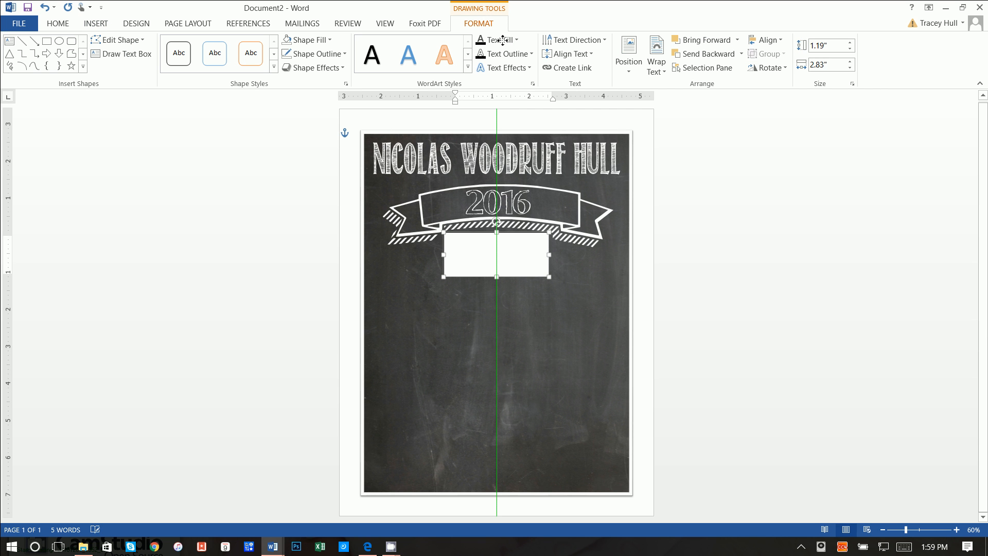
left_click(288, 41)
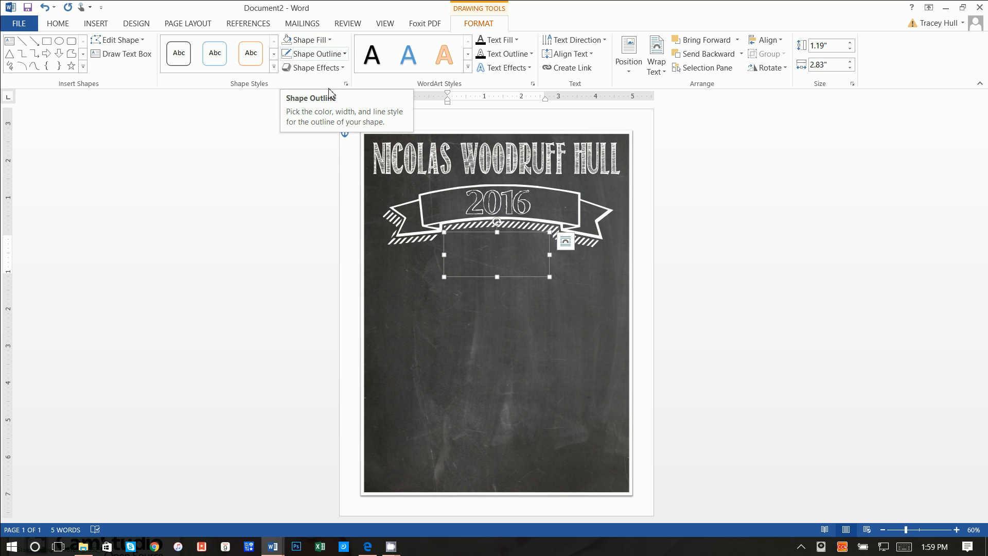
type("Mrs. Forsman")
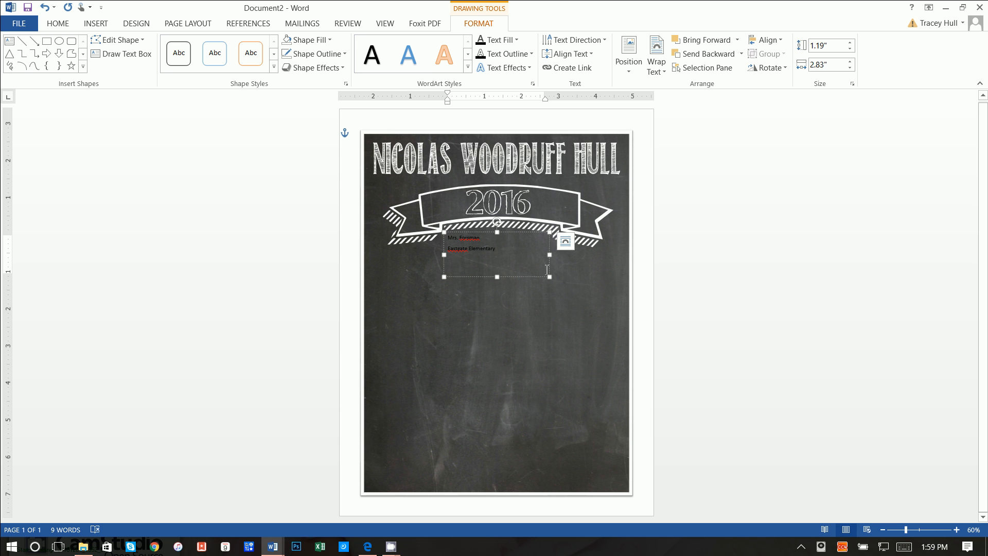
- Format the text box lines in white 36 pt Butterfly Kids
left_click_drag(511, 250, 447, 235)
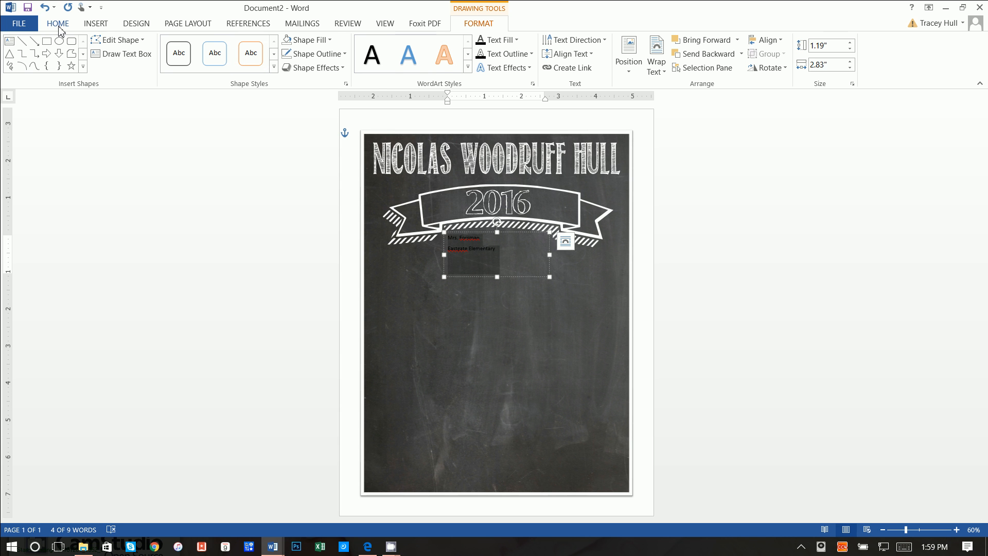
left_click(58, 23)
left_click(238, 64)
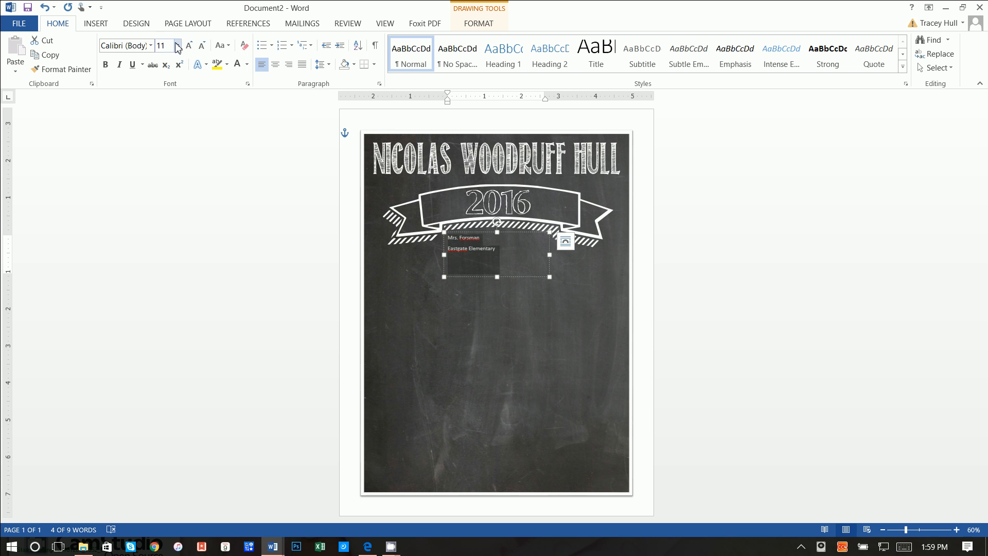
left_click(150, 46)
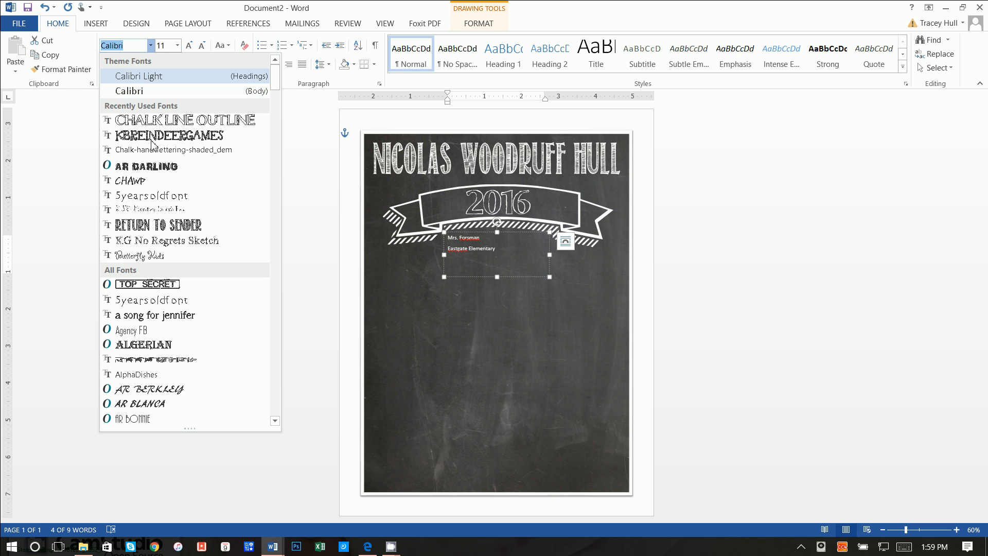
left_click(149, 257)
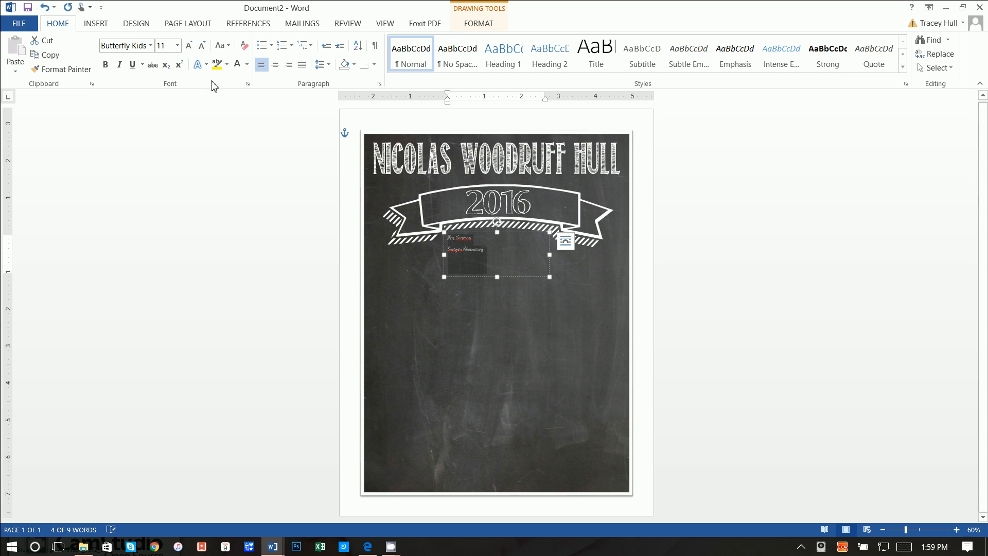
left_click(179, 49)
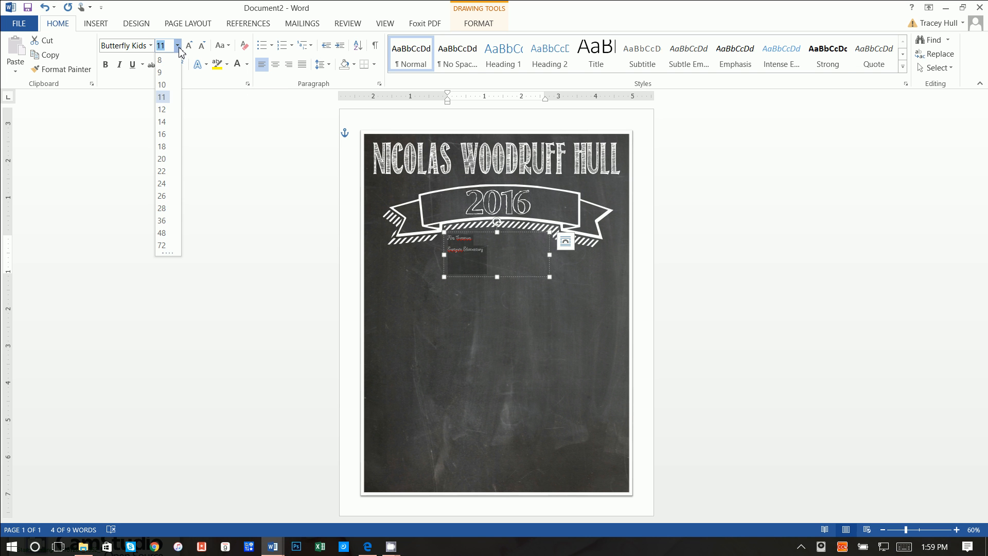
left_click(162, 221)
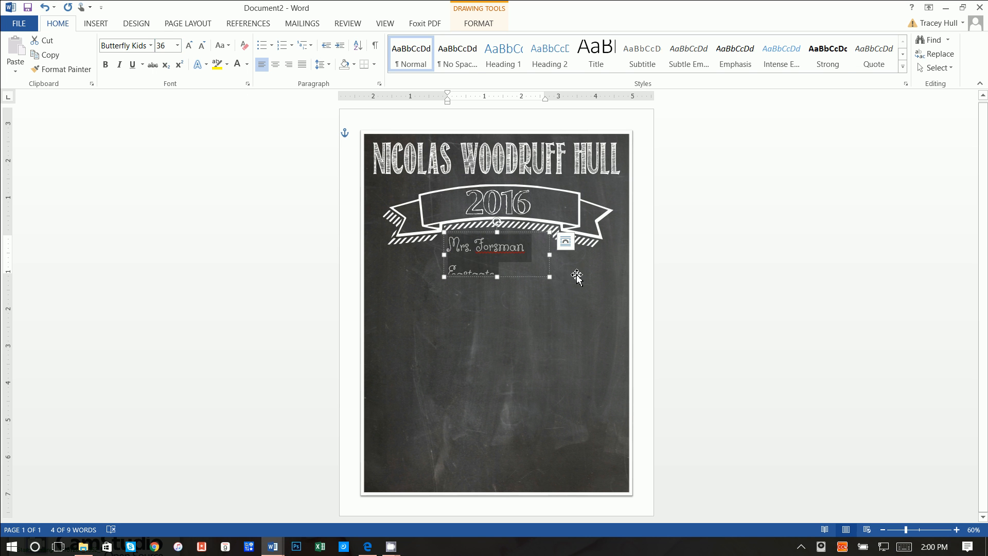
- Enlarge the box, centre both lines, and centre the box horizontally under the banner
left_click_drag(549, 276, 571, 283)
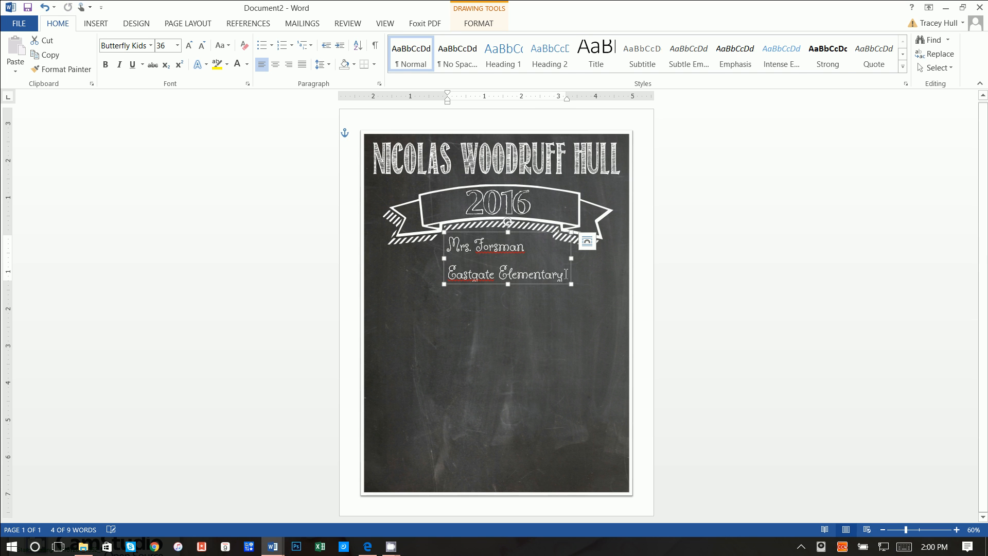
left_click(275, 64)
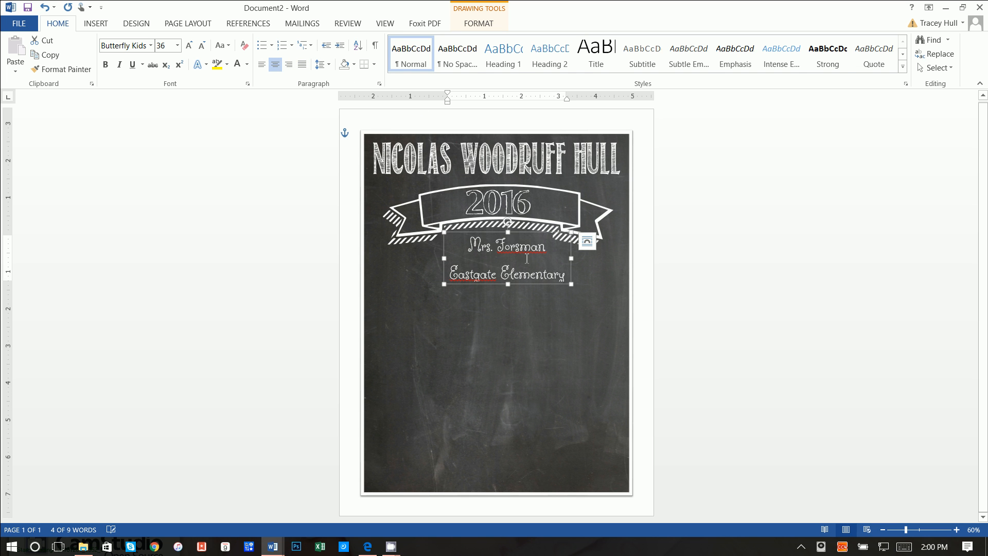
left_click_drag(502, 236, 486, 231)
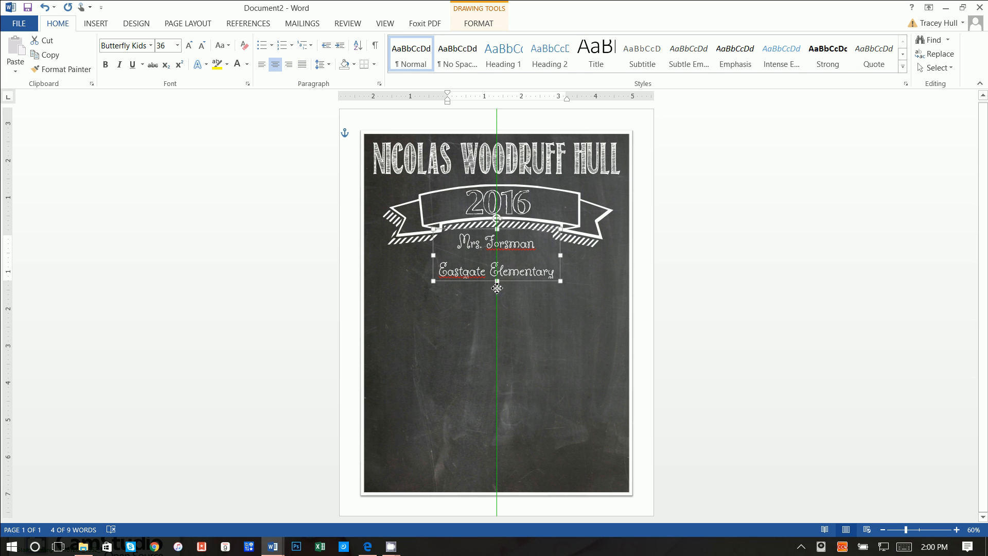
left_click_drag(497, 280, 501, 286)
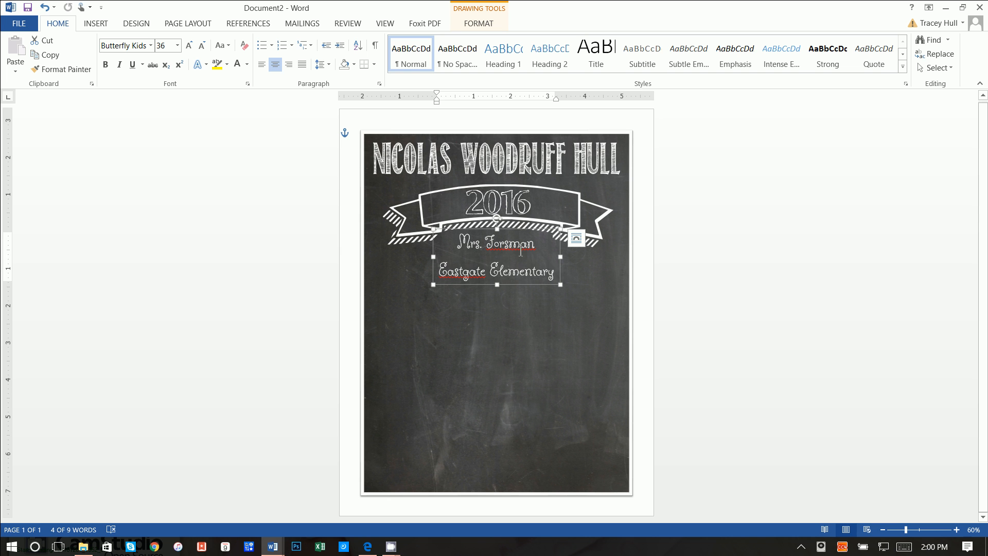
left_click_drag(552, 271, 420, 241)
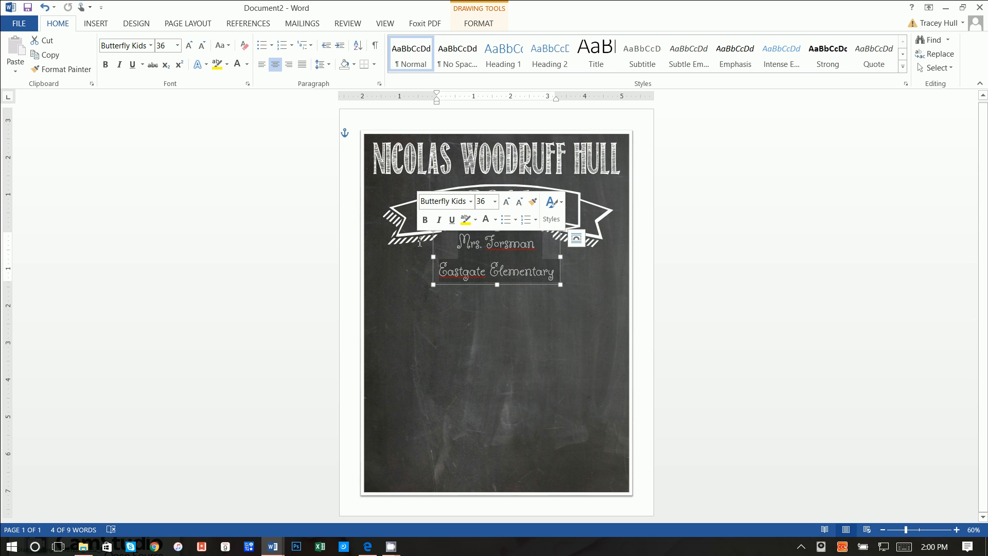
- Set paragraph spacing After to 0 pt and line spacing to Single
left_click(321, 64)
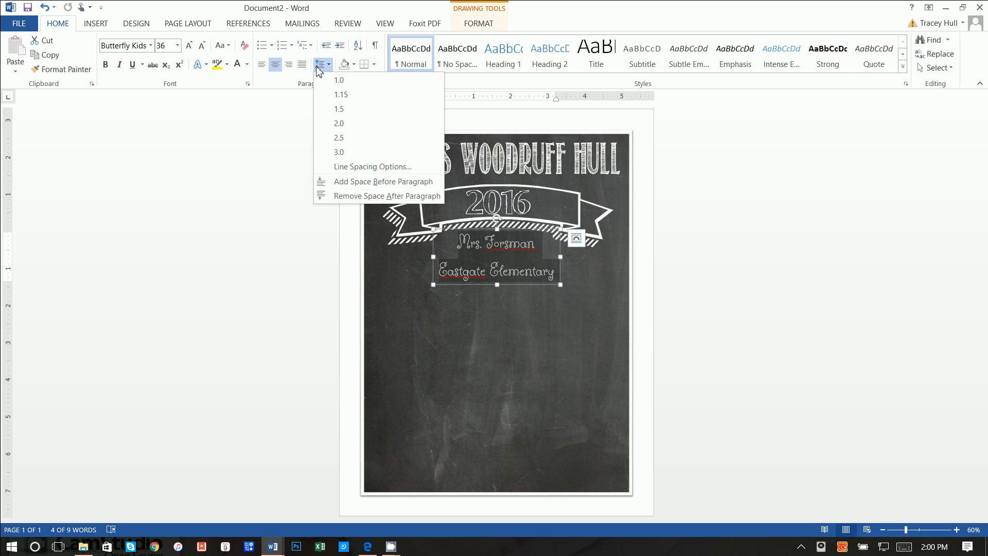
left_click(335, 167)
left_click(618, 340)
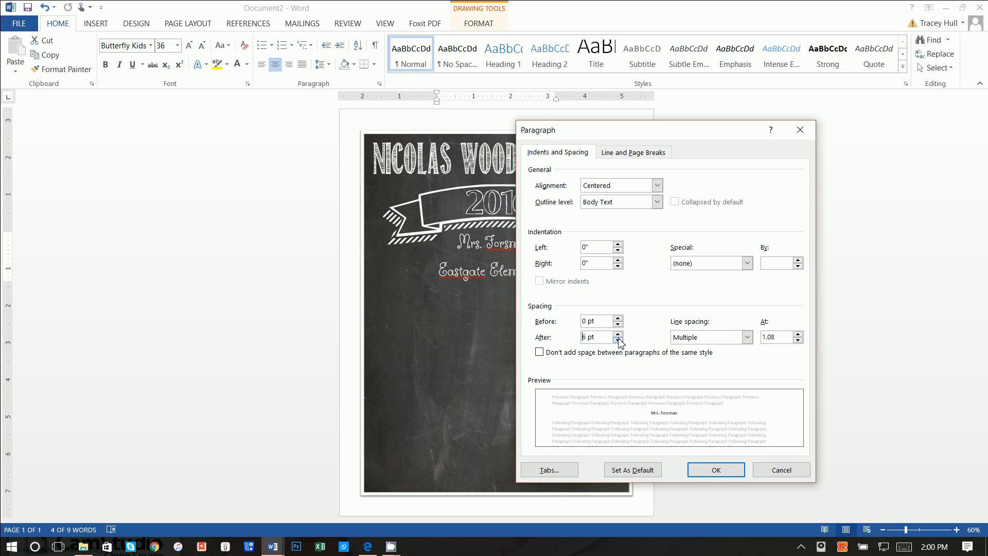
left_click(618, 340)
left_click(618, 340)
left_click(618, 334)
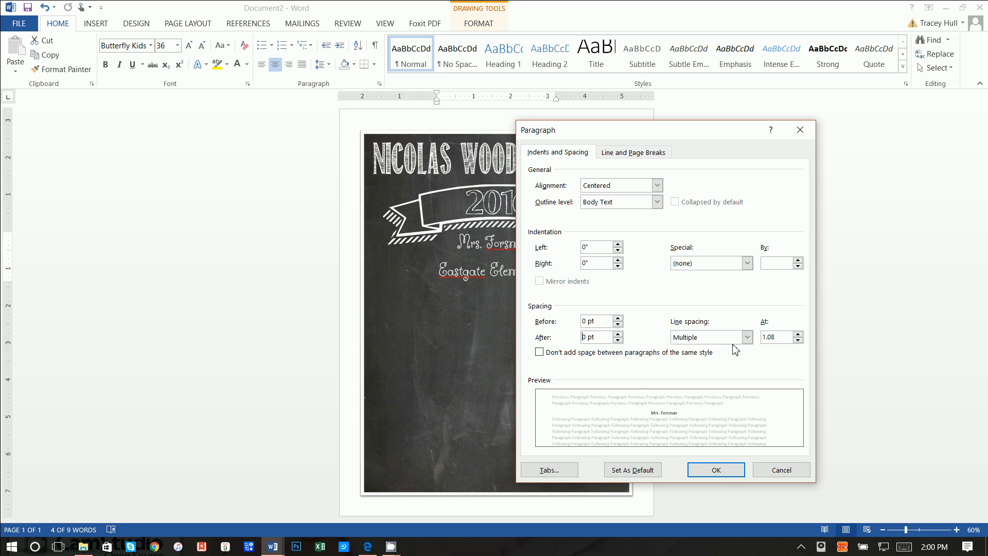
left_click(747, 337)
left_click(705, 348)
left_click(733, 472)
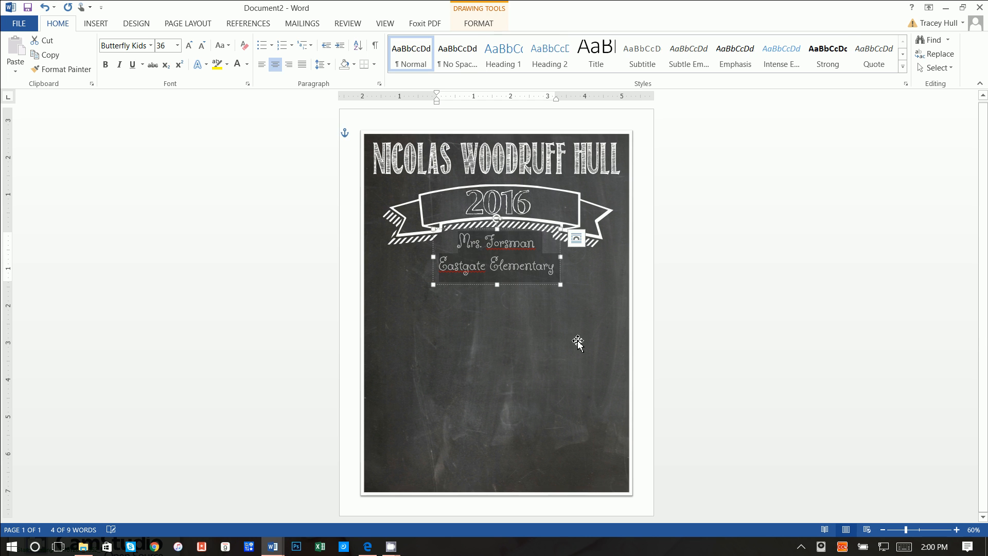
- Reselect both lines and confirm single spacing with 0 pt after in the Paragraph dialog
left_click(557, 309)
left_click(522, 260)
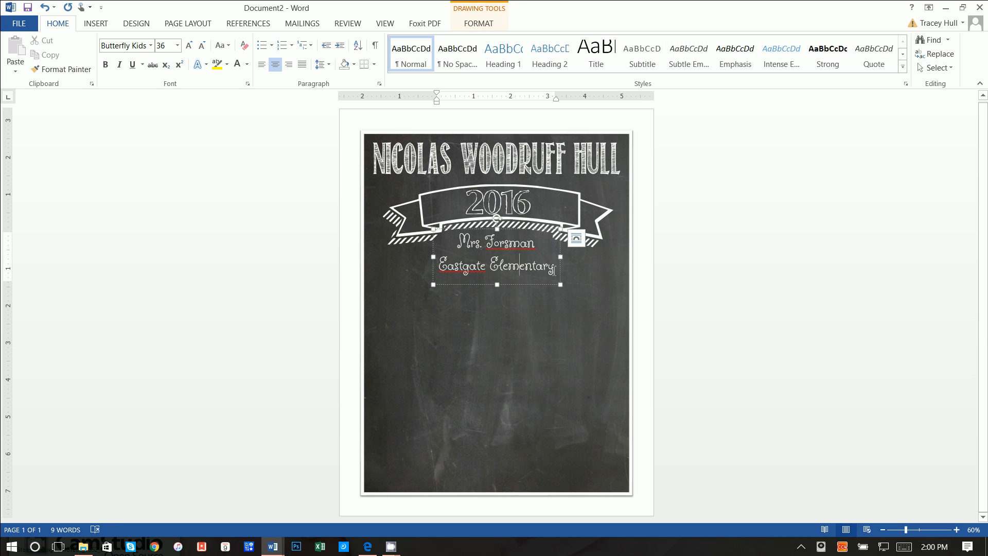
mouse_move(556, 267)
left_mouse_down()
mouse_move(491, 268)
mouse_move(458, 241)
left_mouse_up()
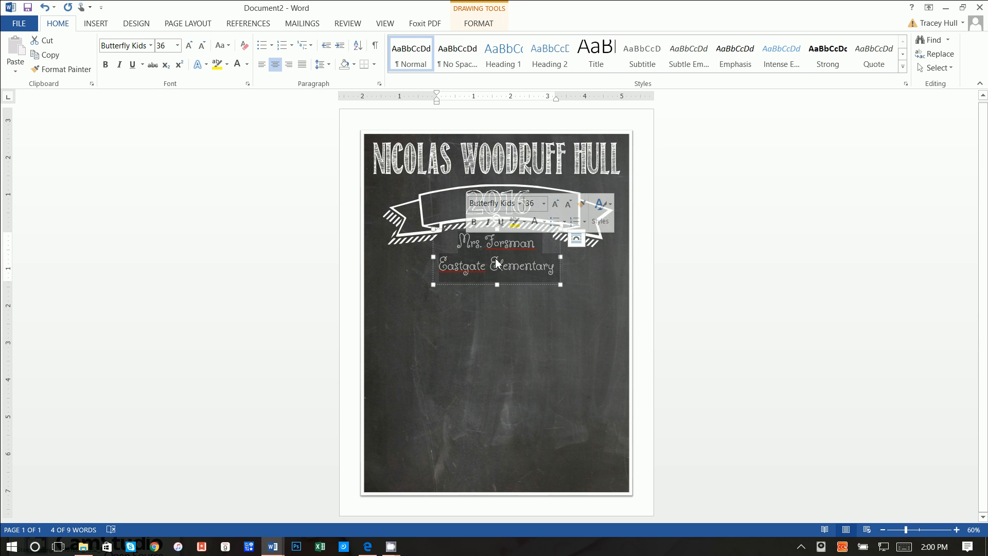
left_click(322, 68)
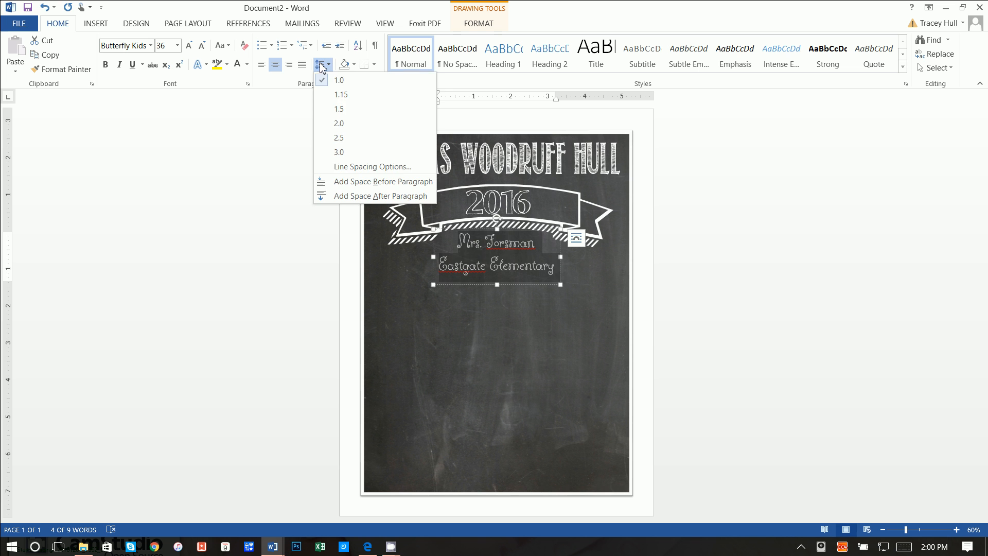
left_click(354, 170)
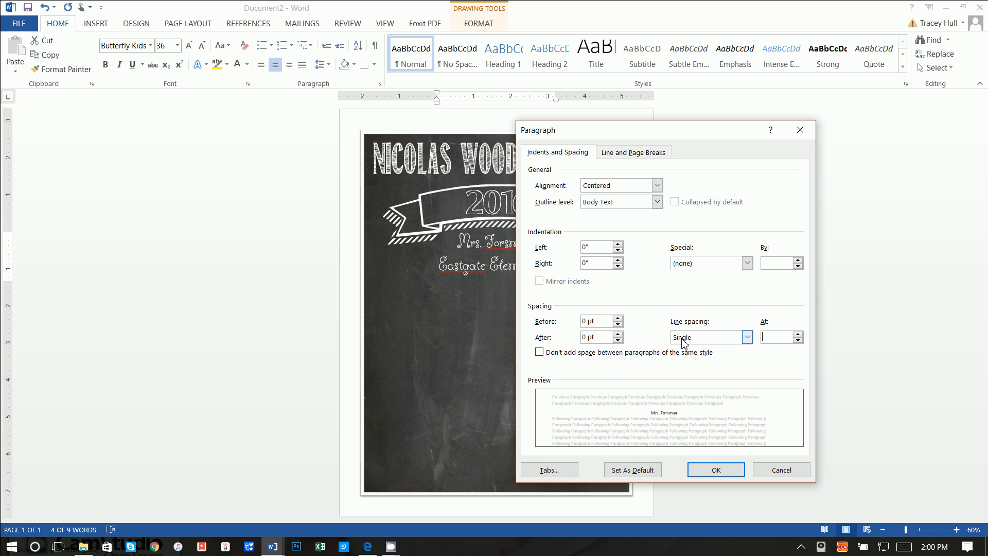
left_click(722, 472)
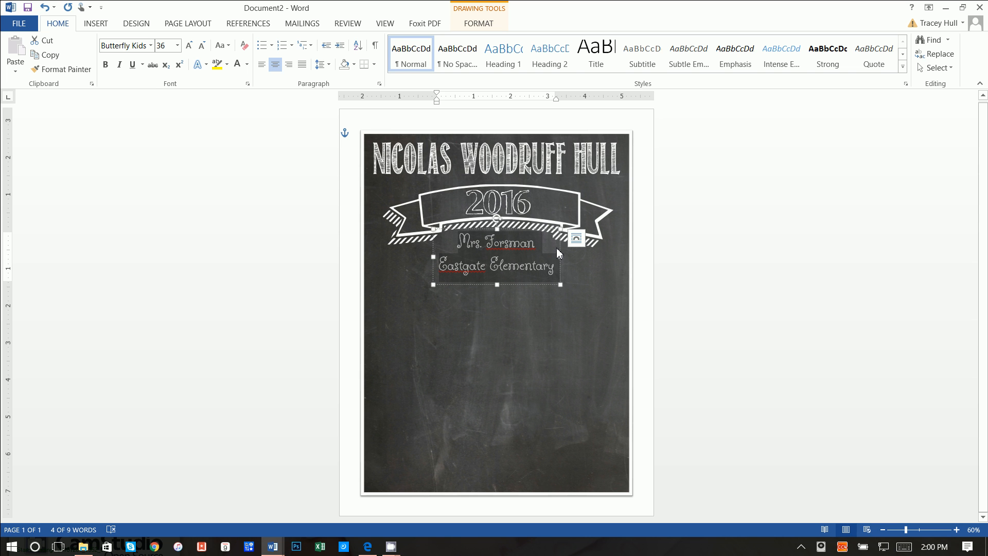
- Apply a curved warp to the teacher and Eastgate Elementary text and flatten its arc
left_click(478, 23)
left_click(500, 67)
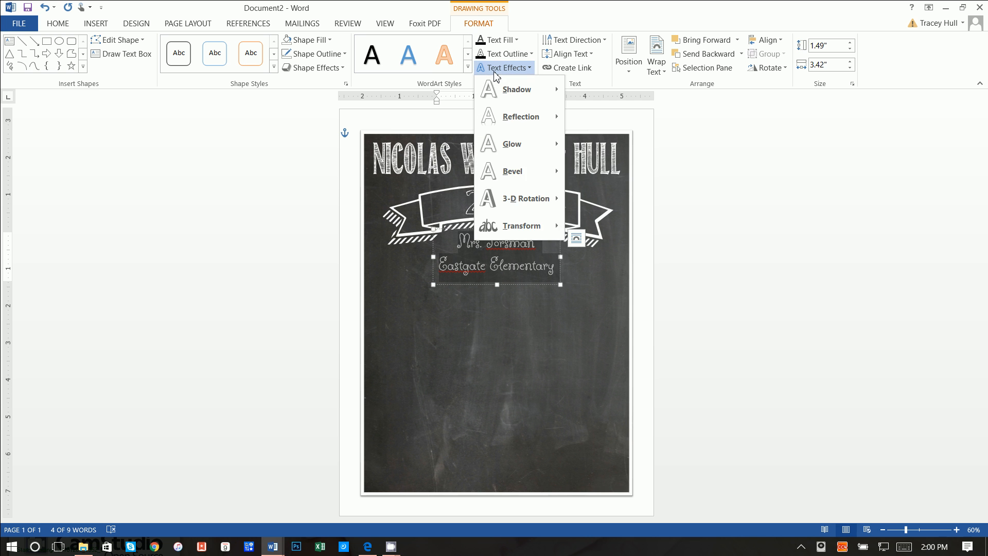
mouse_move(533, 226)
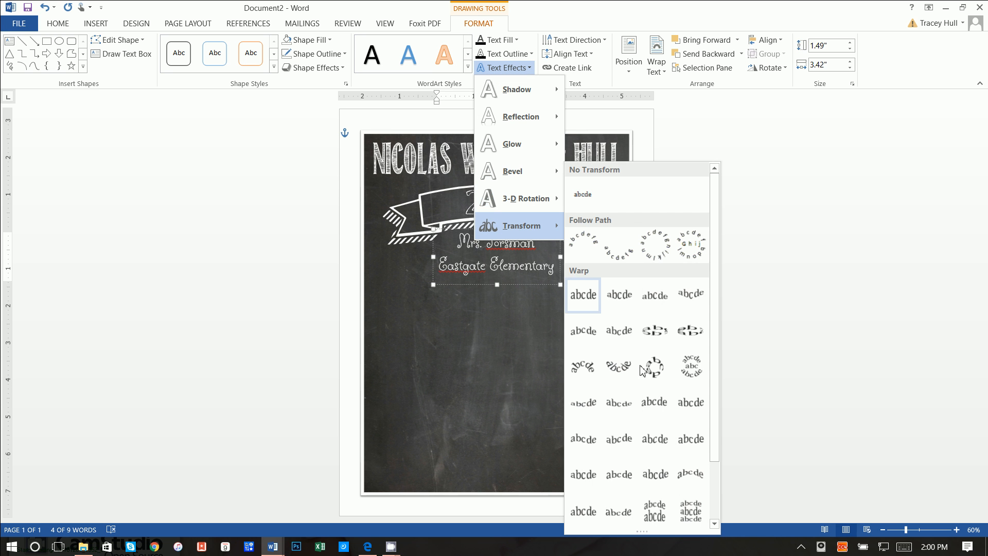
left_click(714, 523)
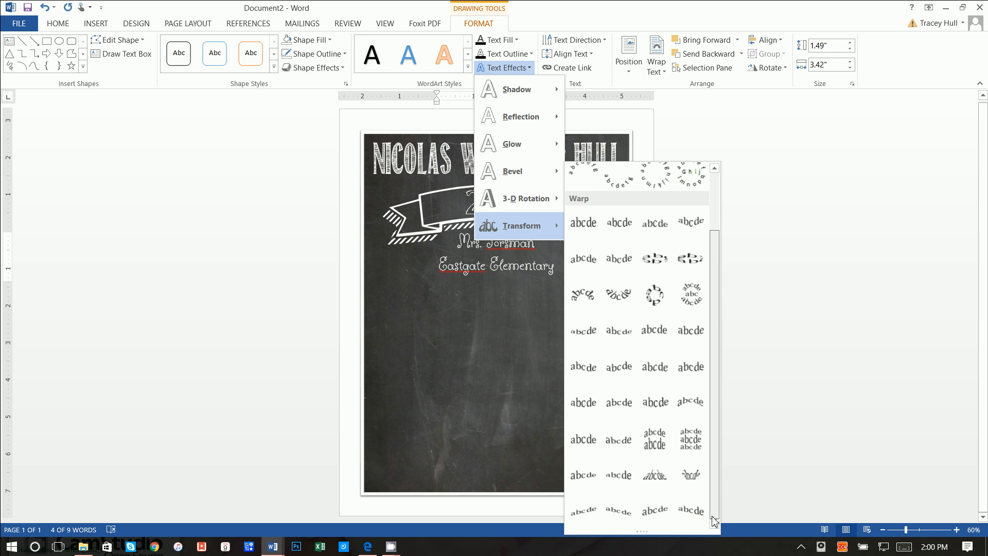
left_click(583, 440)
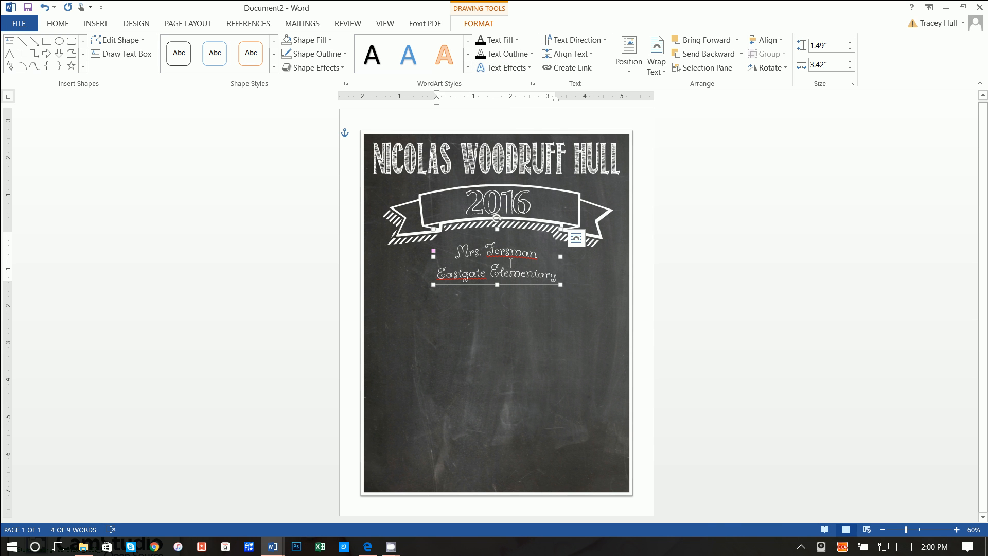
mouse_move(433, 251)
left_mouse_down()
mouse_move(435, 261)
mouse_move(434, 233)
left_mouse_up()
left_click(594, 273)
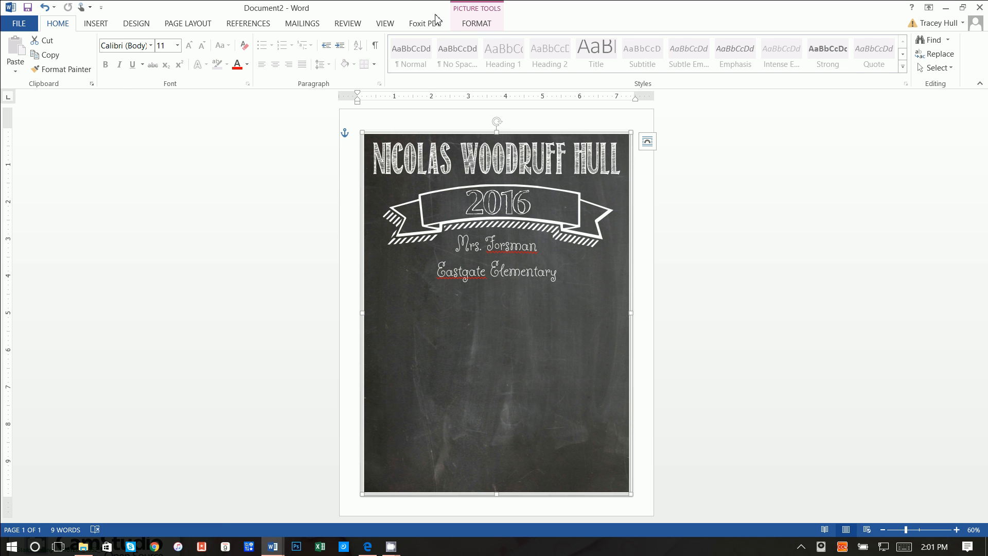
- Browse the text box's Transform effects without changing them, then shrink the box to about 1.29" by 3.38"
left_click(485, 26)
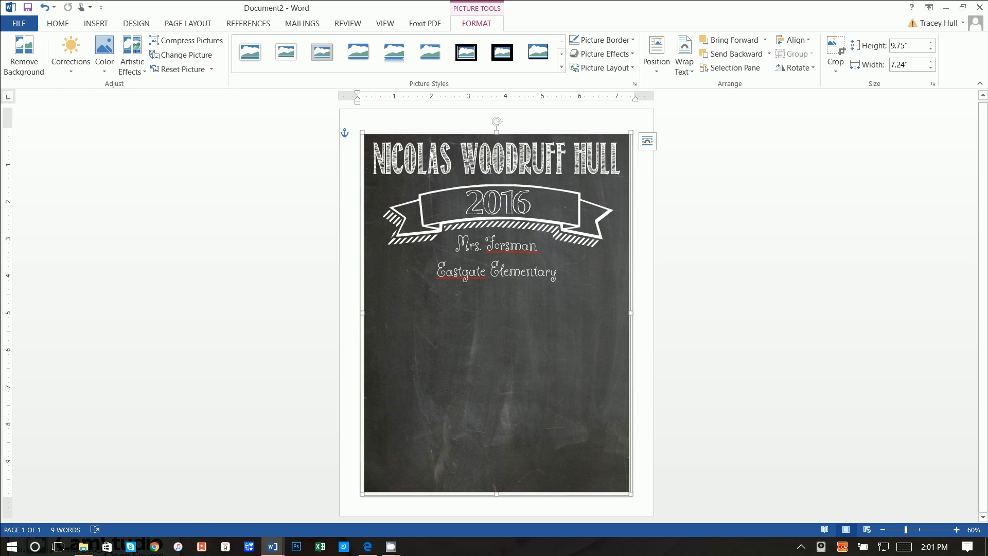
left_click(493, 240)
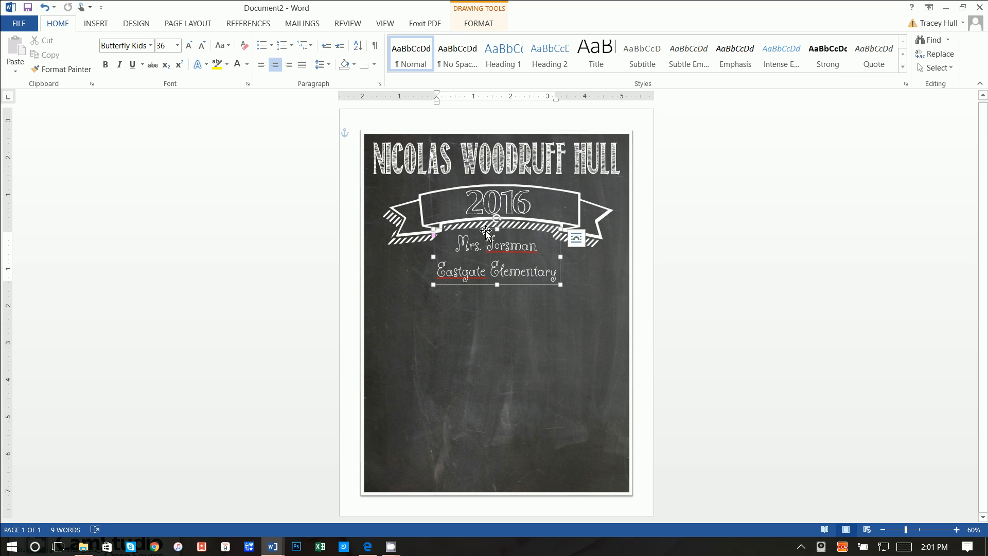
left_click(486, 25)
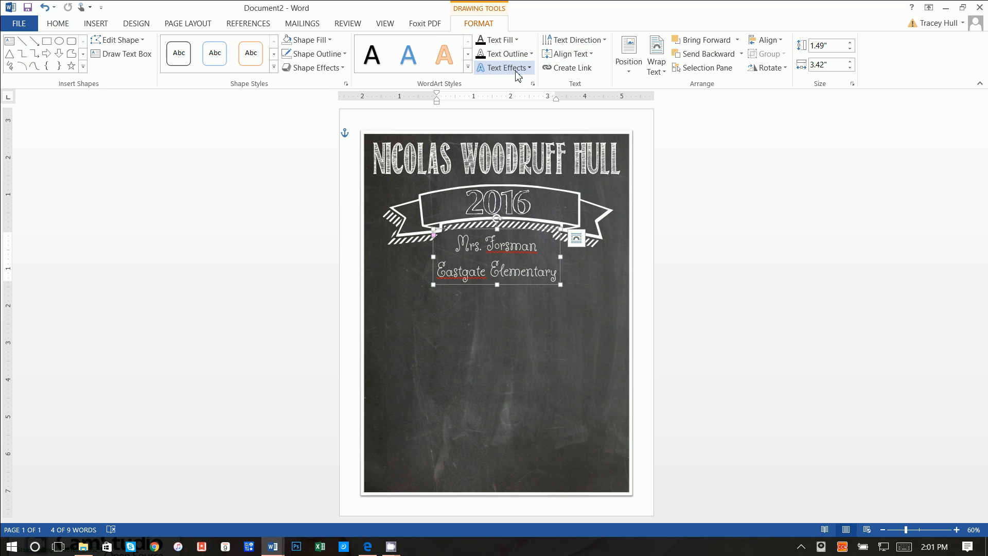
left_click(515, 72)
mouse_move(520, 225)
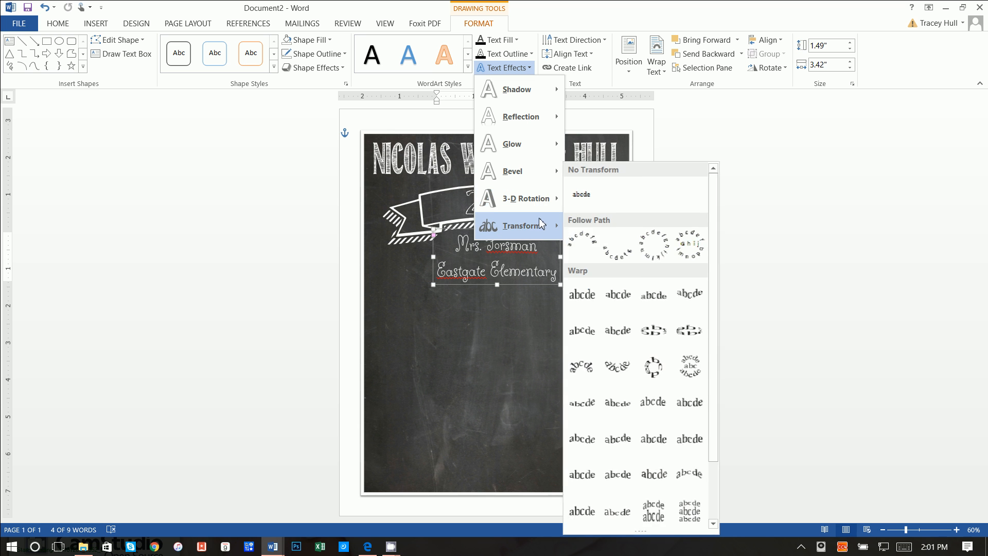
scroll(720, 440, "down", 2)
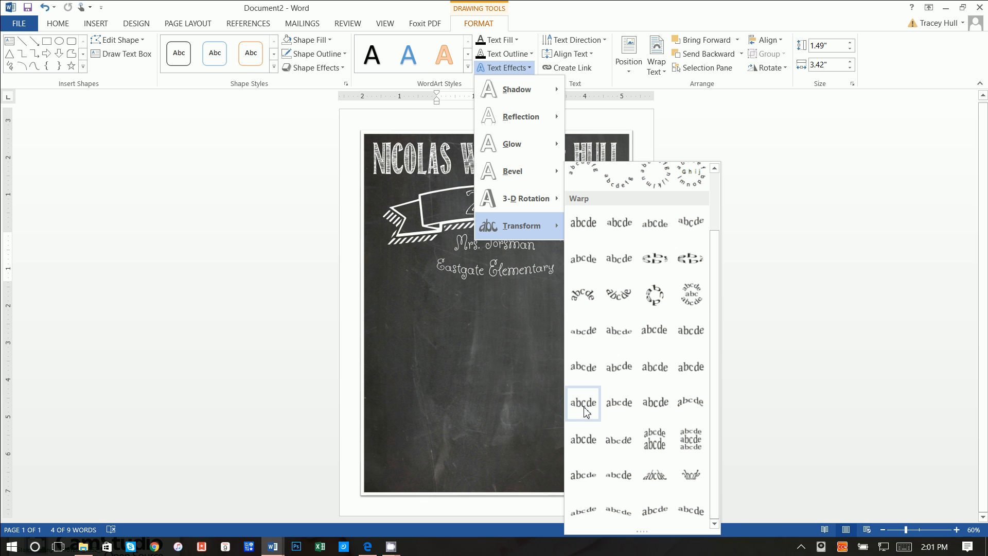
left_click(464, 381)
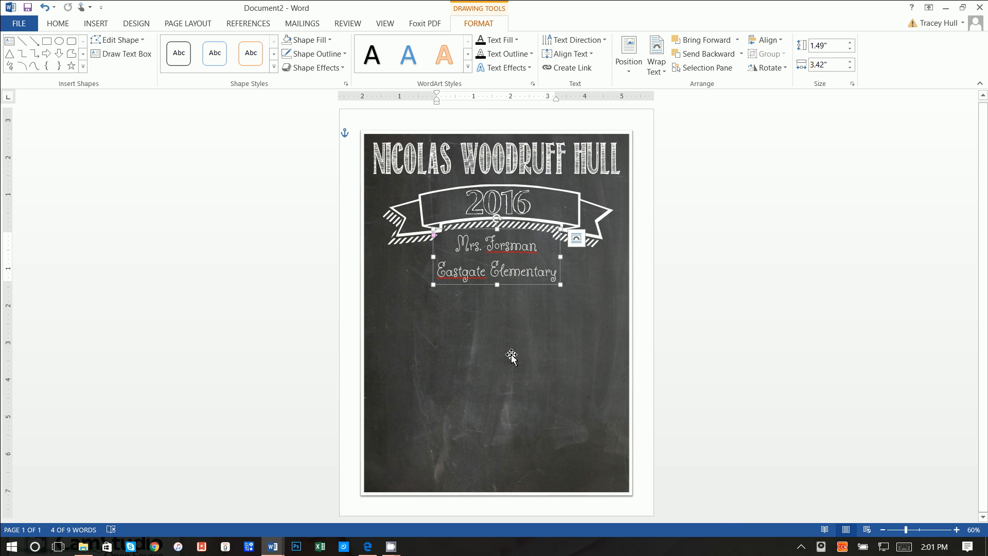
left_click_drag(560, 287, 559, 277)
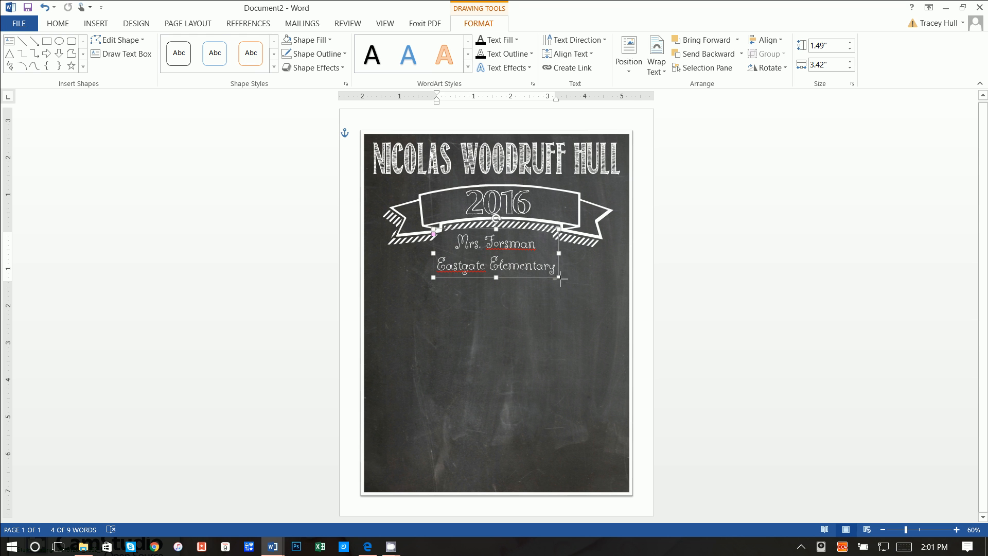
left_click(541, 310)
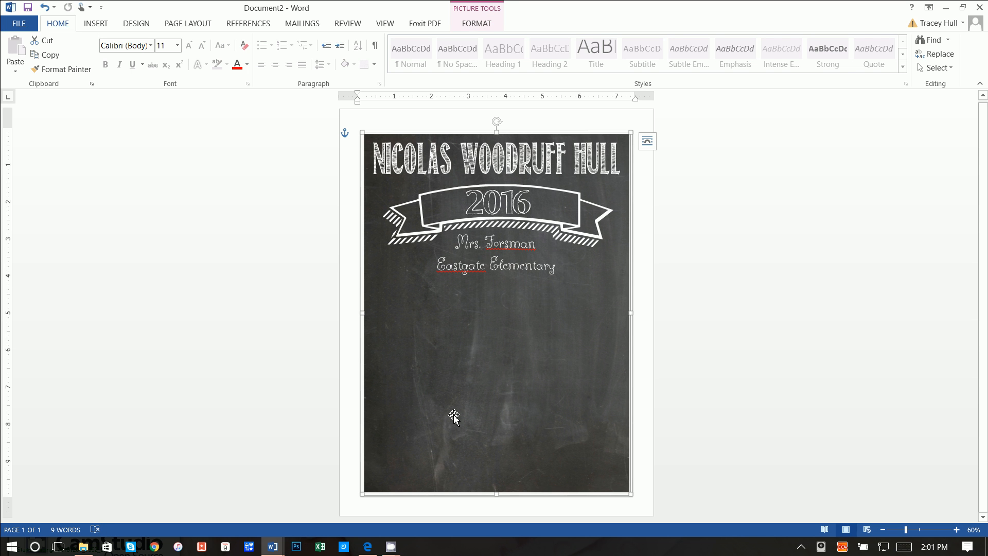
- Check the finished chalkboard reference poster, then return to Document2
left_click(273, 546)
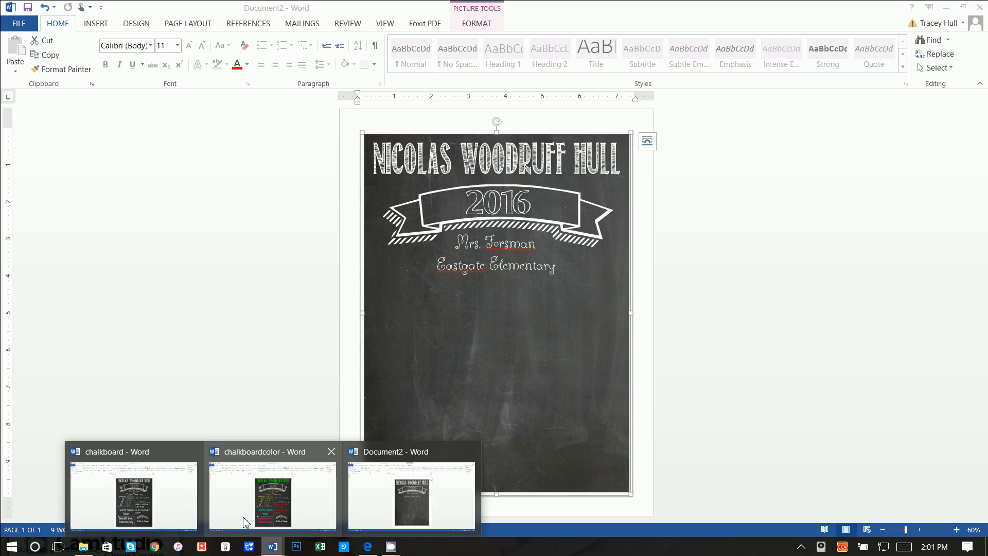
left_click(166, 507)
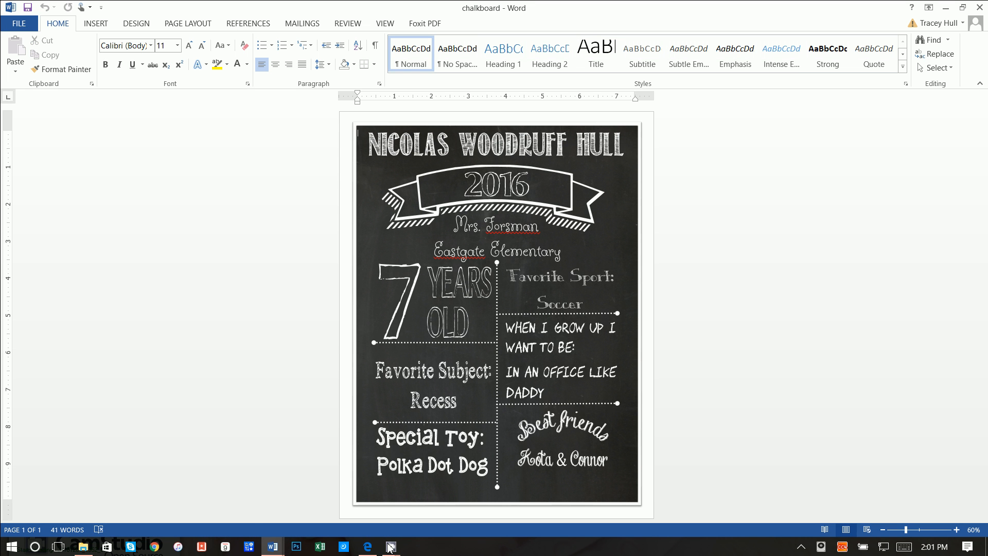
left_click(273, 547)
left_click(378, 516)
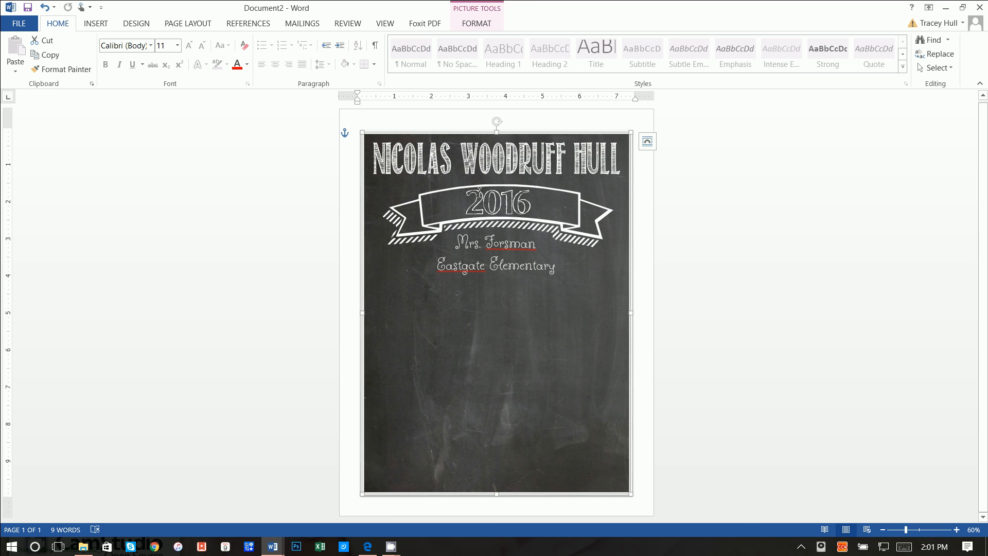
- Draw a straight vertical line down the chalkboard's middle below Eastgate Elementary
left_click(105, 29)
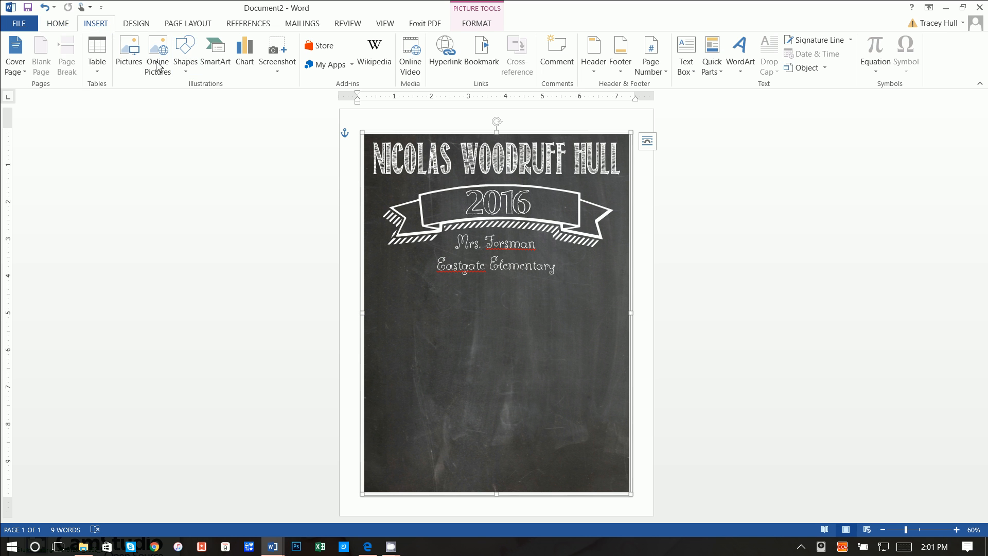
left_click(184, 58)
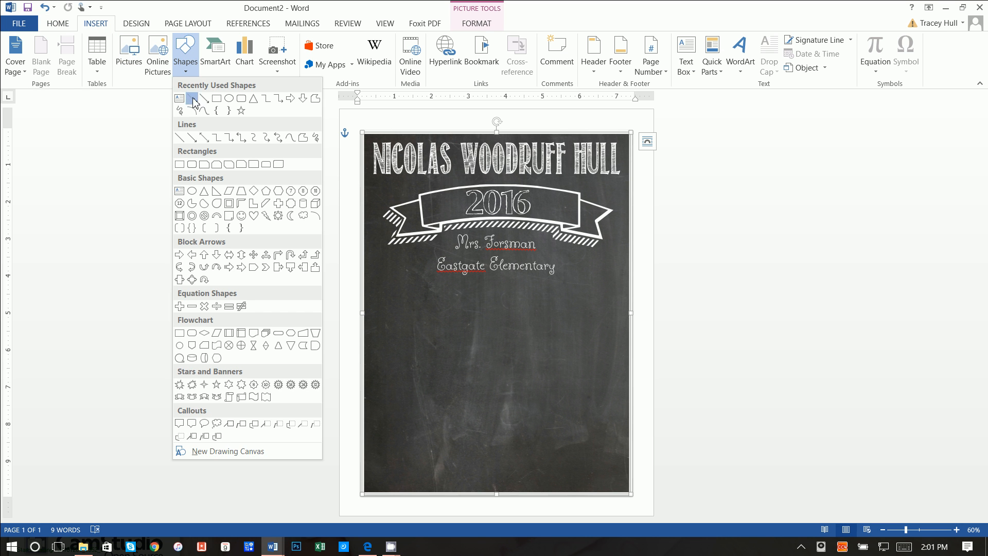
left_click(194, 99)
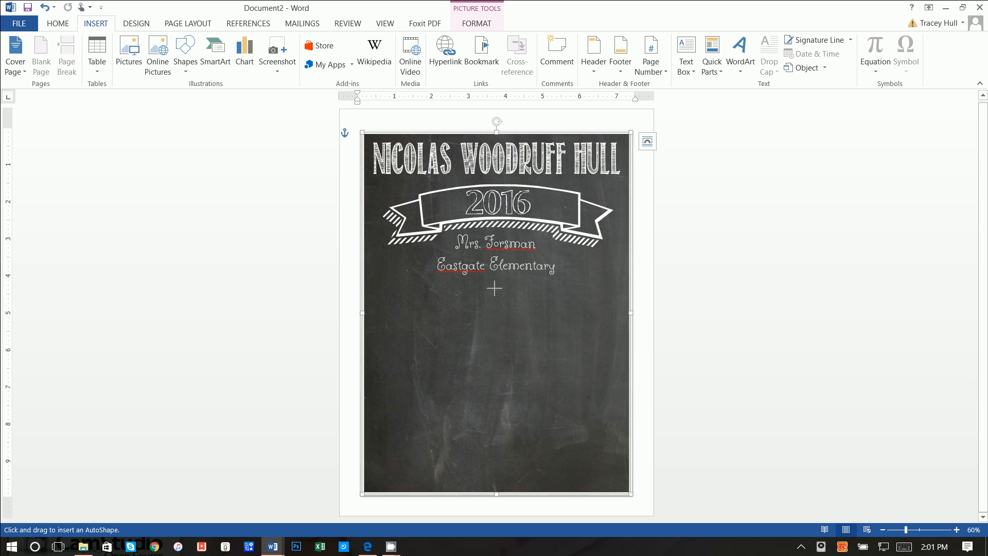
left_click_drag(493, 288, 495, 477)
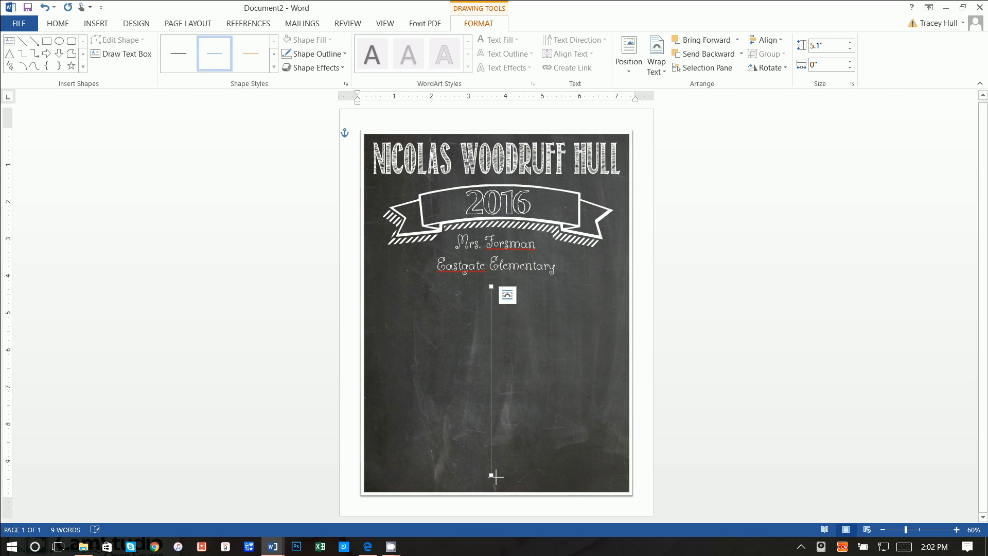
- Make the vertical line white and open its full line formatting pane via More Lines
left_click(303, 55)
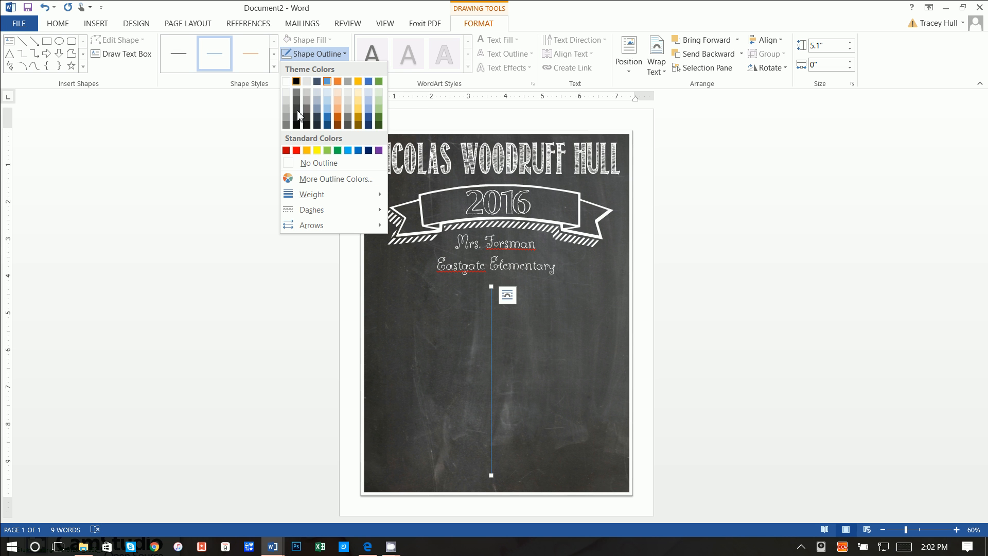
left_click(286, 82)
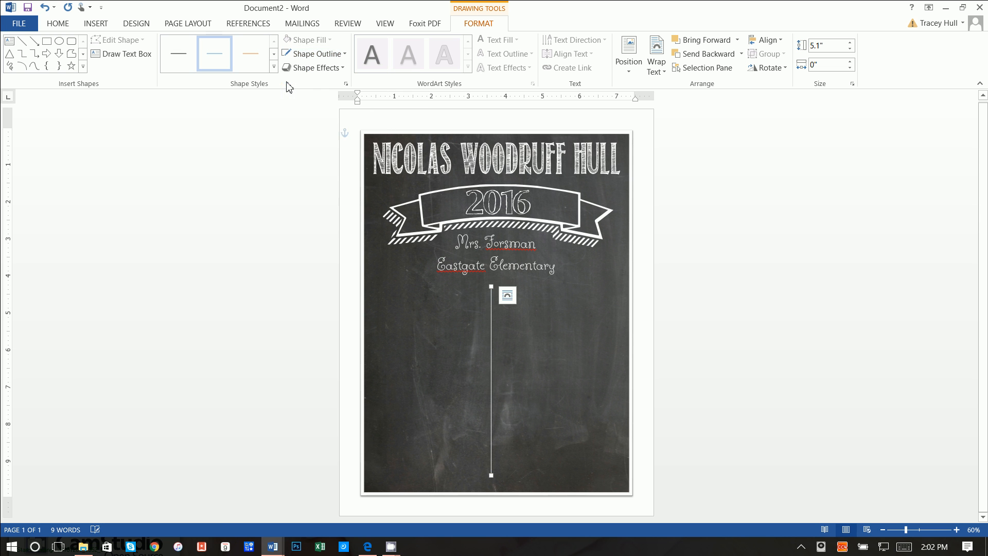
left_click(329, 56)
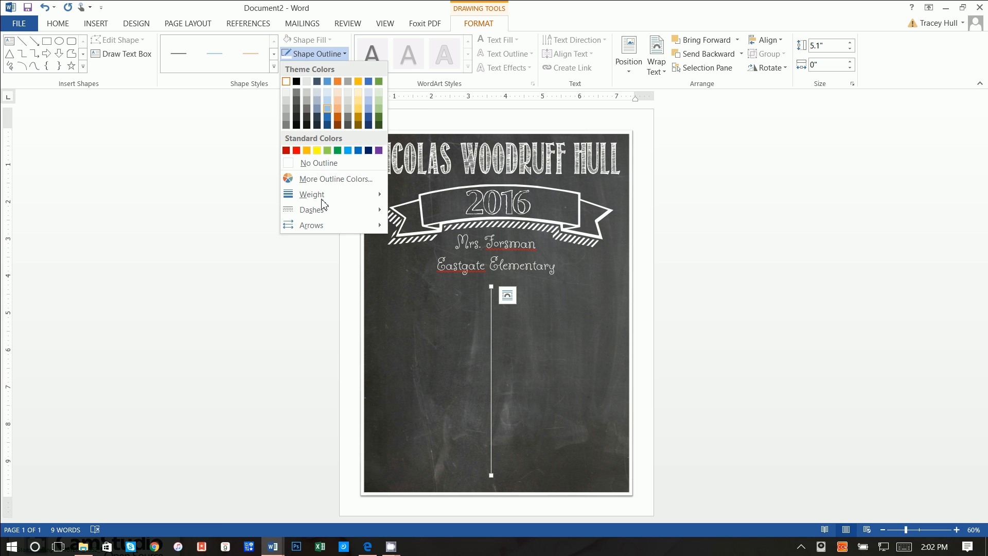
mouse_move(323, 211)
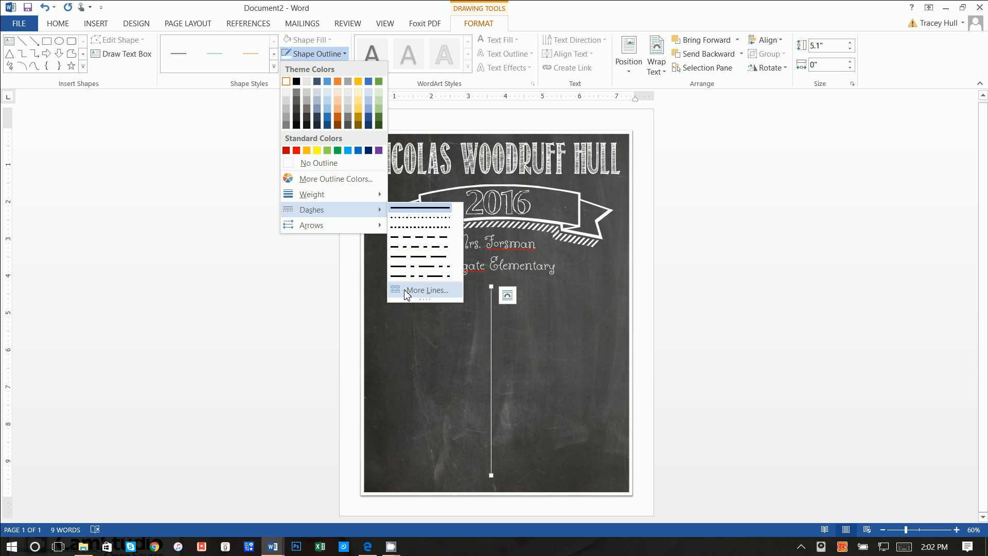
left_click(426, 290)
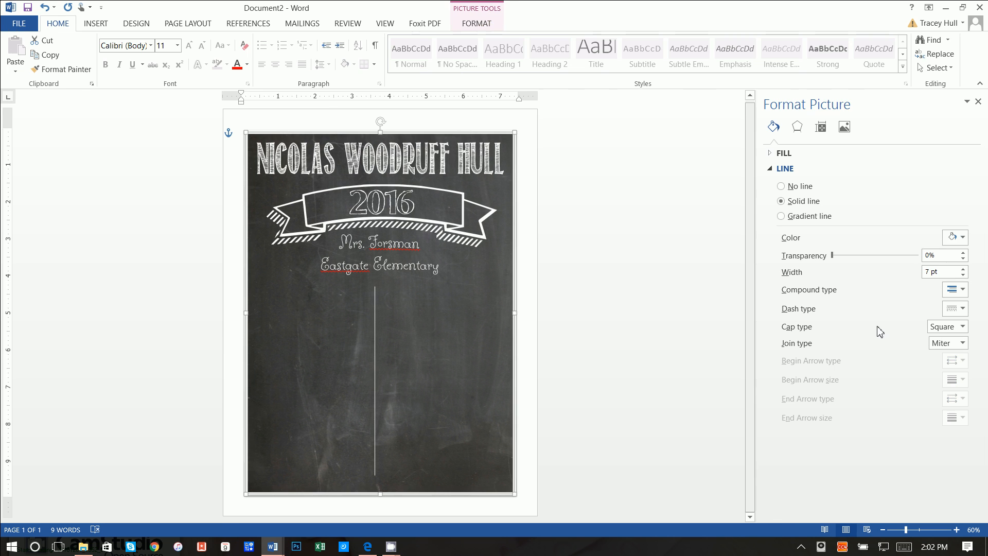
- Raise the line width and set round caps and round joins in the formatting pane
left_click(963, 269)
left_click(963, 269)
left_click(963, 269)
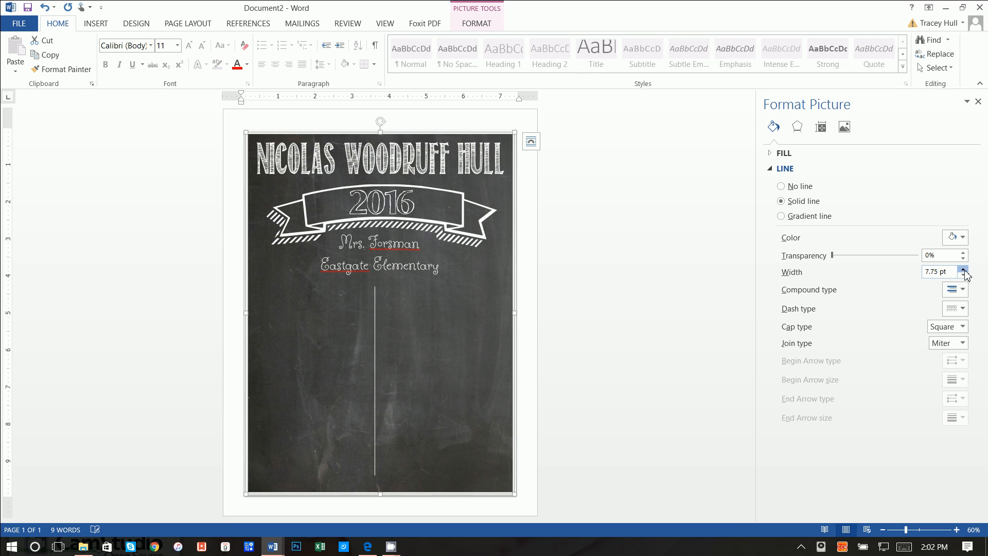
left_click(963, 268)
left_click(964, 269)
left_click(963, 269)
left_click(963, 268)
left_click(964, 269)
left_click(963, 268)
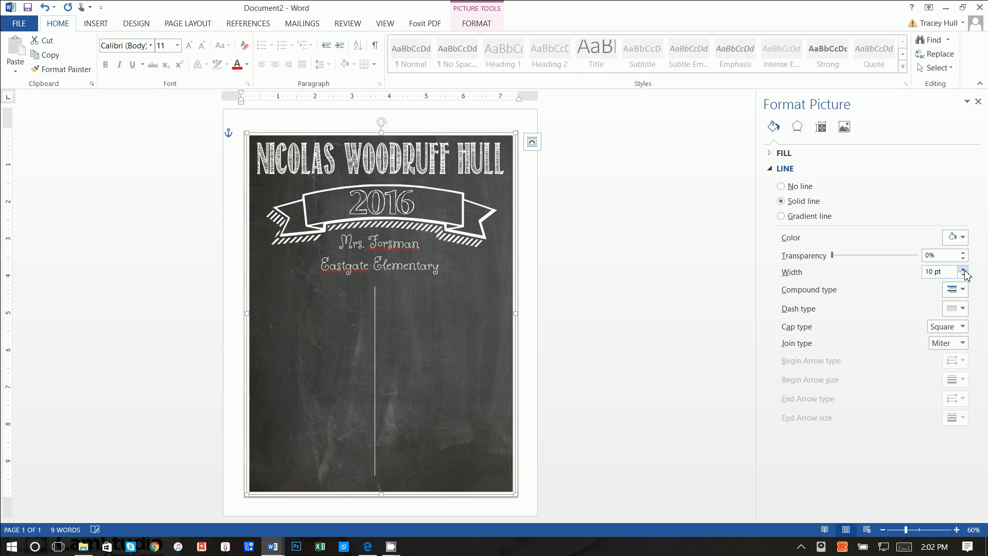
left_click(959, 311)
key("Escape")
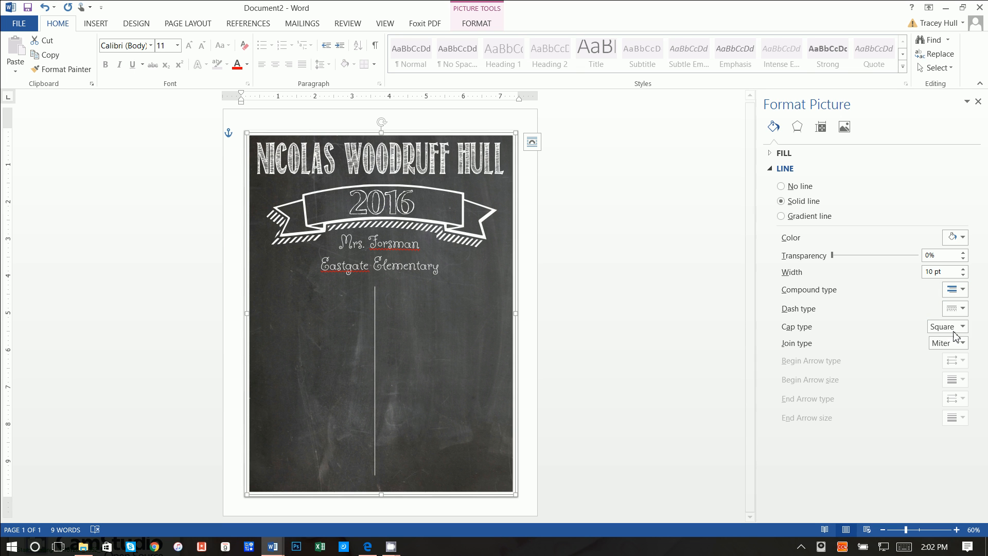
left_click(960, 326)
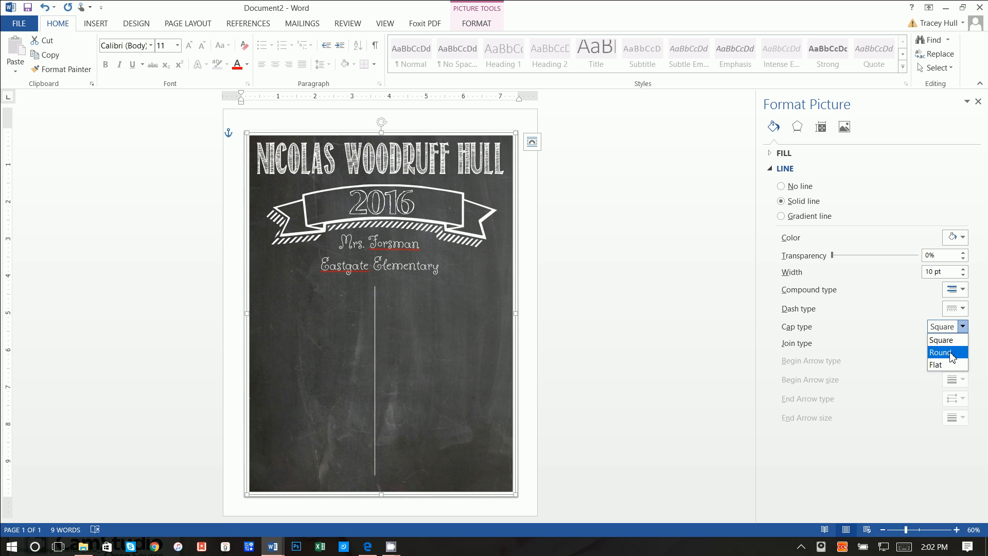
left_click(951, 353)
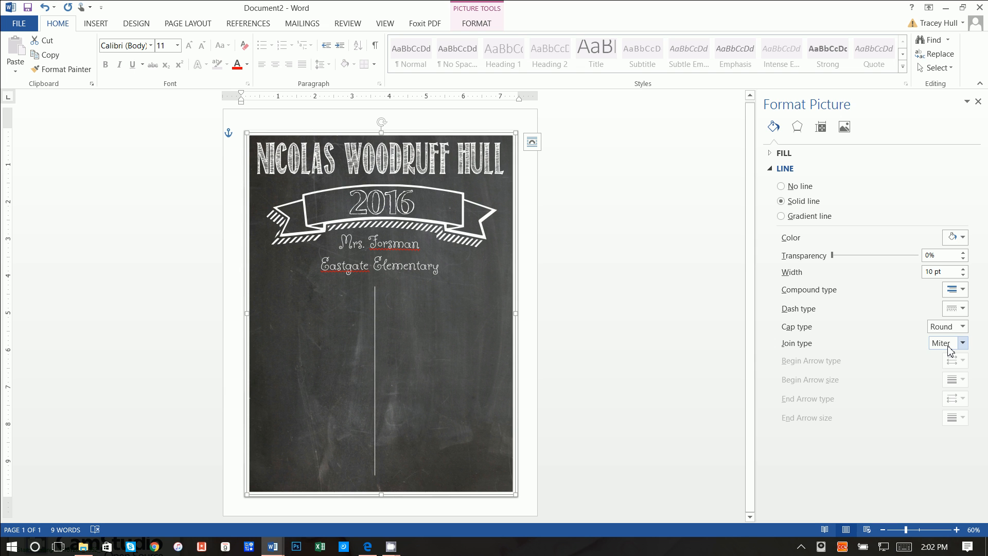
left_click(950, 343)
left_click(951, 353)
left_click(961, 291)
left_click(962, 292)
- Reselect the vertical line itself so its own shape settings show
left_click(690, 175)
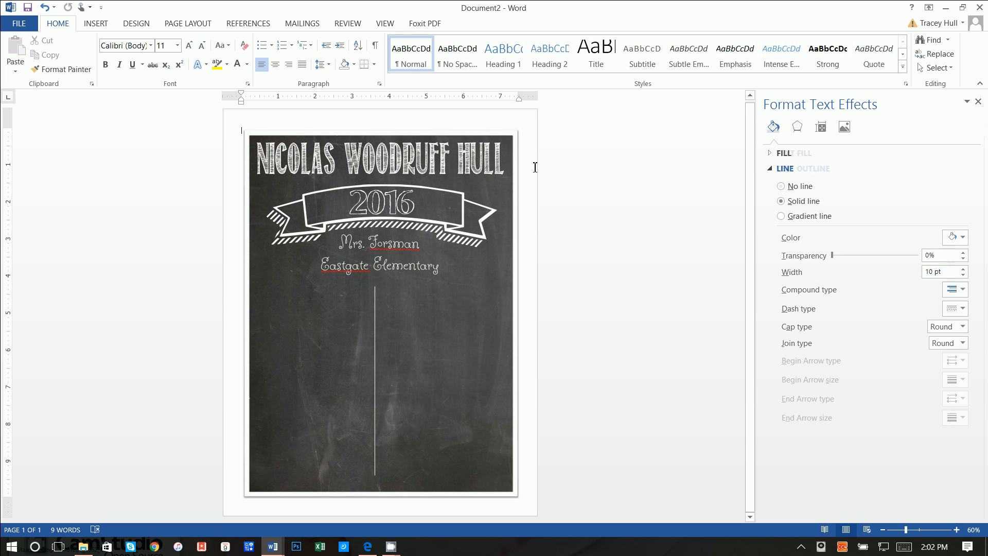
left_click(377, 327)
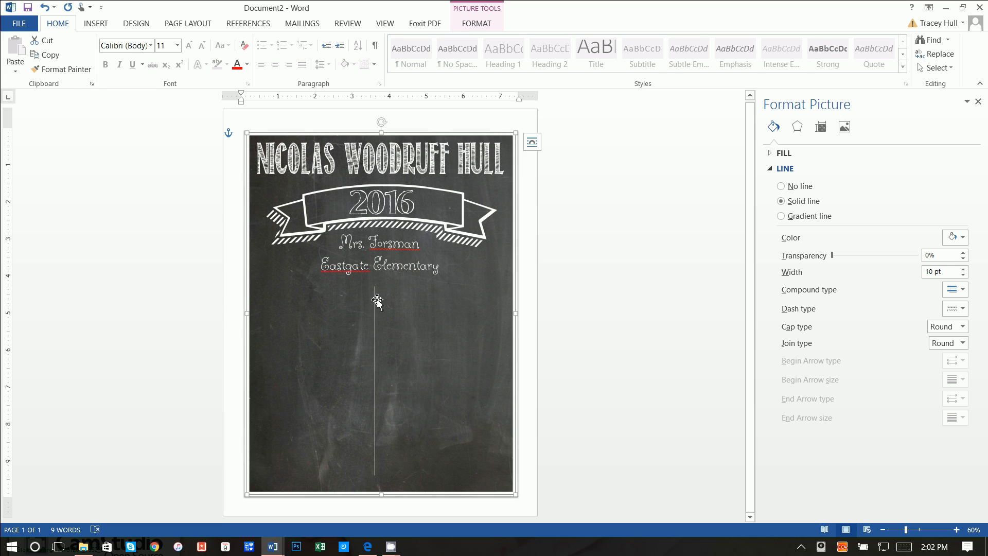
left_click(375, 305)
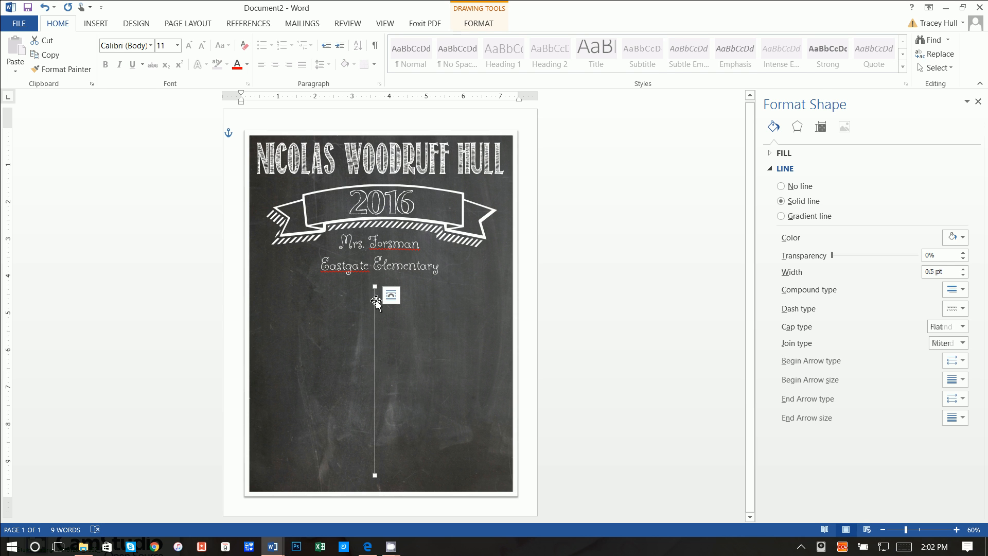
- Thicken the vertical line and change its dash type to Round Dot
left_click(963, 268)
left_click(963, 268)
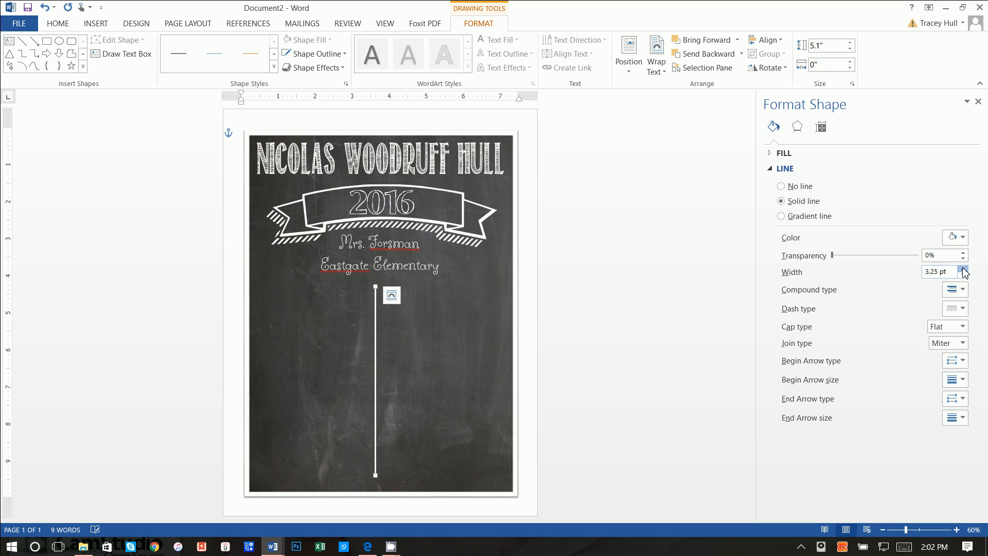
left_click(963, 268)
left_click(963, 275)
left_click(959, 291)
left_click(959, 291)
left_click(956, 308)
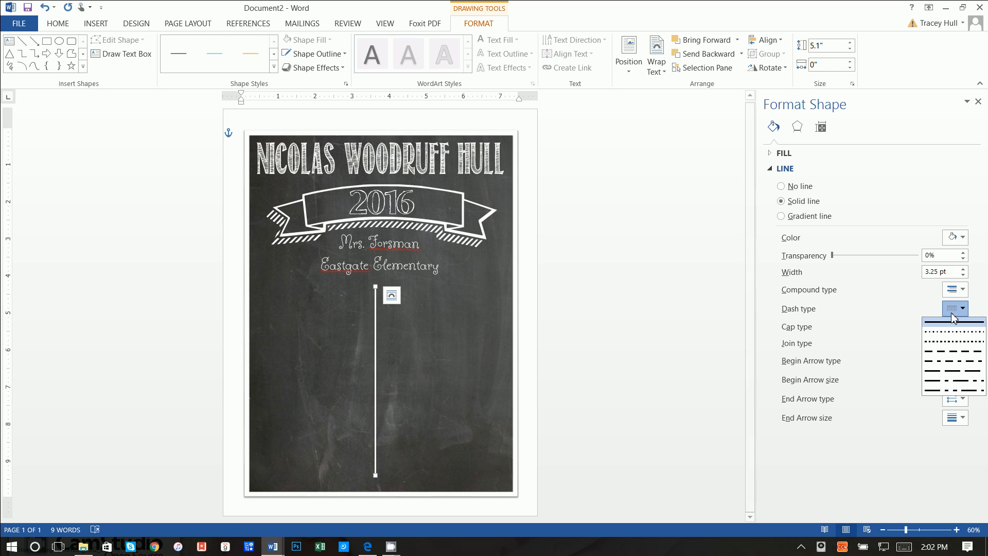
left_click(950, 342)
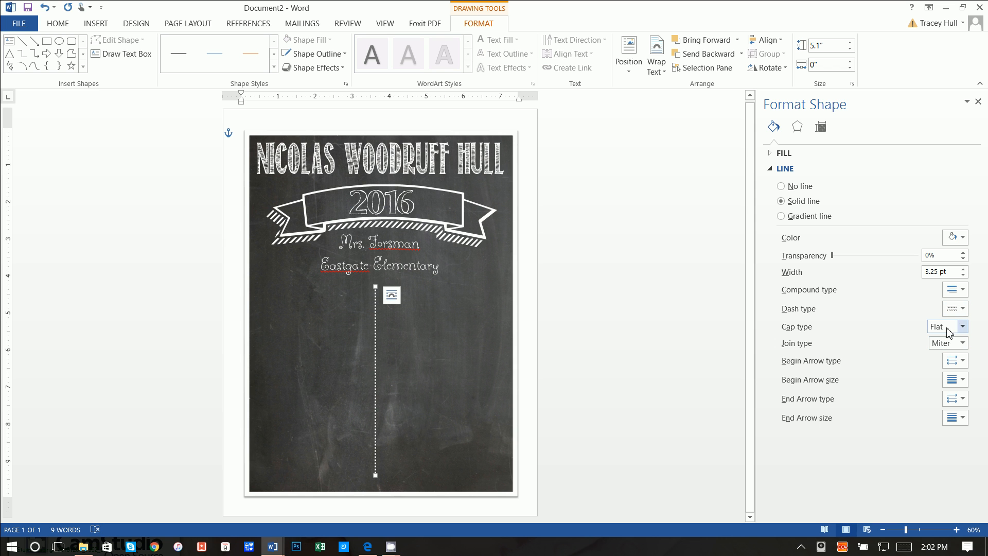
- Give the dotted line round caps and round joins, and thicken it further
left_click(950, 332)
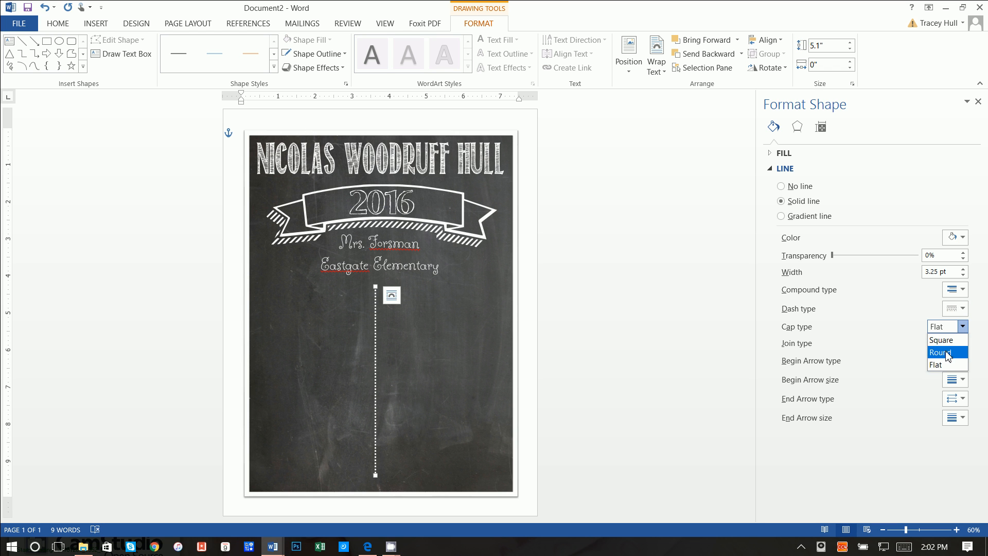
left_click(950, 352)
left_click(949, 349)
left_click(947, 355)
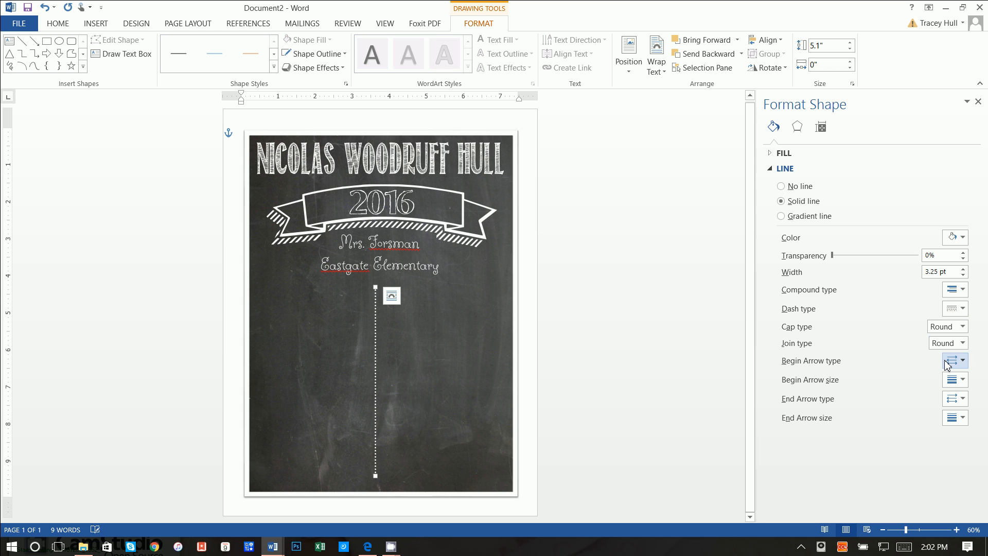
left_click(963, 268)
left_click(962, 268)
left_click(963, 268)
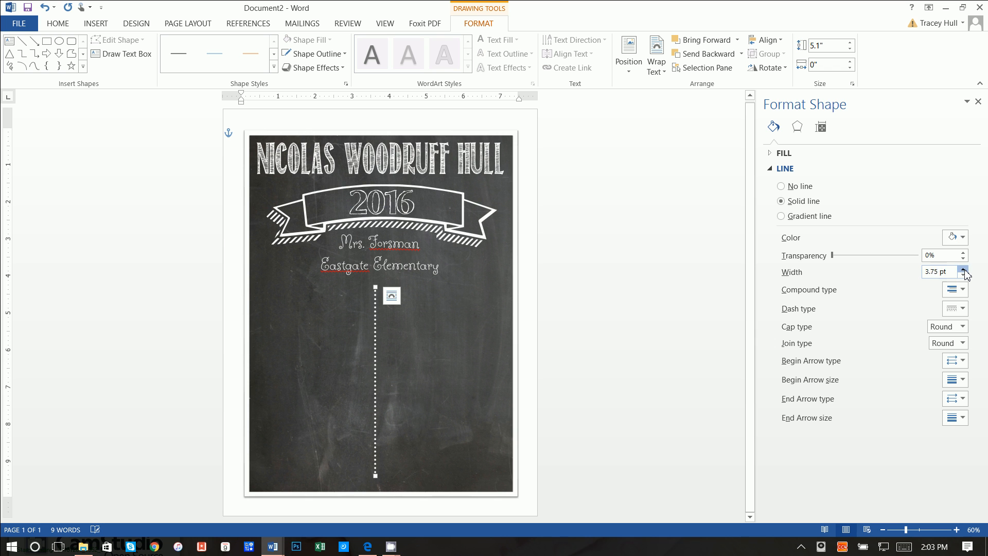
left_click(962, 268)
left_click(963, 268)
- Set the dotted line to 4.25 pt, extend its top slightly, and add Oval Arrow ends
left_click(964, 276)
left_click(963, 276)
left_click_drag(375, 286, 375, 279)
left_click(955, 361)
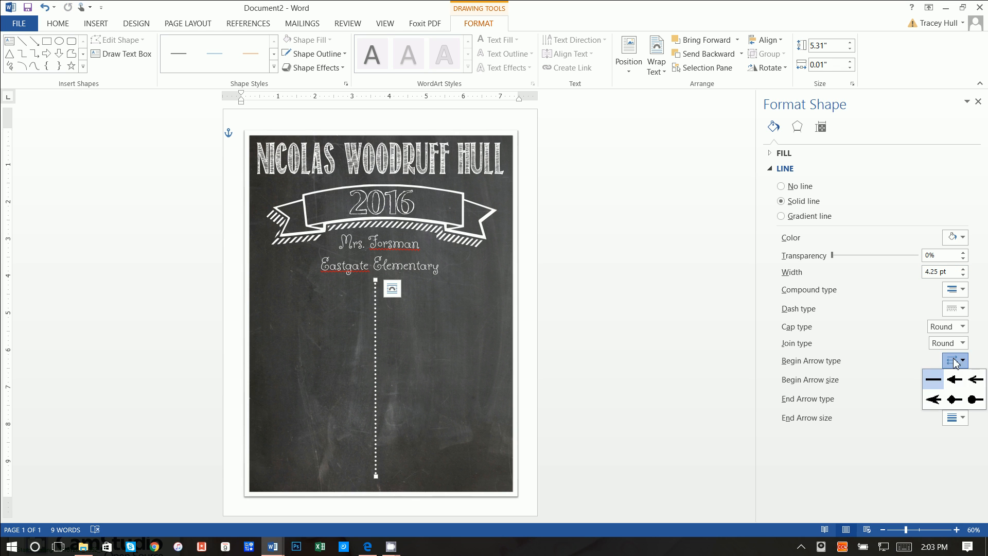
left_click(973, 400)
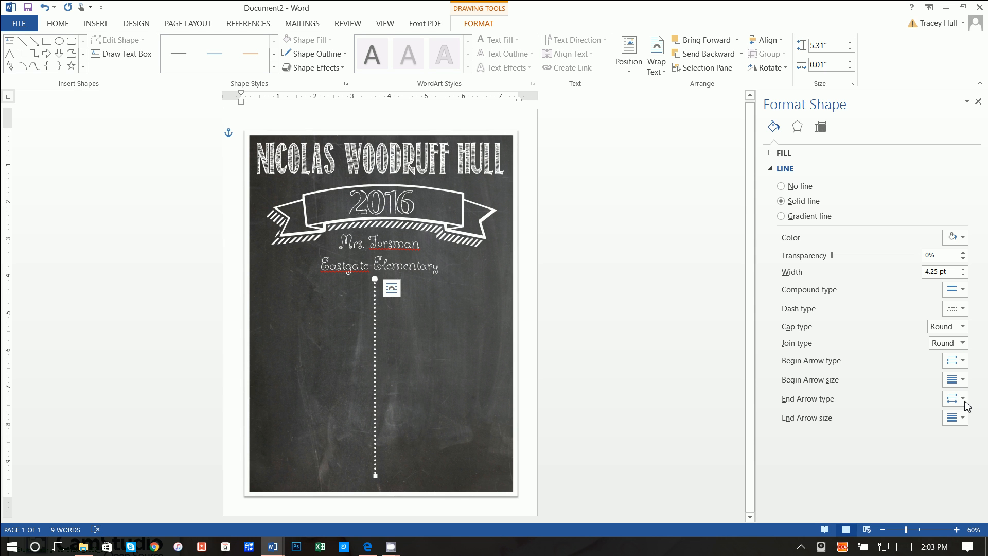
left_click(963, 400)
left_click(976, 436)
- Centre the dotted line on the page and copy it
left_click_drag(375, 369, 382, 368)
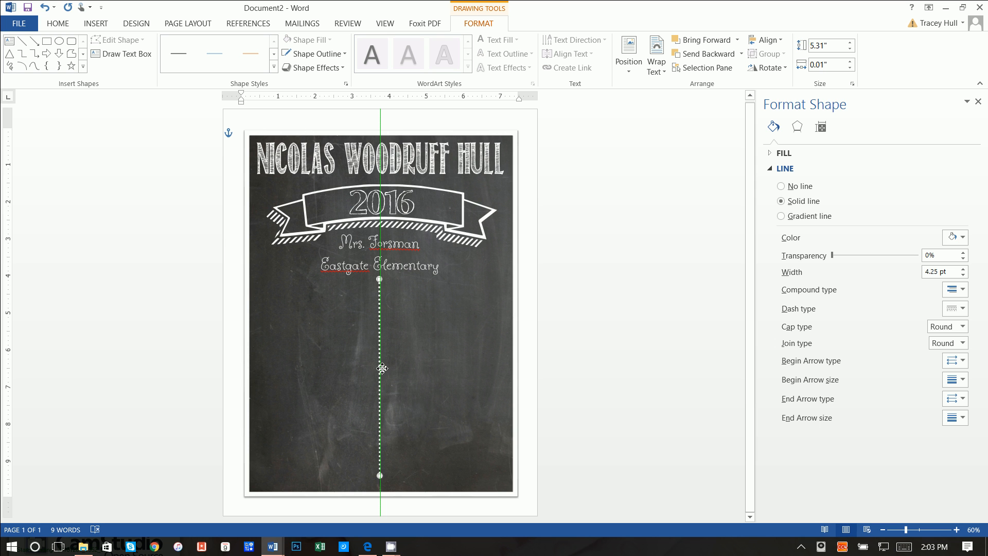
left_click_drag(382, 368, 381, 368)
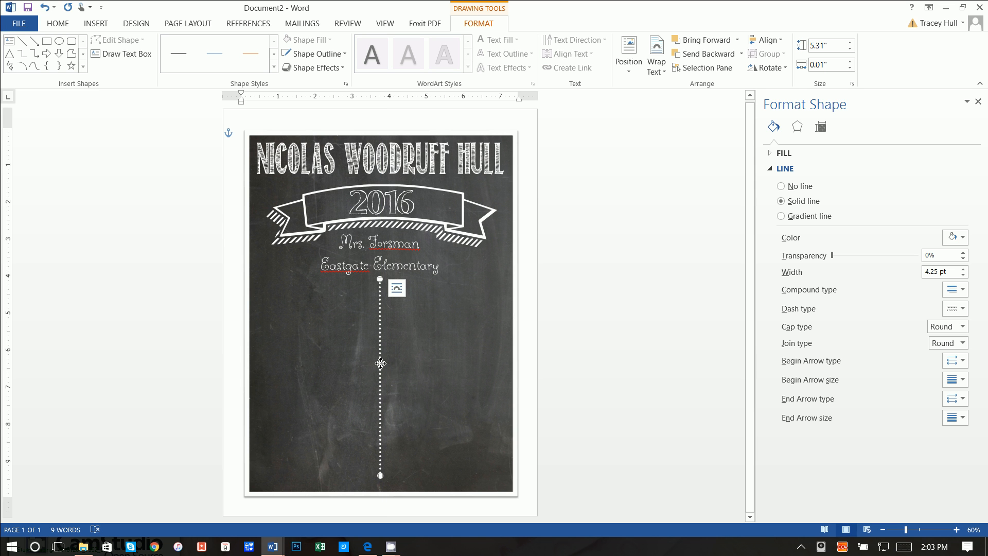
right_click(380, 362)
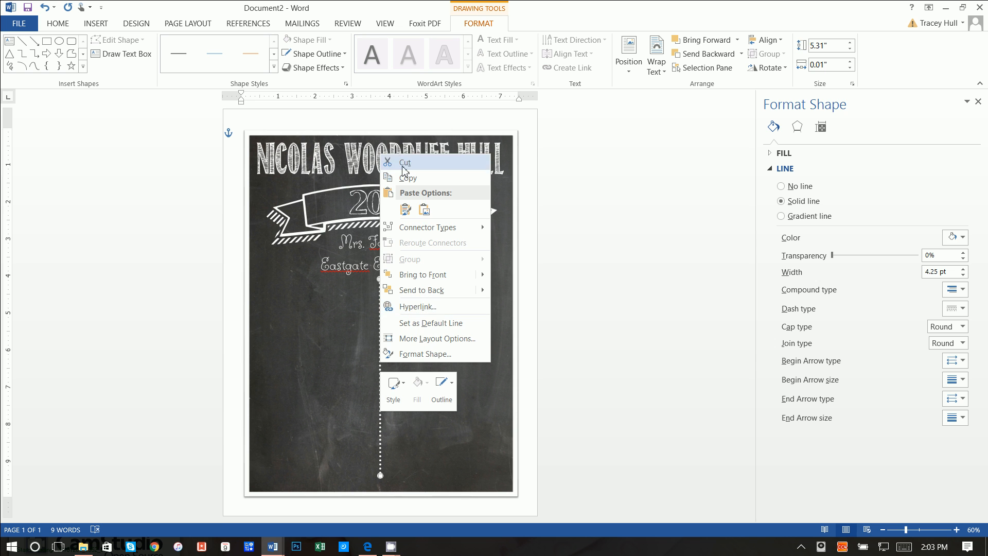
left_click(408, 177)
- Paste the copied line just left of the original, undoing an accidental chalkboard move
left_click(496, 311)
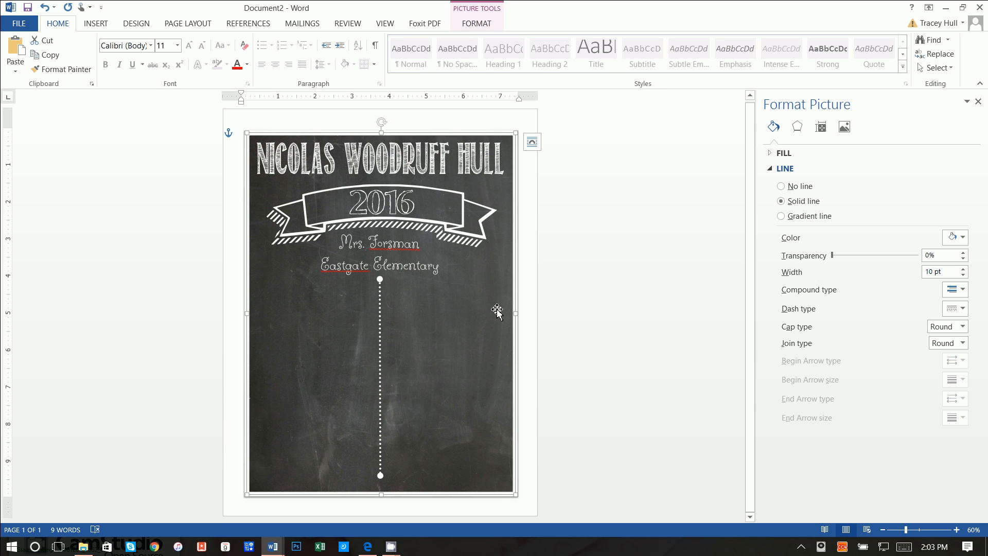
left_click(523, 304)
right_click(523, 307)
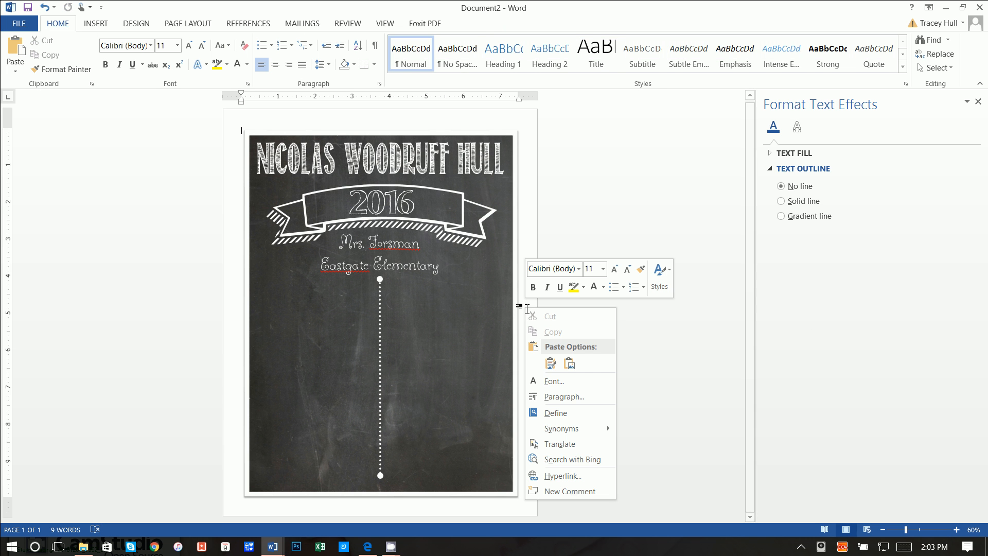
left_click(549, 363)
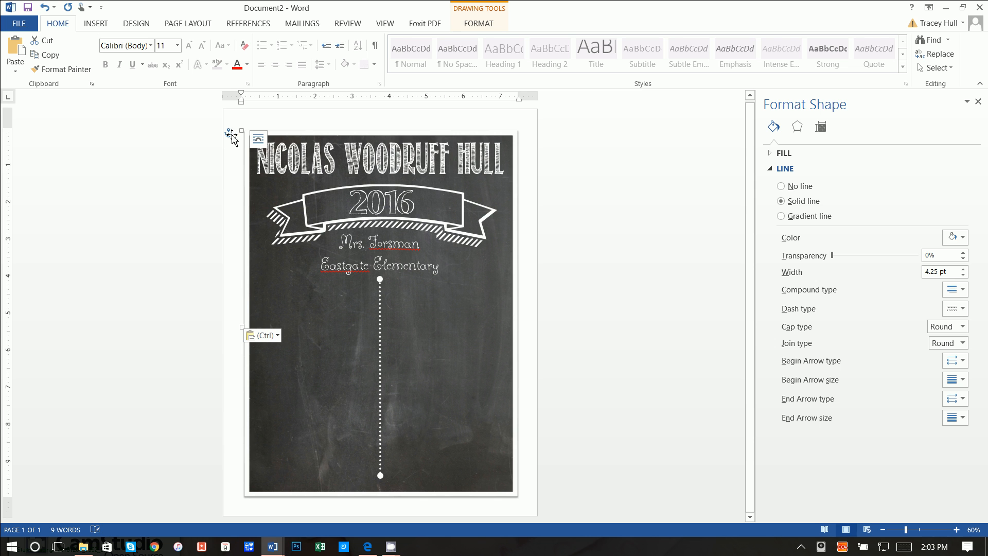
left_click_drag(244, 140, 204, 42)
left_click(44, 6)
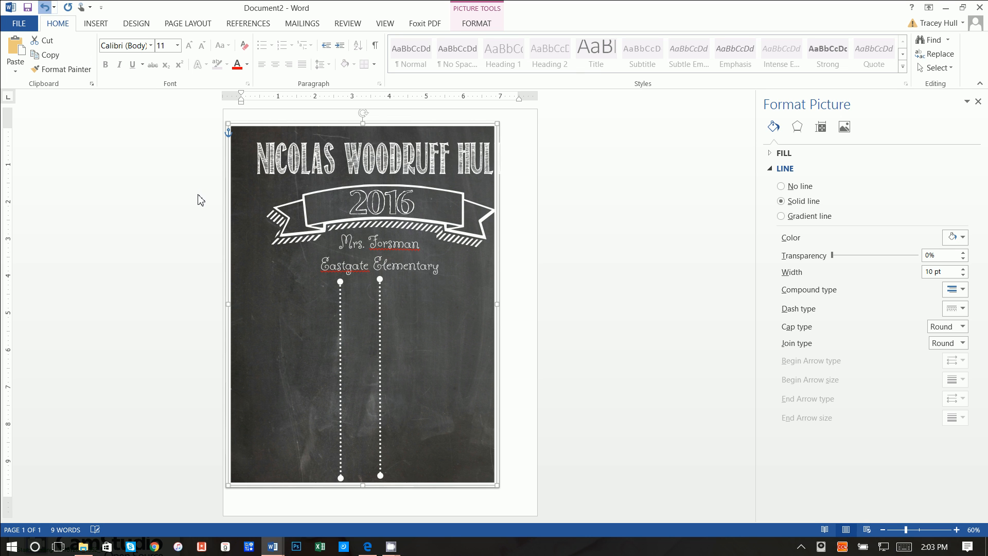
left_click(44, 6)
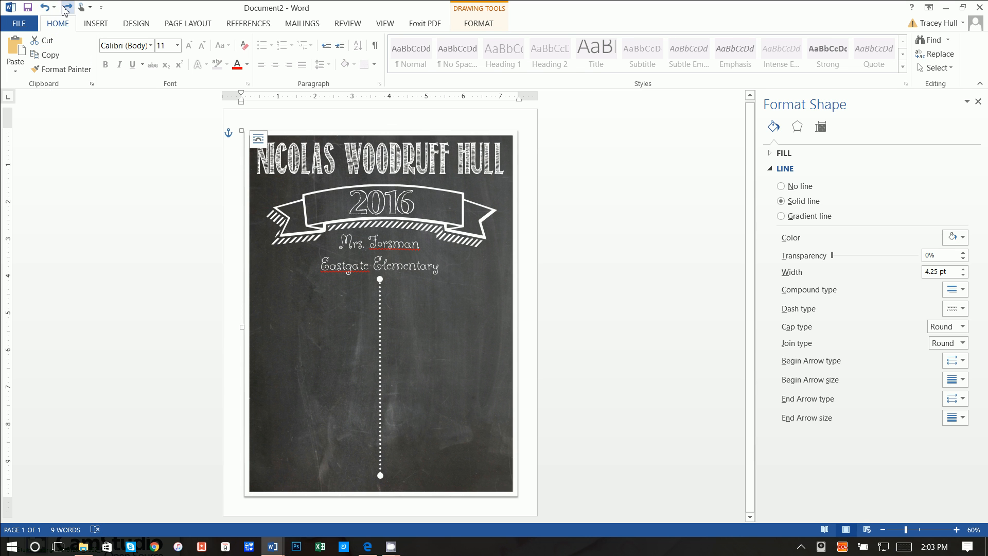
left_click(68, 8)
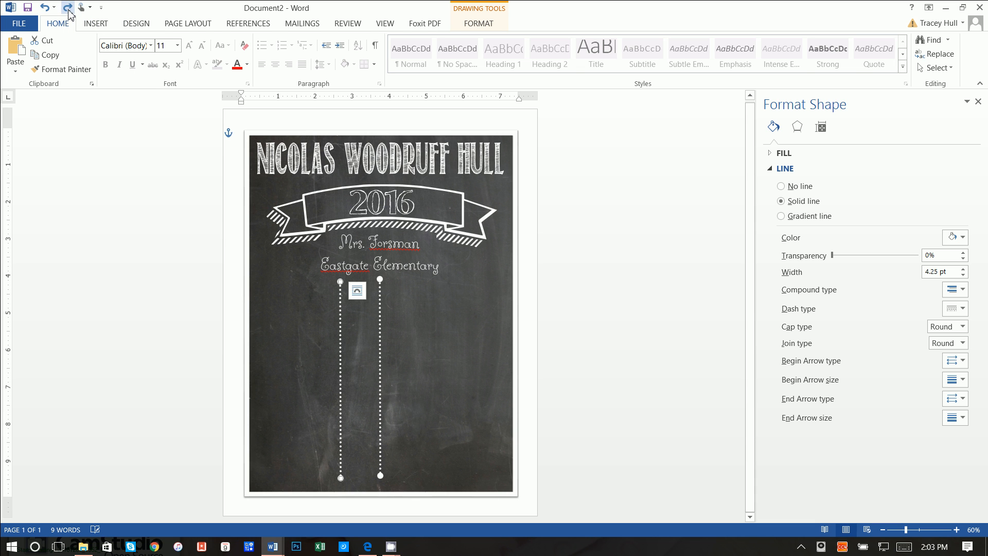
- Turn the copied line horizontal and attach it as a branch off the vertical line
left_click_drag(341, 282, 428, 421)
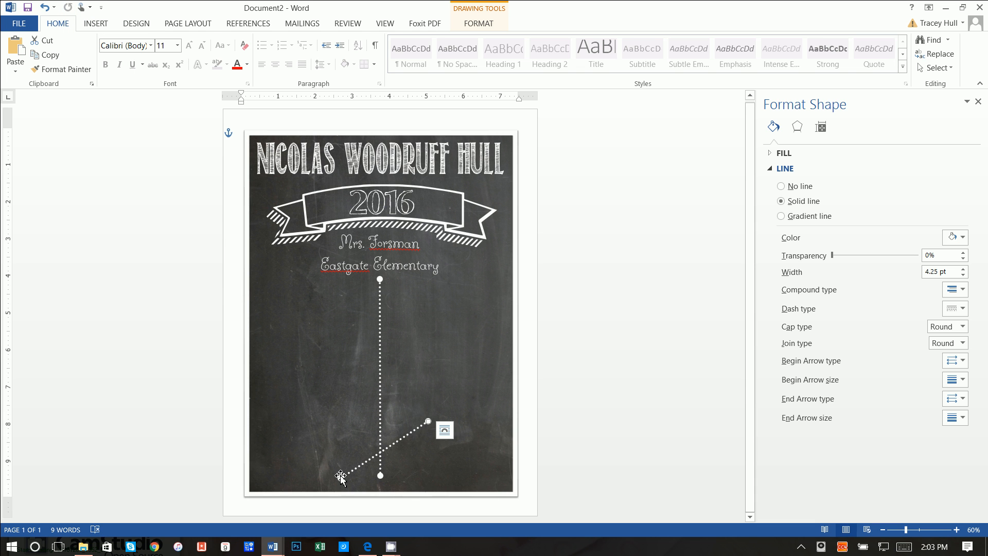
left_click_drag(343, 478, 343, 421)
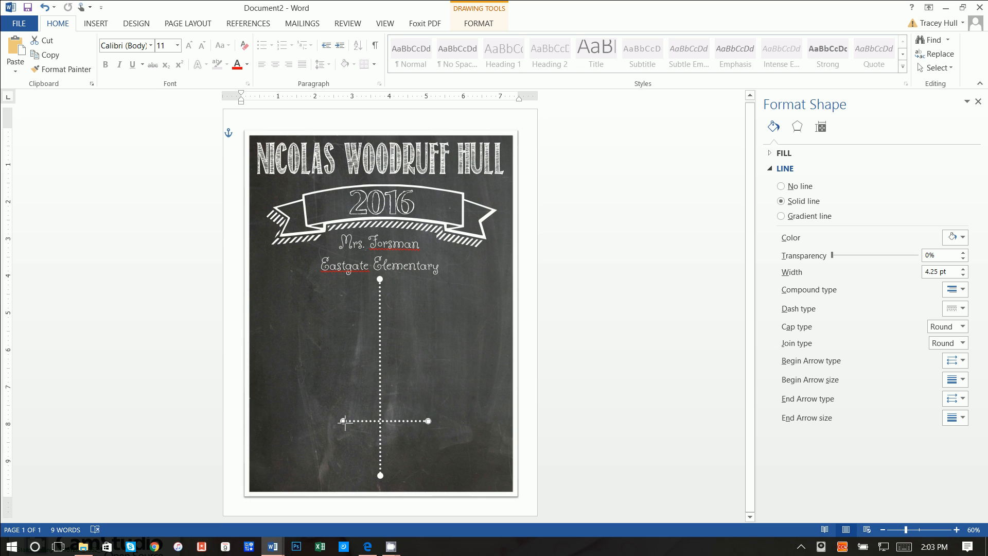
left_click_drag(404, 425, 442, 320)
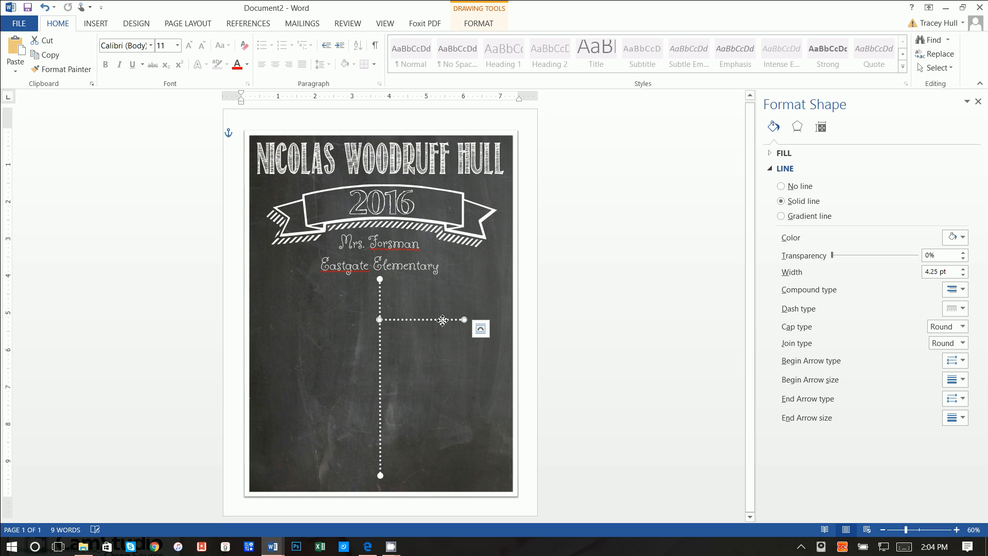
- Set the branch's arrows so only its right end has a round dot
left_click(956, 363)
left_click(933, 379)
left_click(956, 357)
left_click(976, 399)
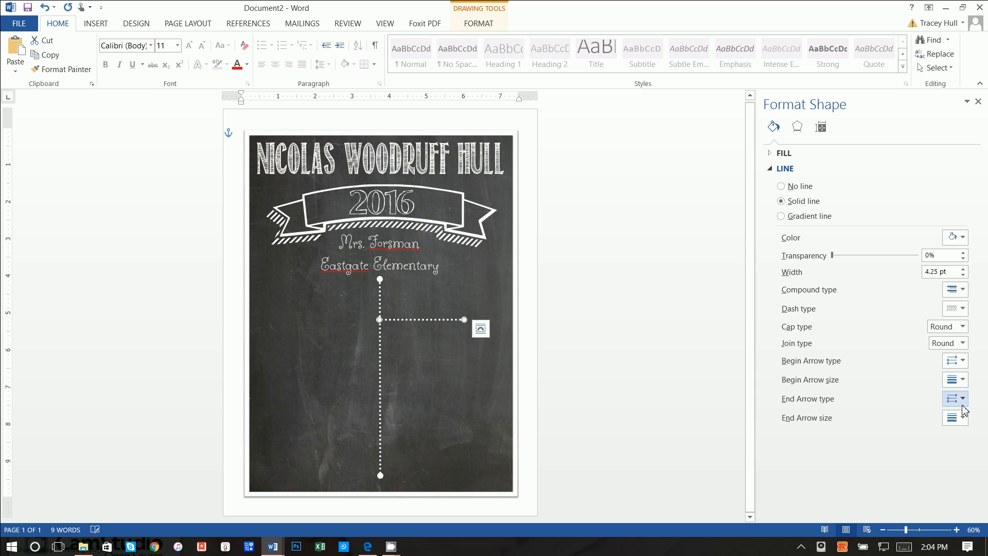
left_click(962, 399)
left_click(938, 419)
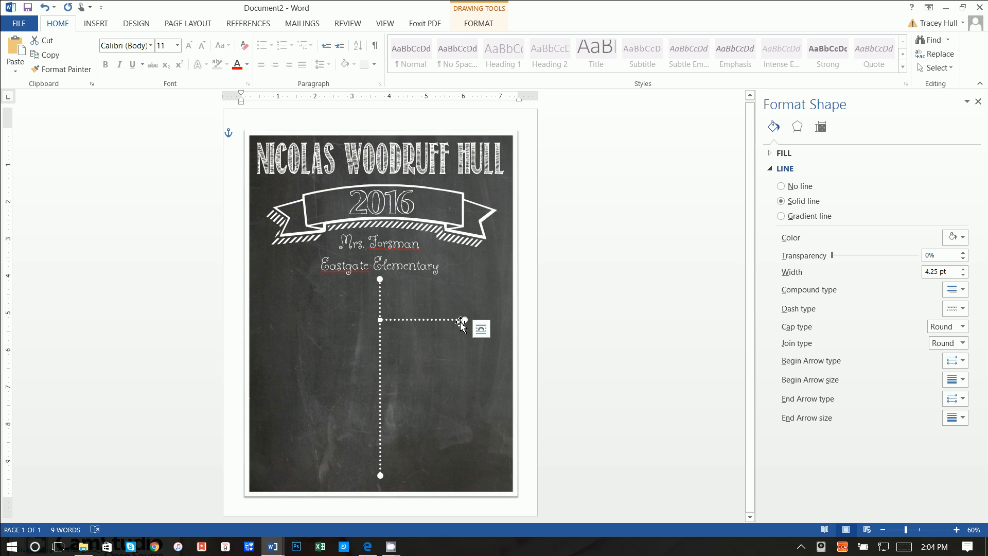
- Move the extra dotted-line copy down to form a second, lower right branch
left_click(439, 392)
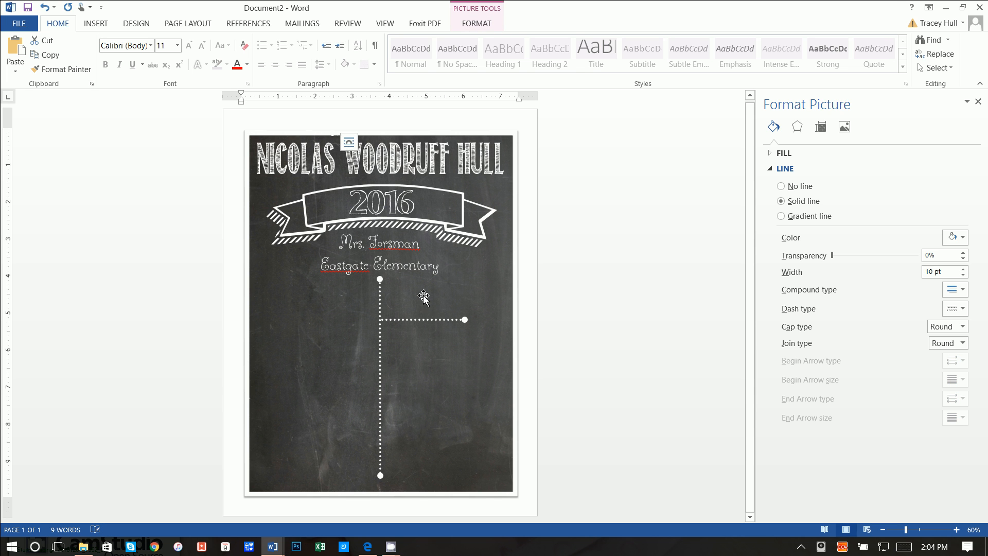
left_click(323, 137)
left_click_drag(323, 136, 455, 417)
- Nudge the lower right branch up slightly
left_click(520, 379)
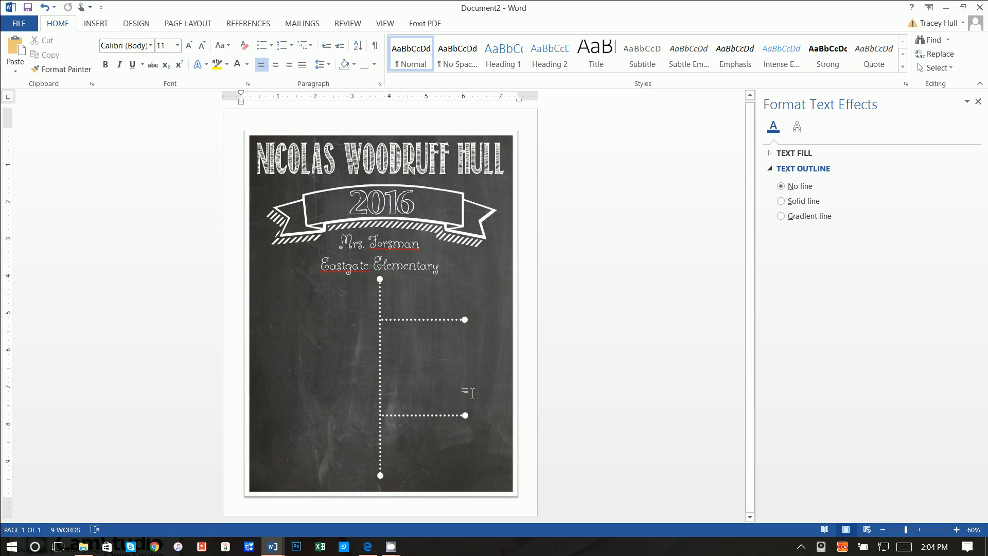
left_click(444, 416)
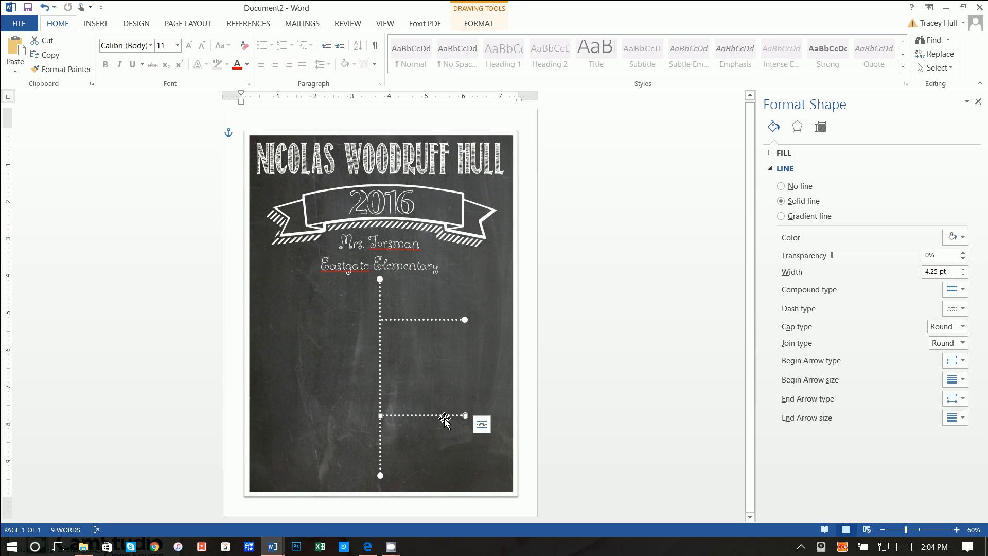
key("Up")
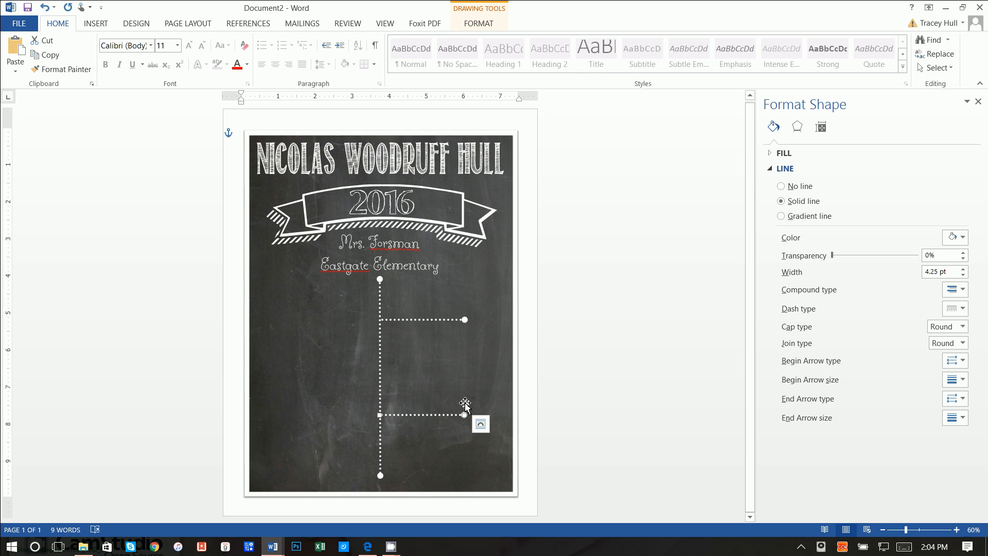
left_click(464, 407)
- Copy the upper right branch and place the copy on the left of the timeline
left_click(424, 320)
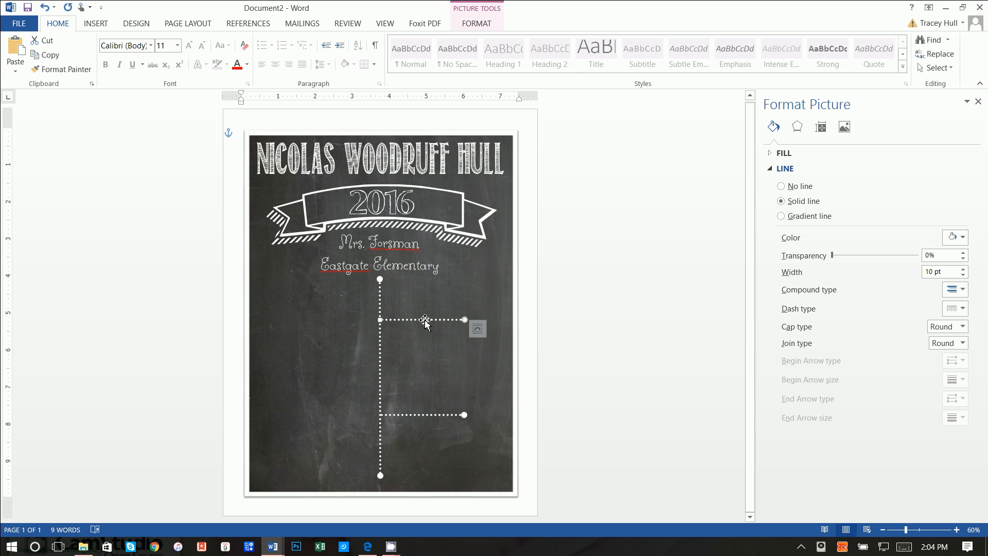
key("ctrl+c")
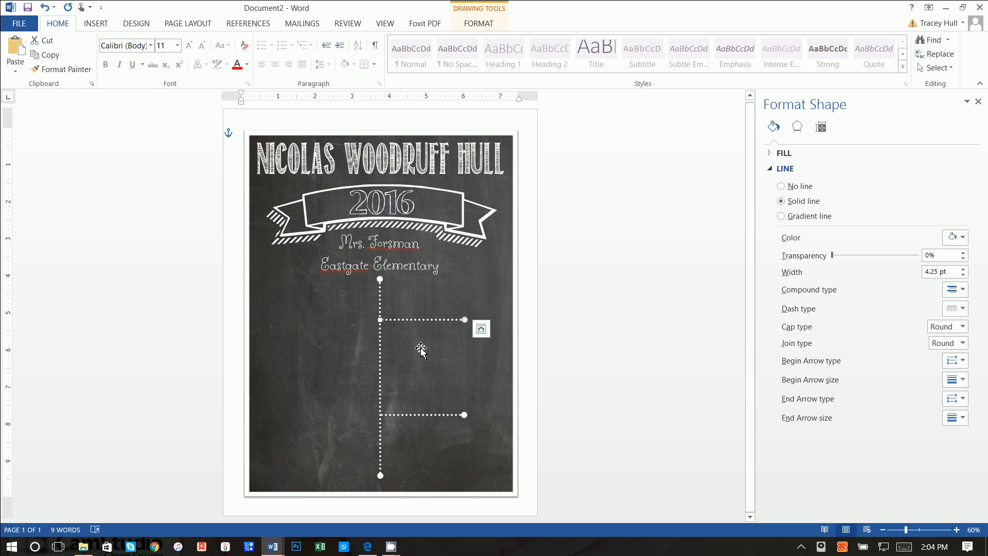
key("ctrl+v")
left_click_drag(469, 324, 326, 338)
left_click(336, 397)
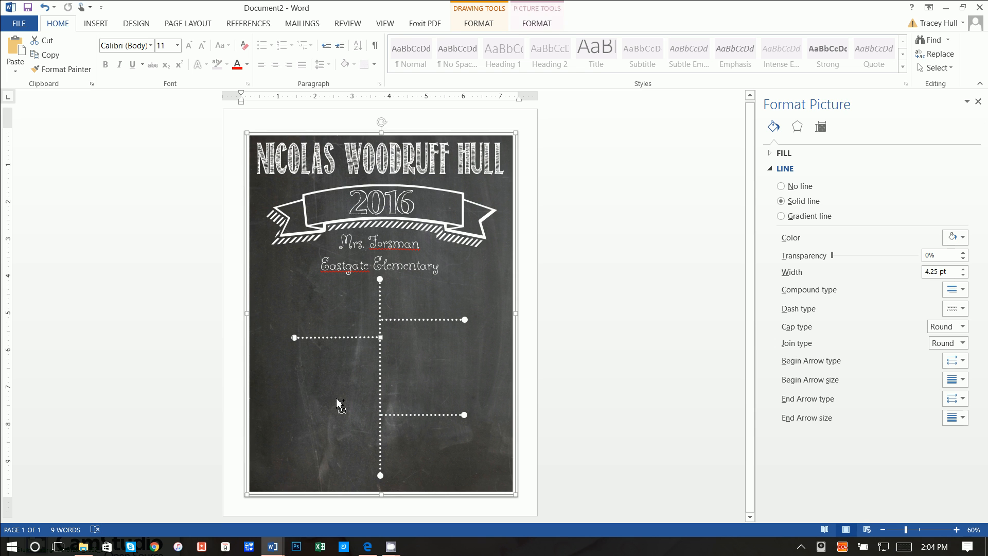
- Paste a second left branch, nudge it onto the timeline, and raise the lower right branch
key("ctrl+v")
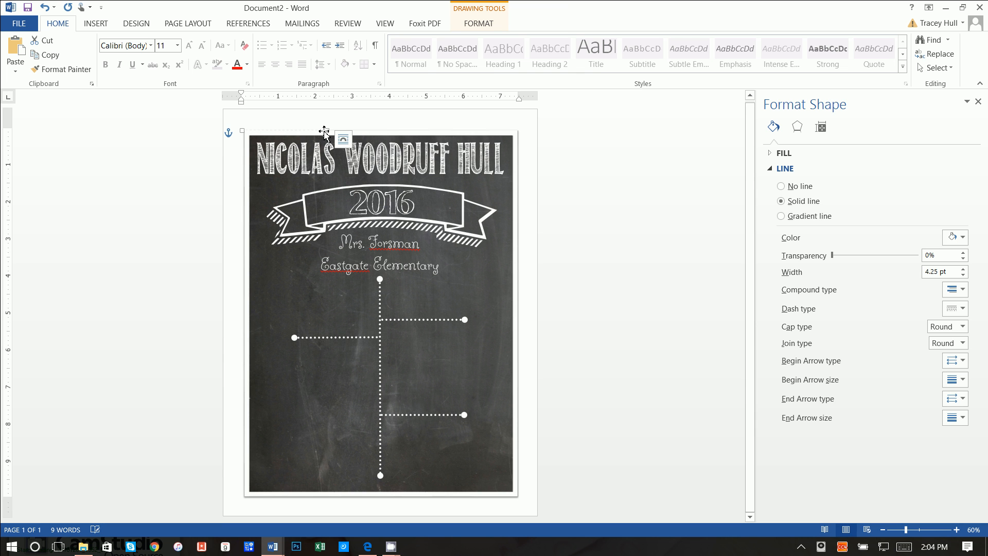
left_click_drag(324, 131, 324, 132)
key("Right")
key("Right")
key("Right")
key("Down")
key("Down")
key("Down")
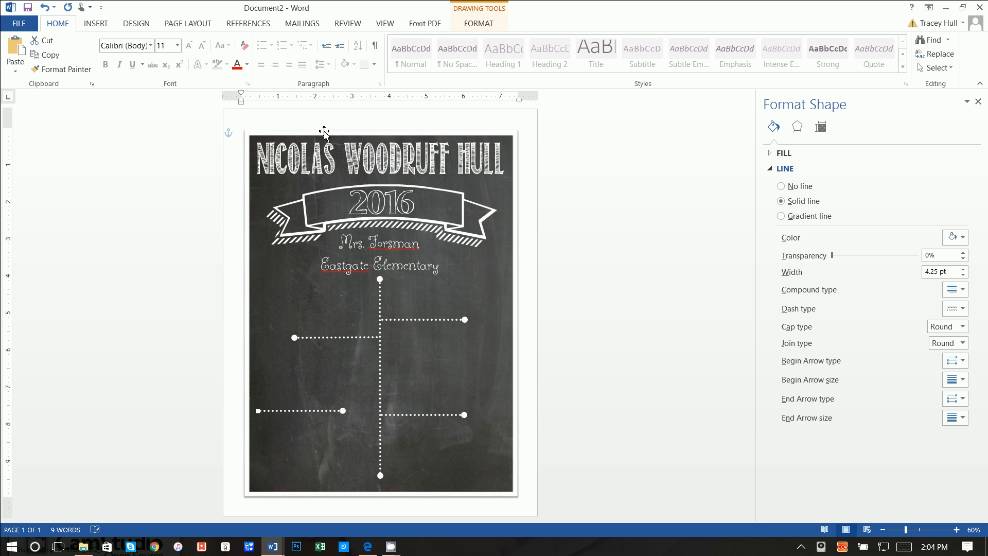
key("Down")
key("Down")
key("Right")
key("Right")
key("Right")
key("Right")
key("Right")
key("Right")
key("Right")
key("Right")
key("Right")
key("Right")
key("ctrl+Right")
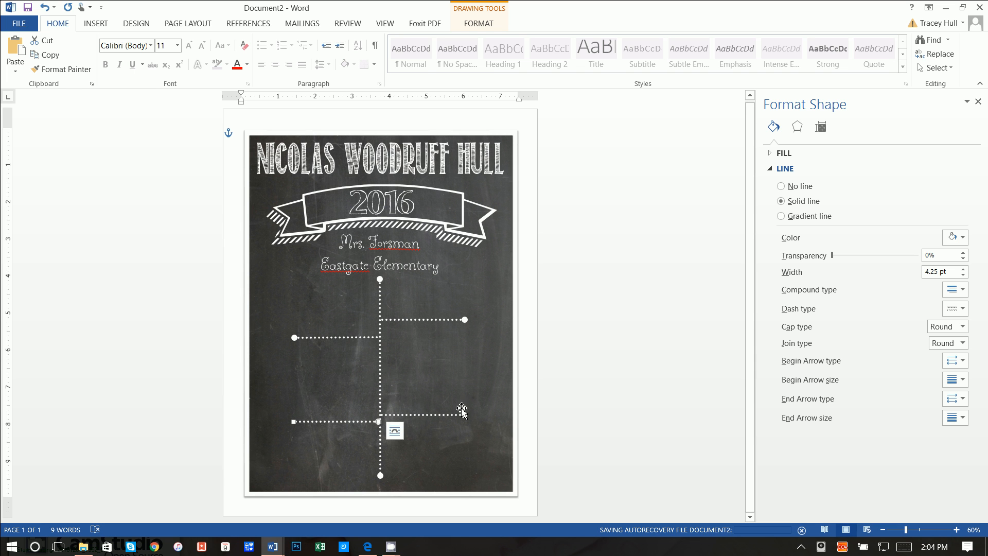
left_click_drag(449, 416, 452, 396)
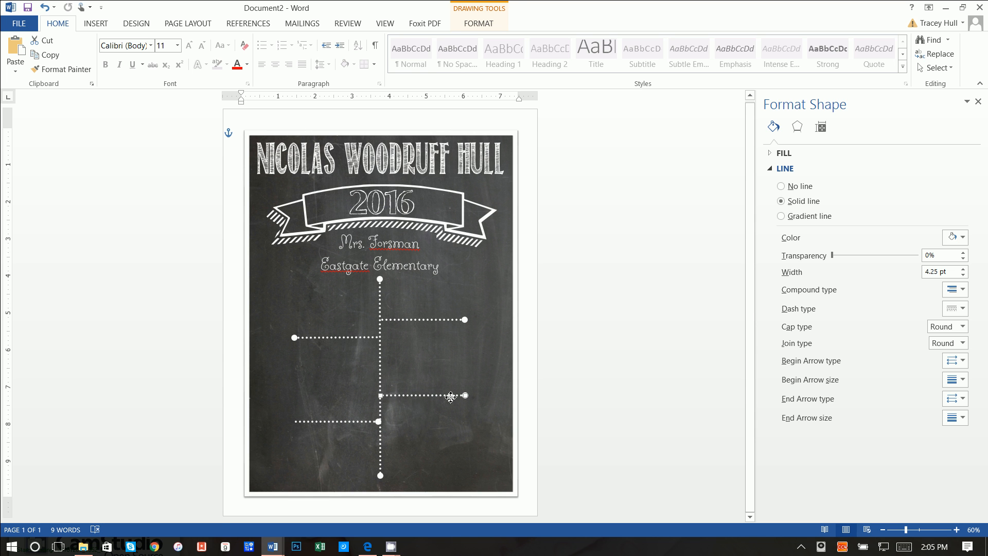
left_click(541, 360)
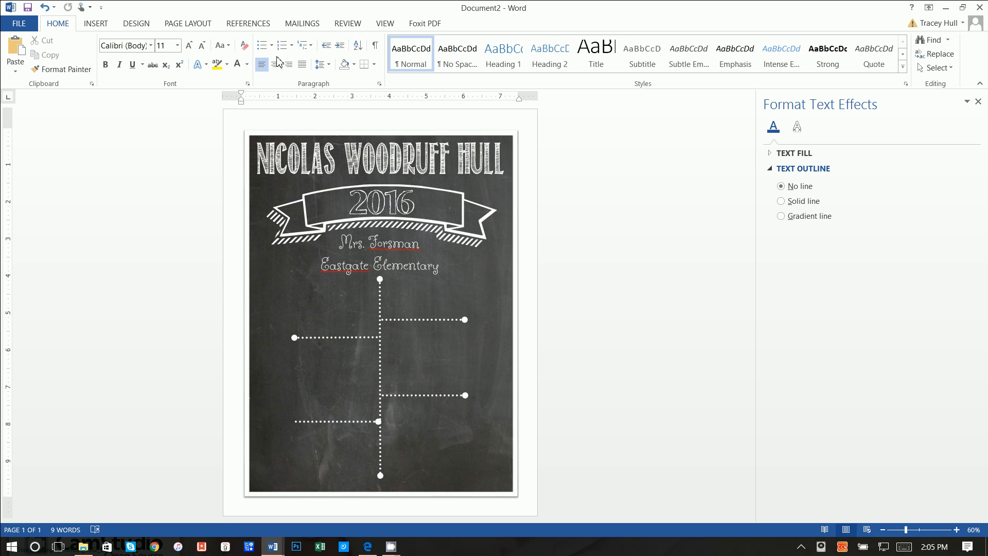
- Draw a text box above the upper right branch
left_click(90, 24)
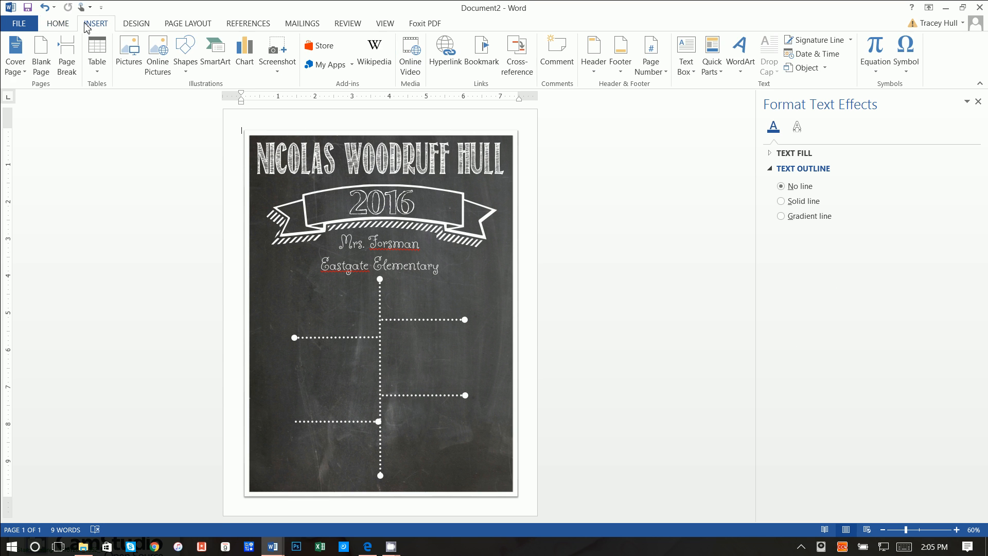
left_click(687, 56)
left_click(715, 345)
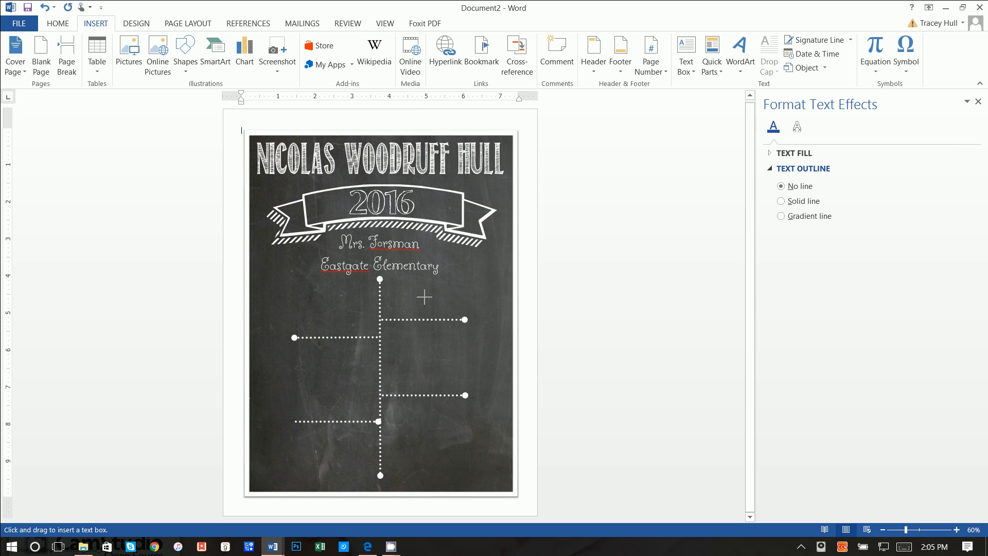
left_click_drag(385, 279, 475, 319)
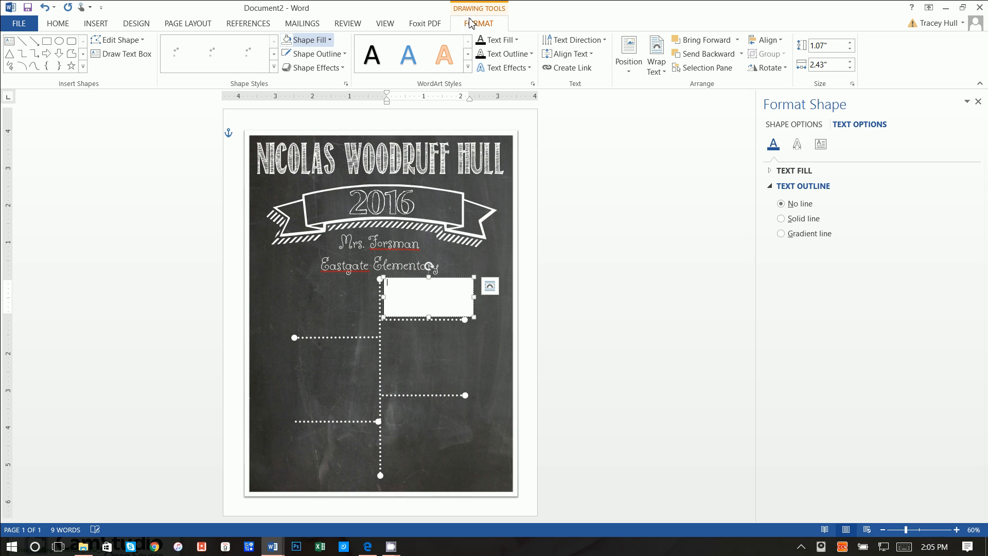
- Give the text box no fill and no outline, and type 'Favorite Sport: Soccer'
left_click(311, 40)
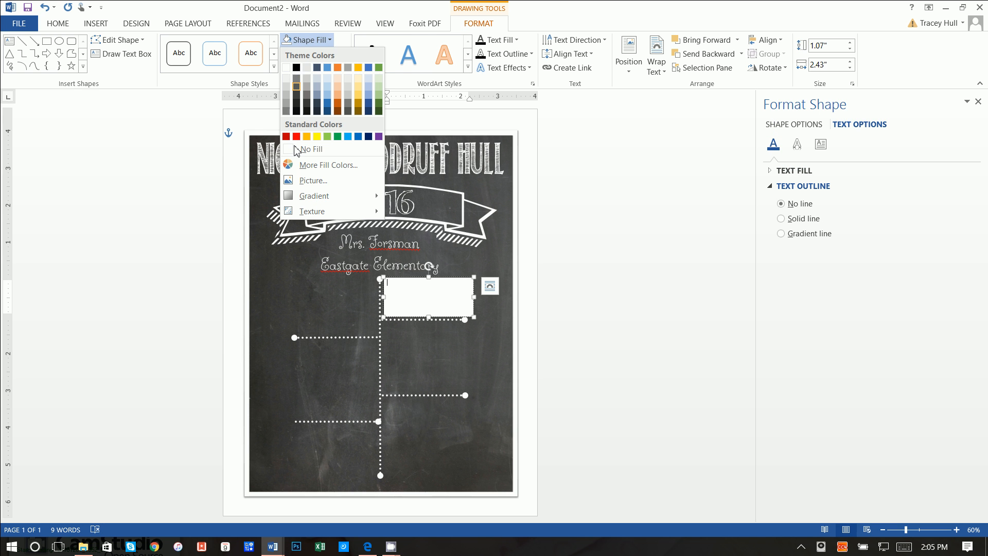
left_click(297, 150)
left_click(311, 54)
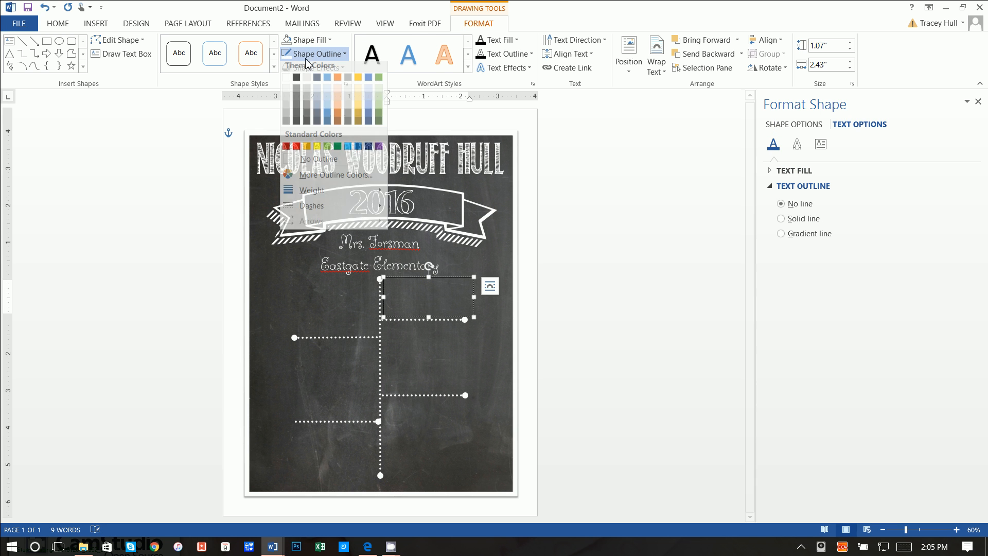
left_click(302, 163)
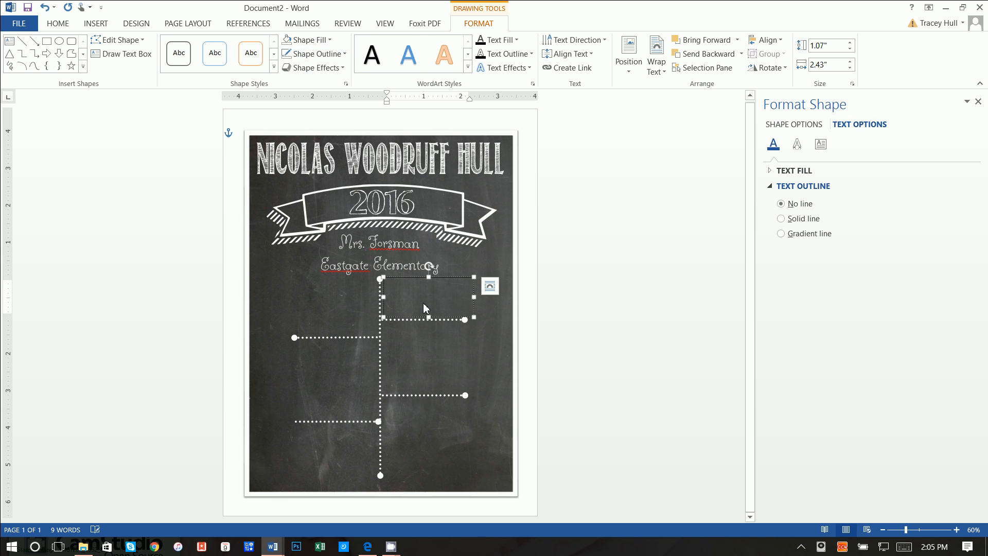
type("Favorite Sport:")
left_click_drag(379, 280, 407, 313)
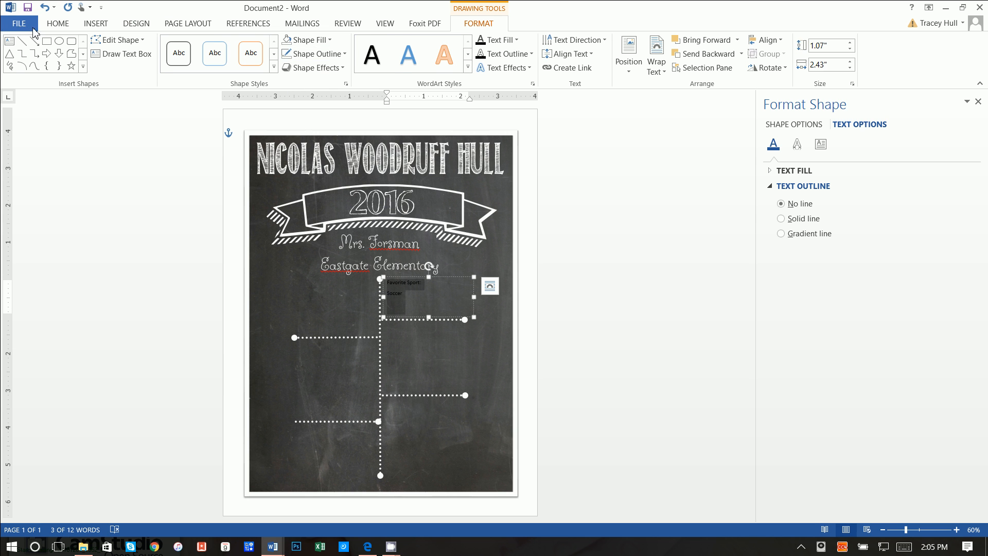
- Set the text's paragraph spacing to 0 pt after with single line spacing
left_click(57, 24)
left_click(320, 64)
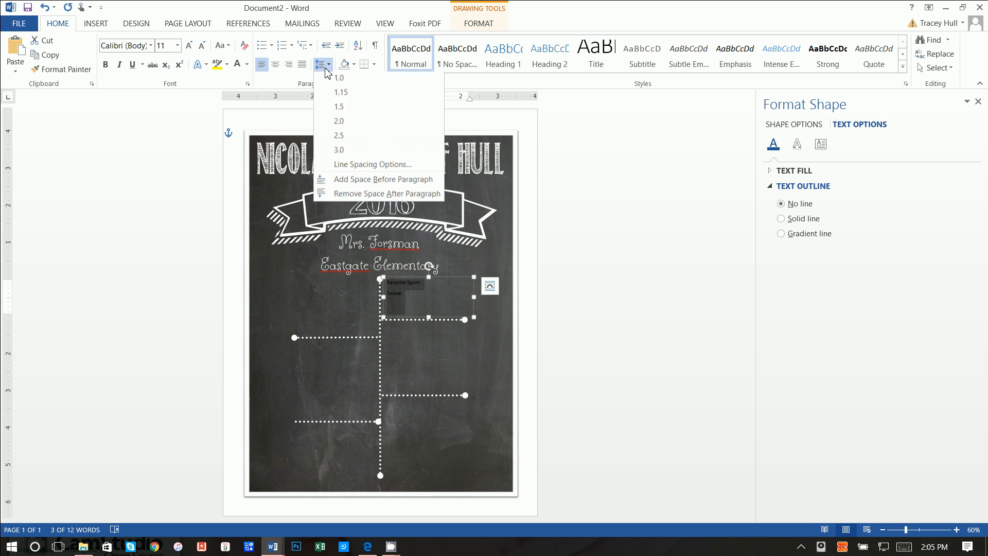
left_click(359, 167)
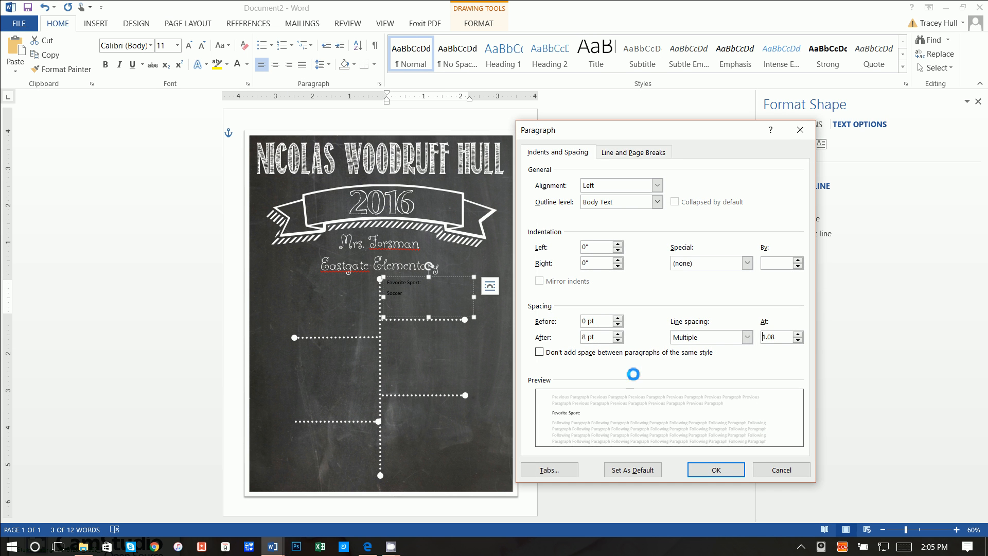
left_click(618, 341)
left_click(747, 337)
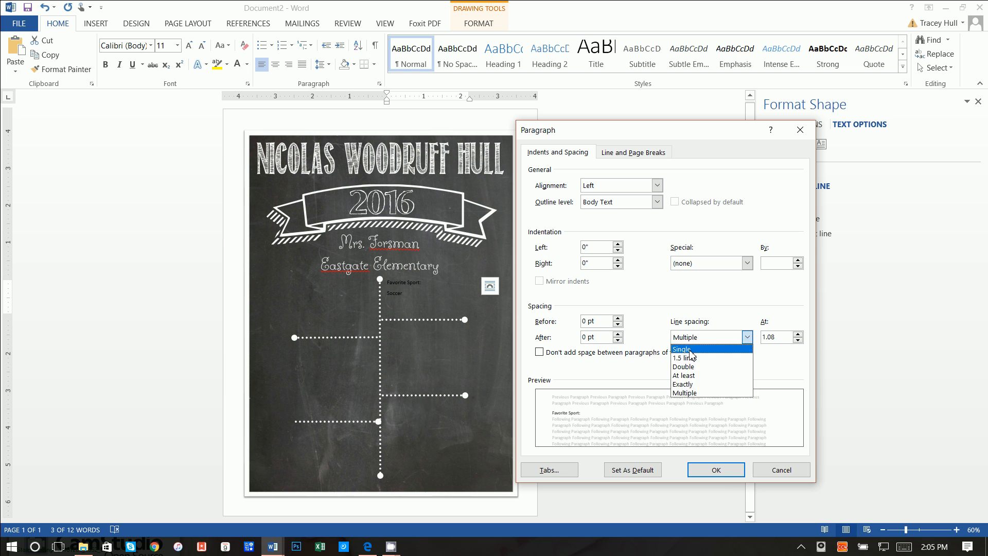
left_click(685, 346)
left_click(718, 468)
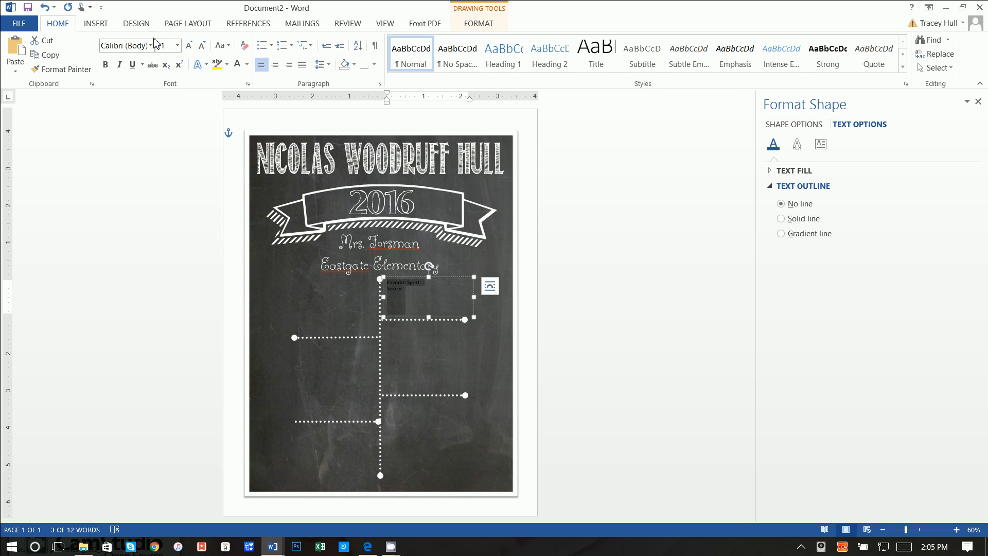
- Apply the DJB Monkey font, white font colour and centre alignment to the text
left_click(152, 46)
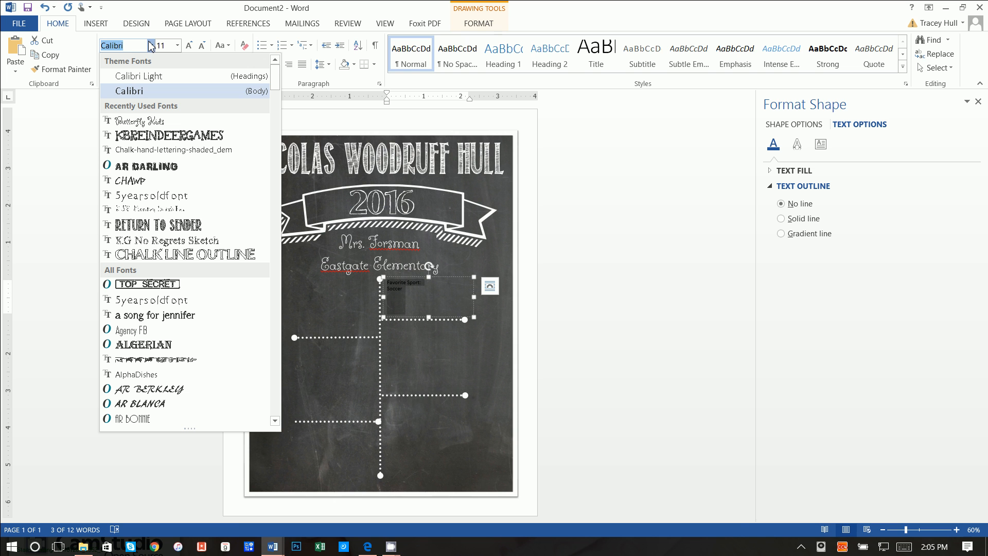
left_click(132, 48)
key("BackSpace")
type("DJB Monkey S")
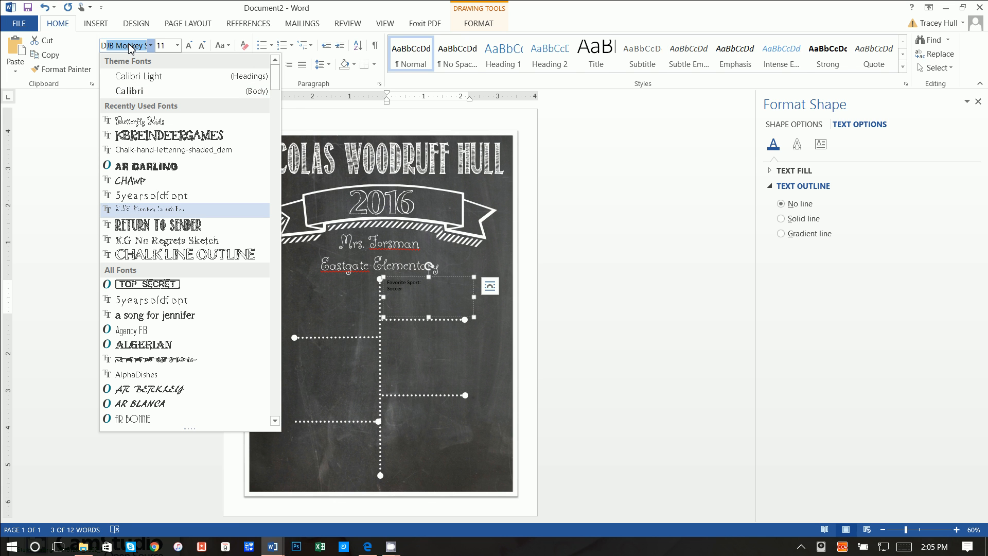
key("Return")
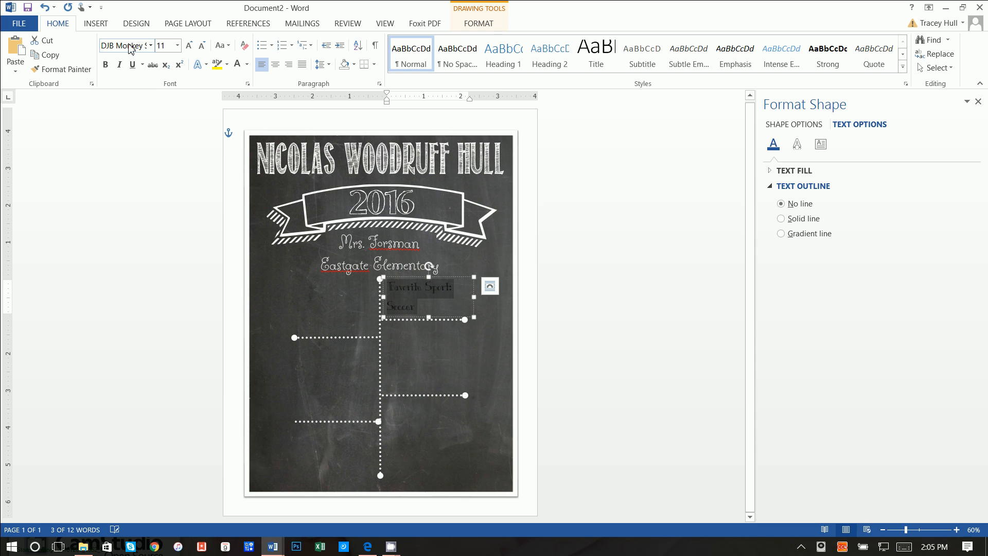
left_click(247, 64)
left_click(236, 107)
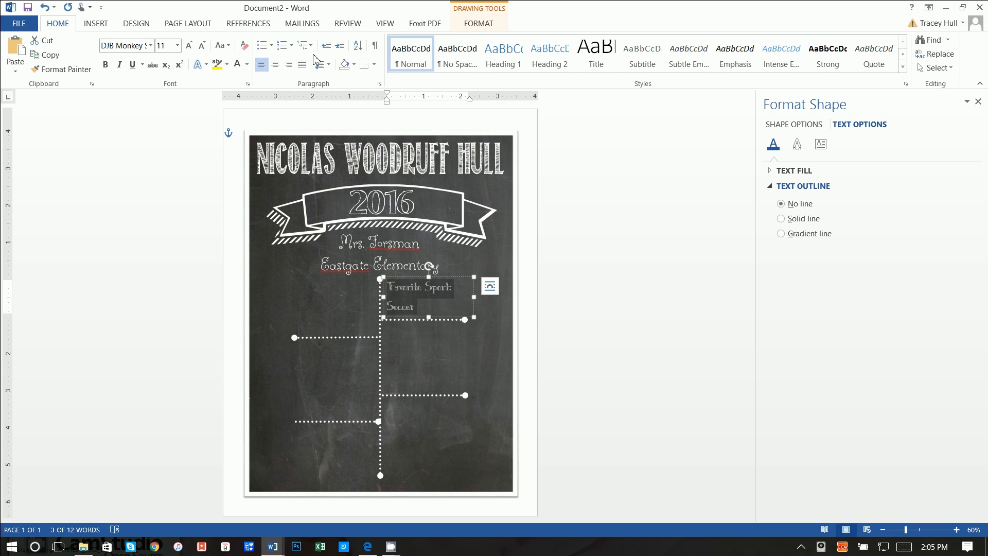
left_click(276, 64)
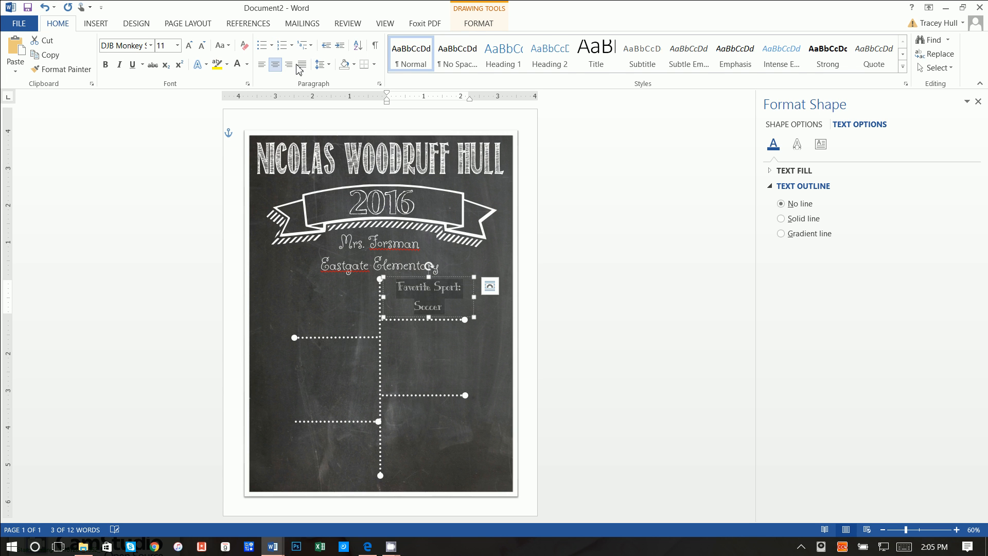
left_click(478, 23)
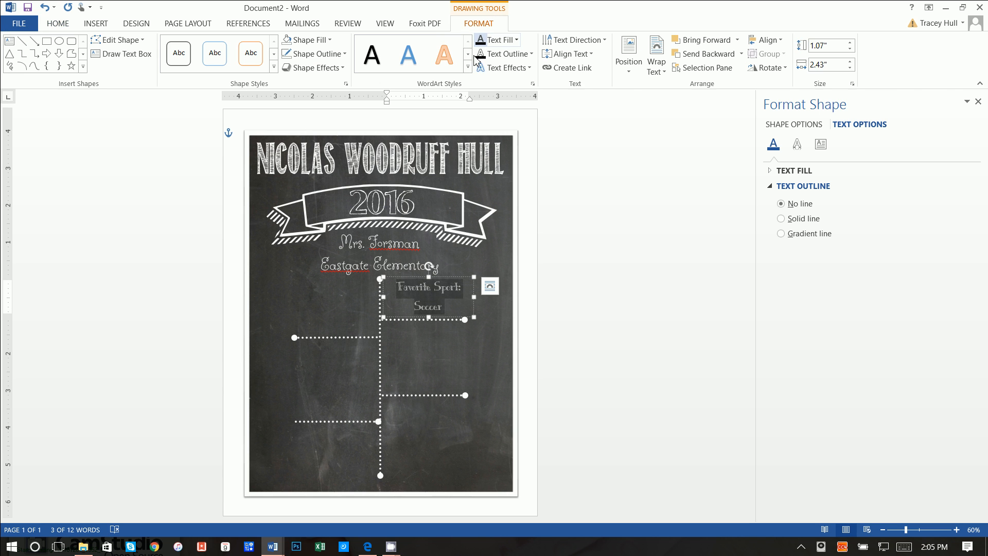
- Apply the first warp transform text effect and widen the text box slightly
left_click(505, 67)
mouse_move(520, 229)
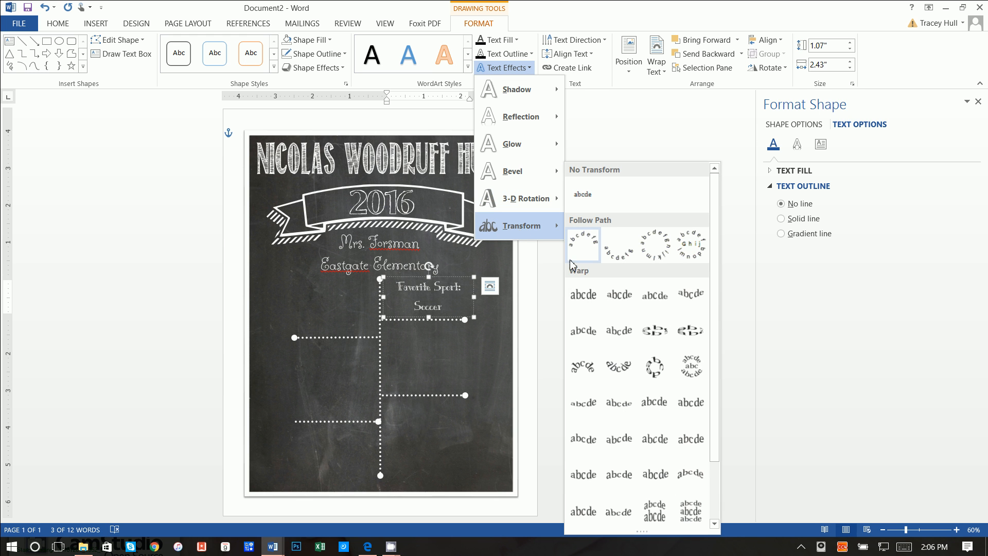
left_click(584, 295)
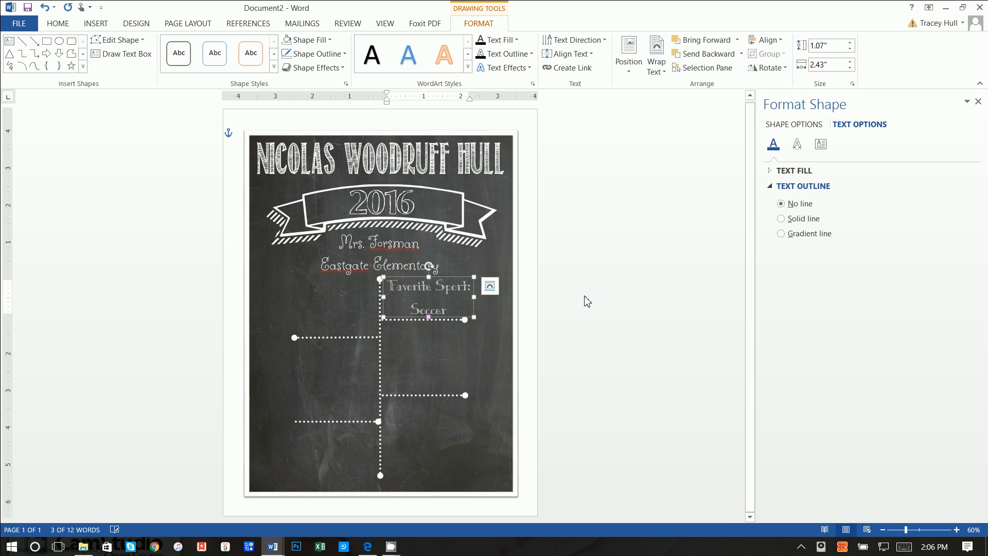
left_click_drag(477, 295, 479, 321)
- Undo an accidental chalkboard move, then lengthen both right-hand dotted branches rightward
left_click(464, 321)
key("Left")
key("Left")
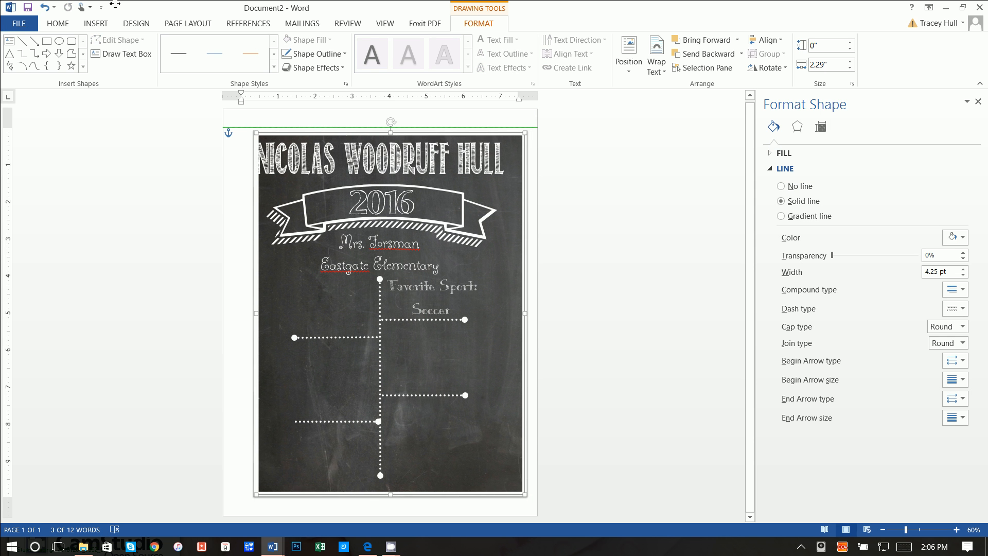
left_click(44, 7)
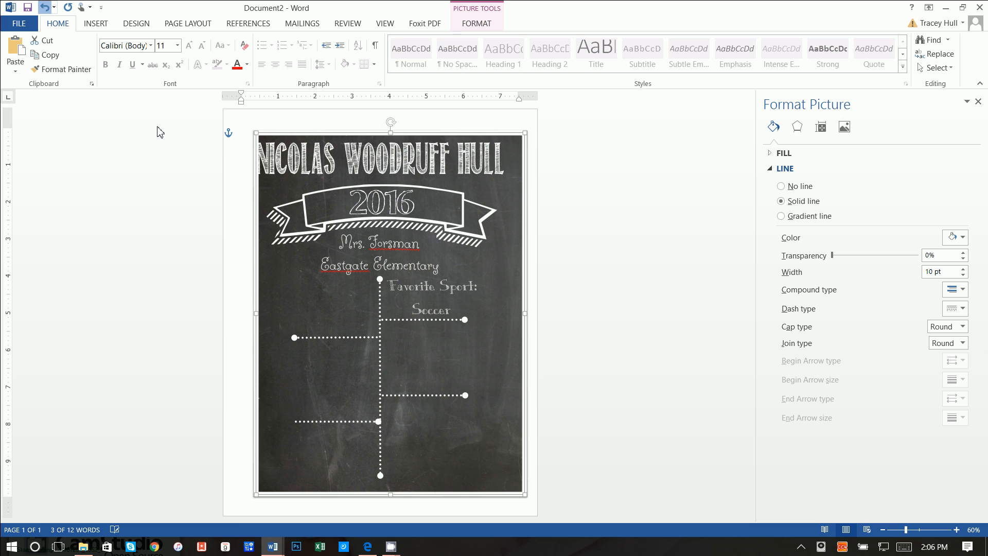
key("ctrl+z")
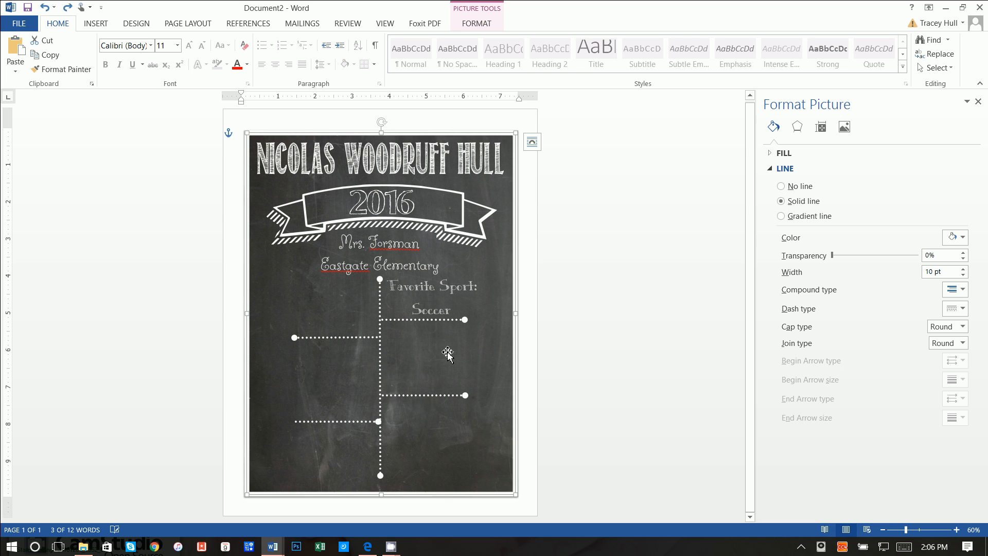
left_click(464, 320)
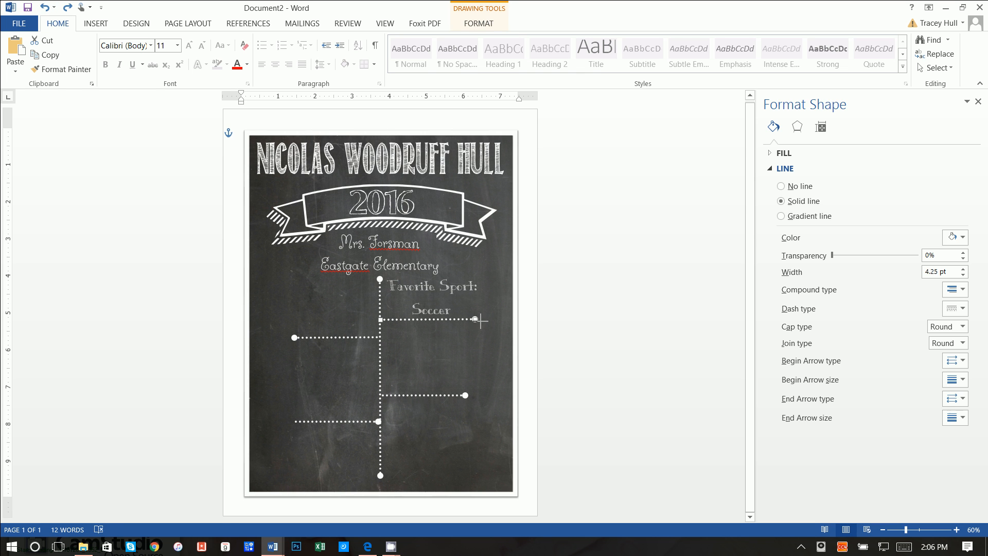
left_click_drag(464, 319, 490, 320)
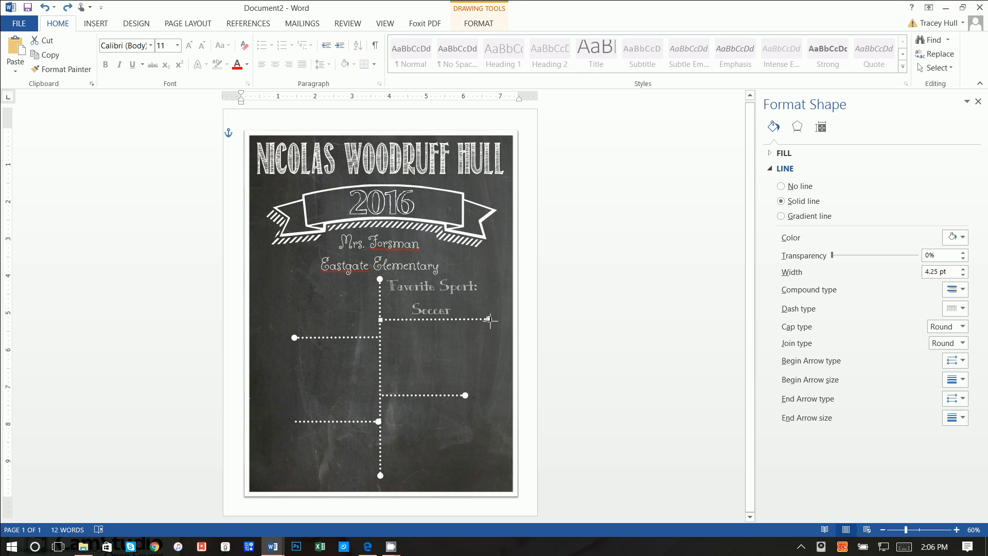
left_click(465, 397)
left_click(463, 397)
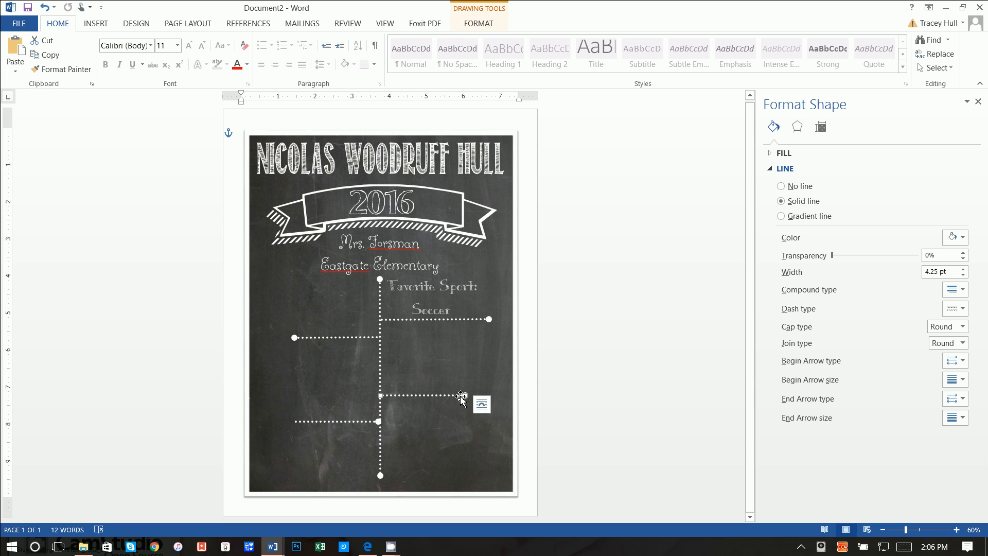
left_click_drag(467, 395, 486, 396)
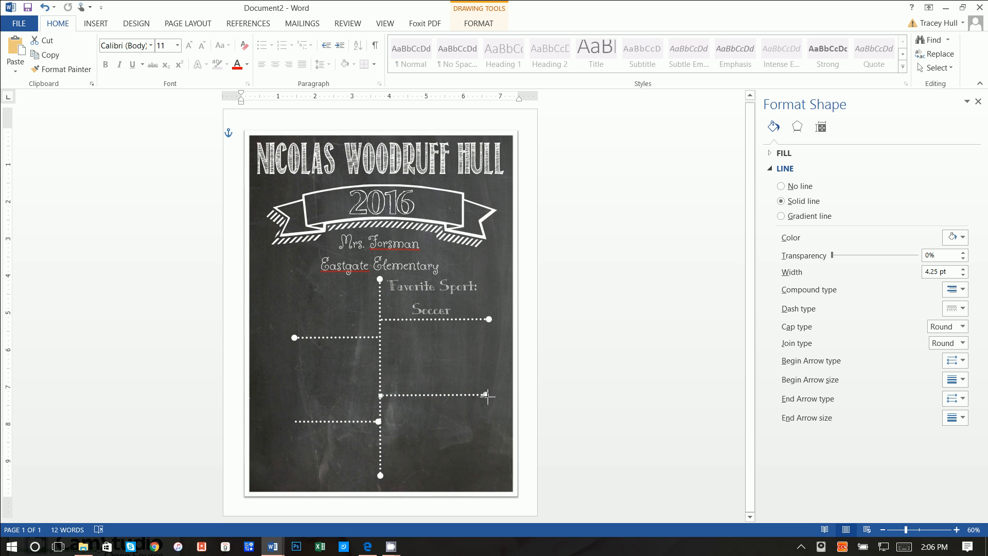
left_click(433, 301)
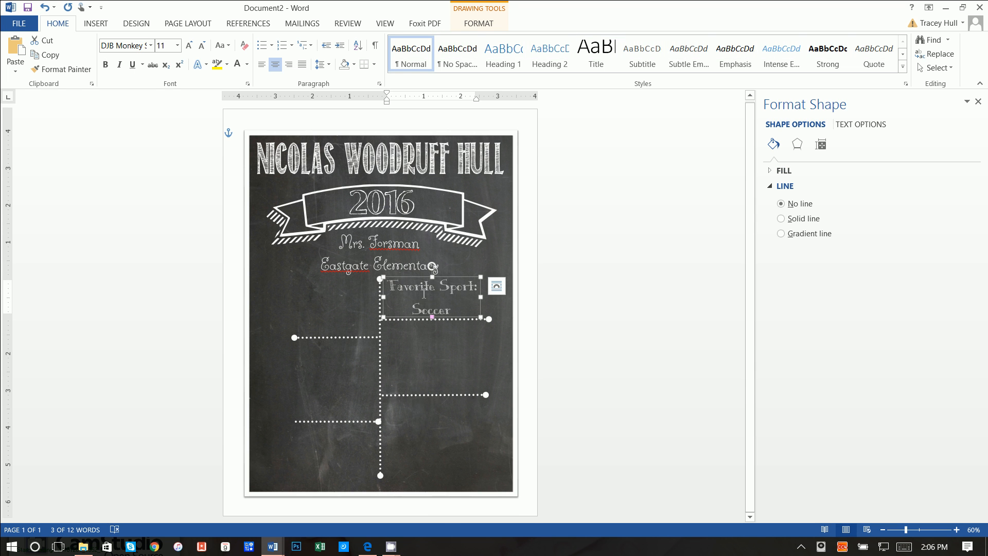
- Copy and paste the Favorite Sport text box
right_click(422, 287)
key("Escape")
left_click(417, 365)
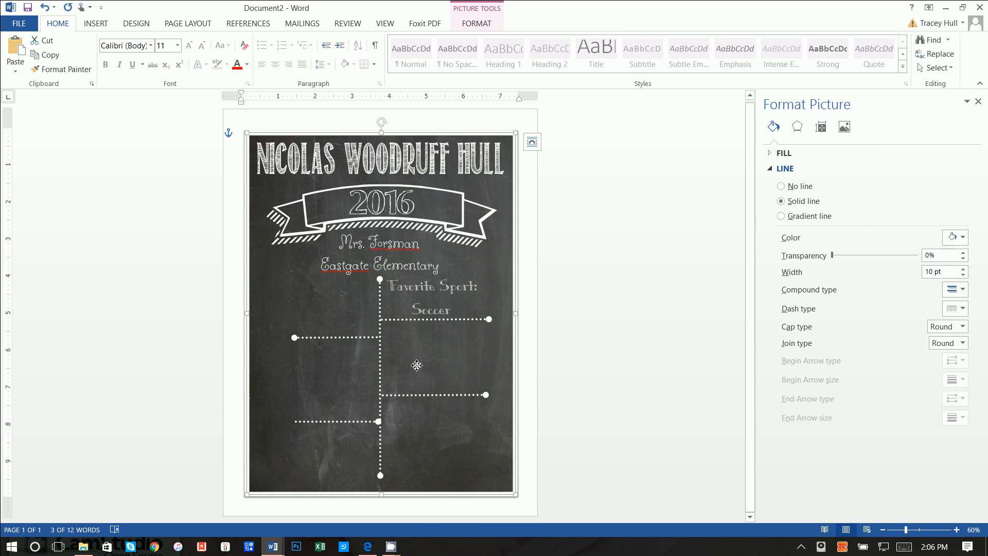
right_click(417, 365)
key("Escape")
key("ctrl+v")
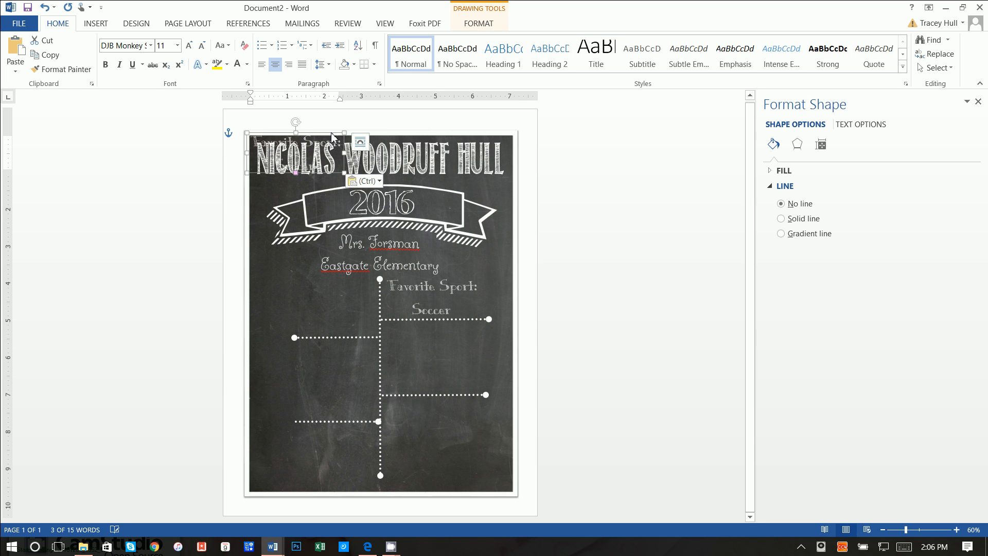
- Position the copy between the right branches, enlarge it, and type 'When I grow up I want to be'
key("Down")
key("Down")
key("Down")
key("Down")
key("Down")
key("Down")
key("Down")
key("Down")
key("Down")
key("Down")
key("Down")
key("Down")
key("Down")
key("Down")
key("Down")
key("Down")
key("Down")
key("Down")
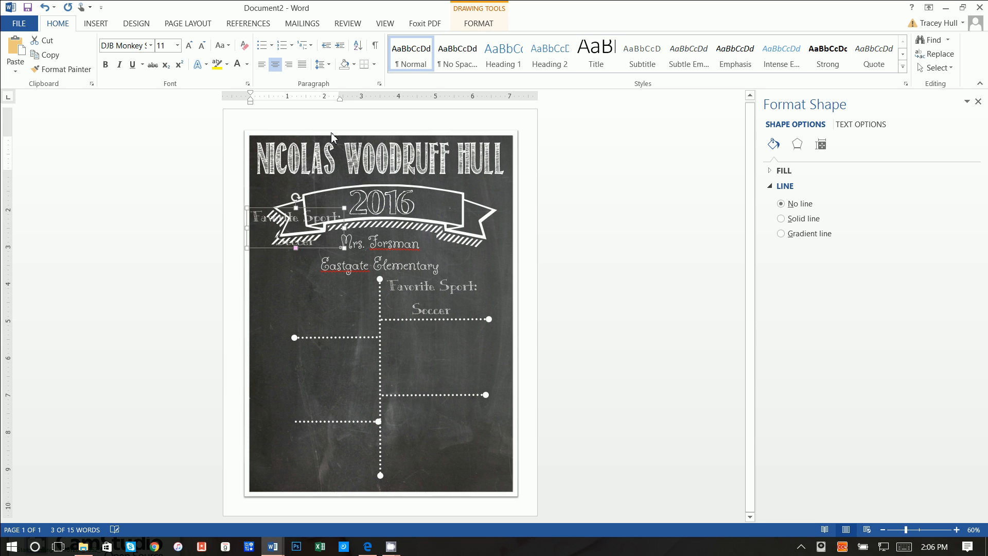
key("Down")
key("Down")
key("Down")
key("Down")
key("Down")
key("Down")
key("Down")
key("Down")
key("Down")
key("Down")
key("Down")
key("Down")
key("Down")
key("Down")
key("Down")
key("Down")
key("Down")
key("Down")
key("Down")
key("Right")
key("Right")
key("Right")
key("Right")
key("Right")
key("Right")
key("Right")
key("Right")
key("Right")
key("Right")
key("Right")
key("Right")
key("Right")
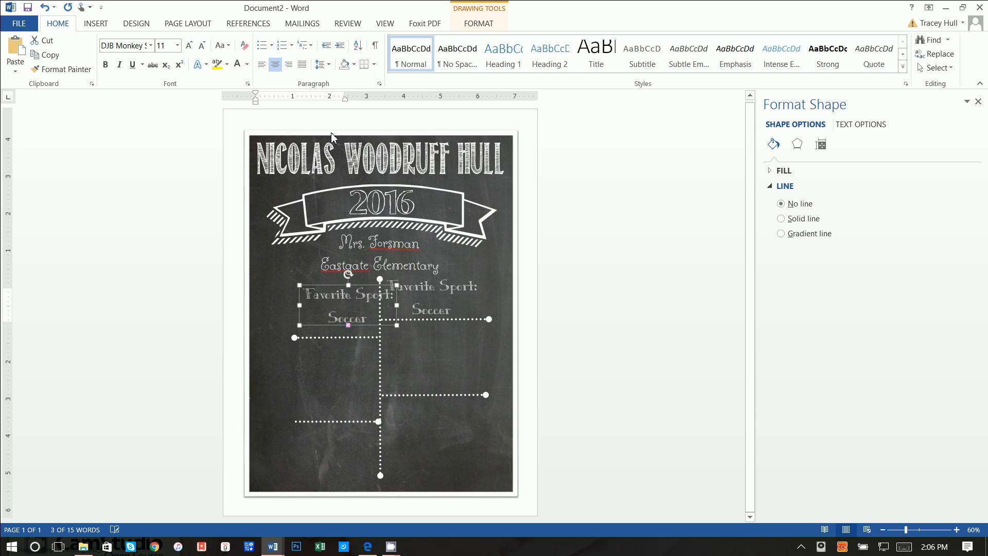
key("Right")
key("Right")
key("Right")
key("Right")
key("Right")
key("Right")
key("Right")
key("Right")
key("Right")
key("Right")
key("Right")
key("Right")
key("Right")
key("Right")
key("Right")
key("Right")
key("Right")
key("Down")
key("Down")
key("Down")
key("Down")
key("Down")
key("Down")
key("Down")
key("Down")
key("Down")
key("Down")
key("Down")
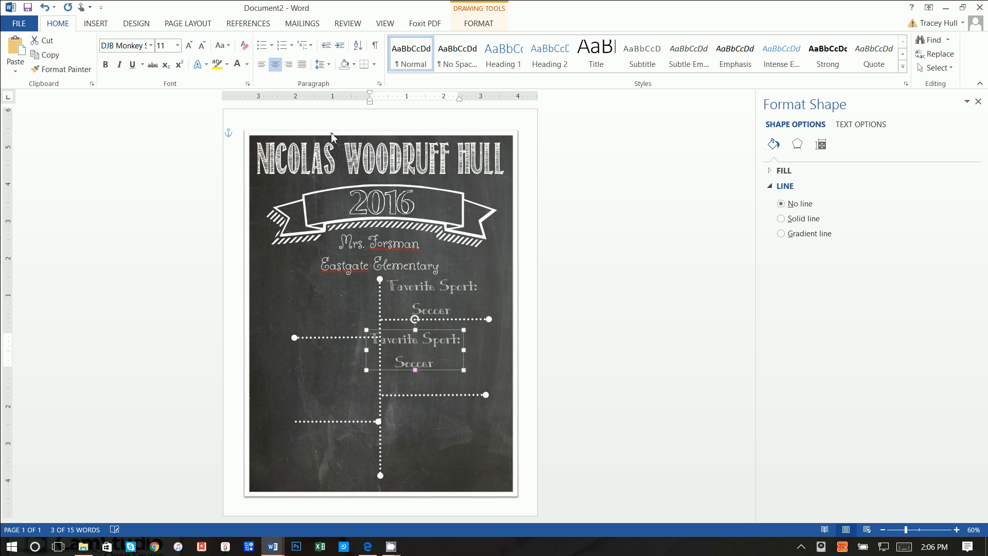
key("Right")
key("Right")
key("Right")
key("Right")
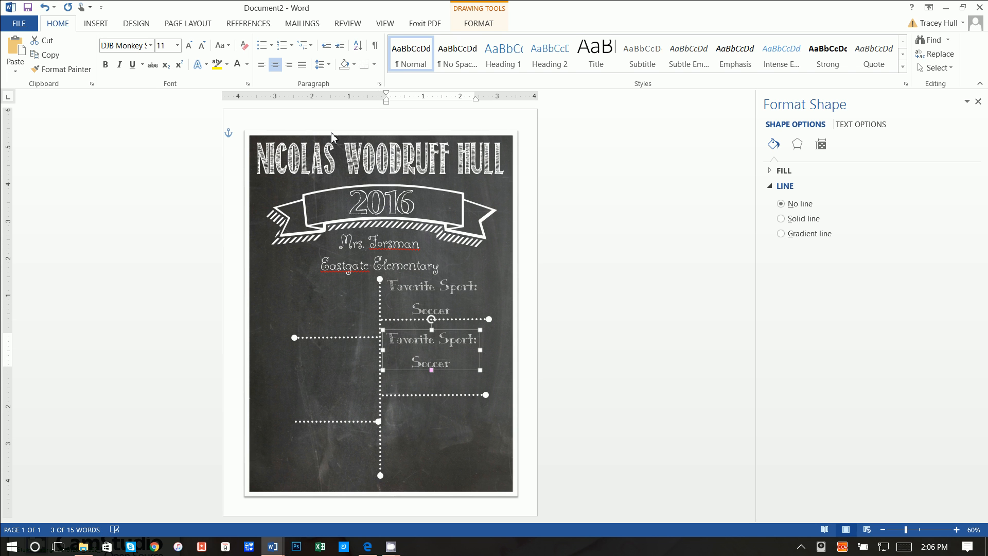
key("Right")
key("Right")
key("Right")
key("Up")
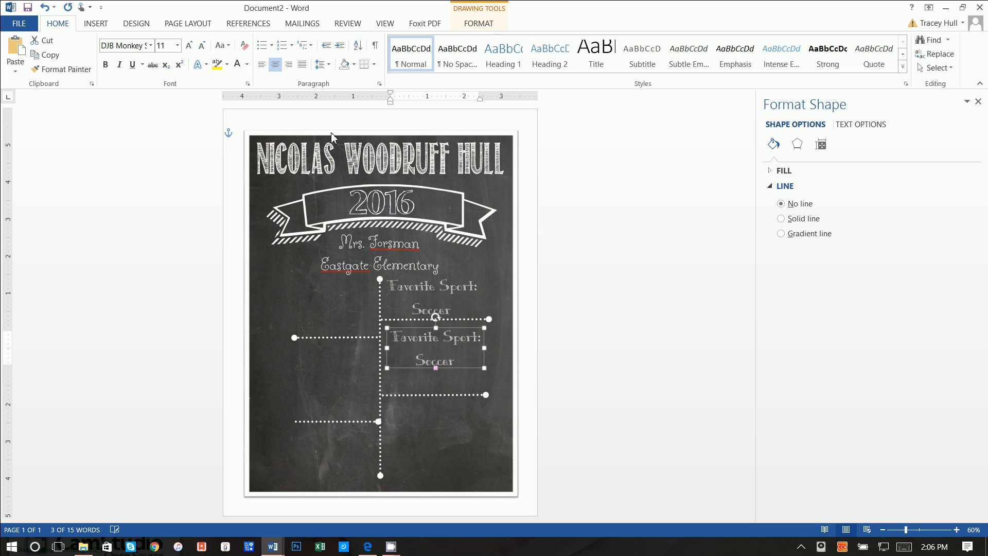
key("Up")
key("Up")
key("Left")
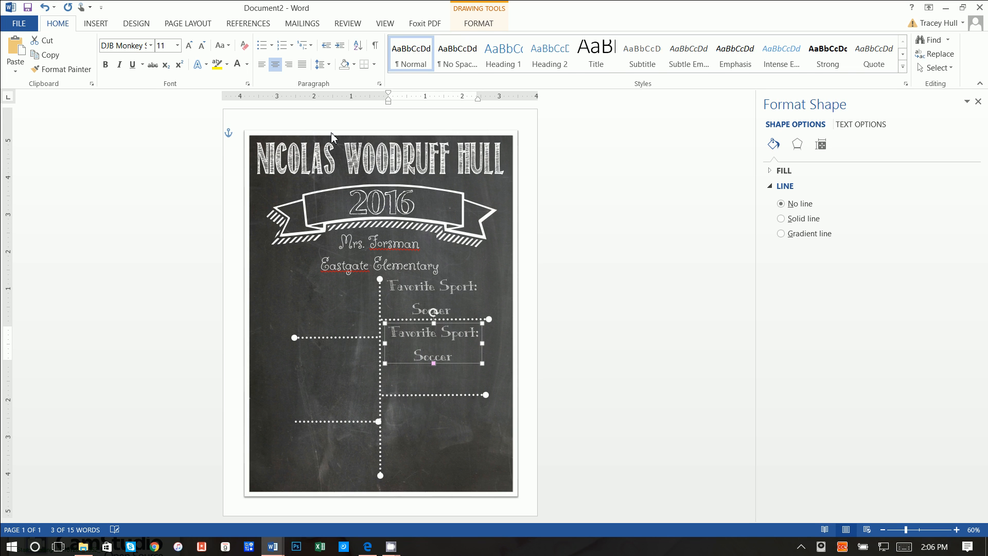
key("Left")
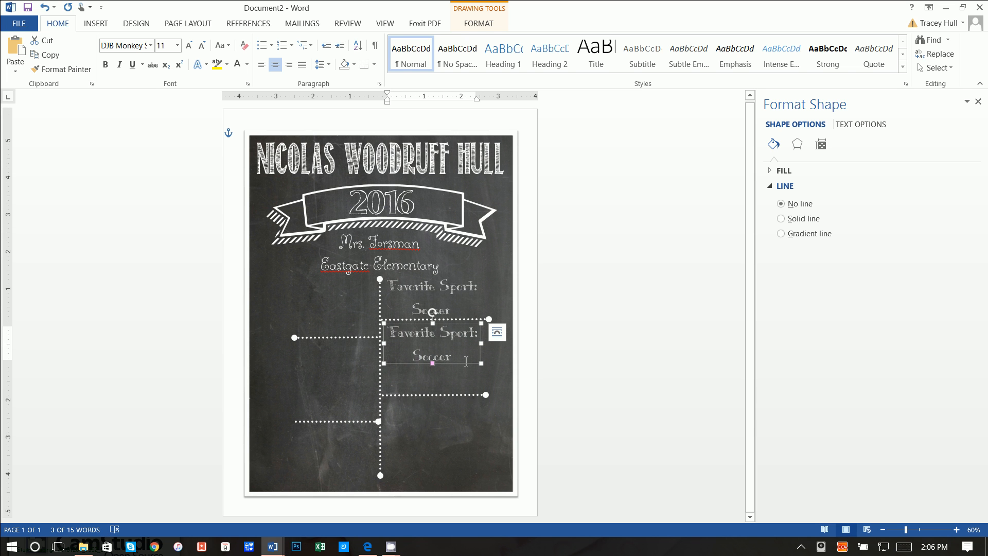
left_click_drag(479, 365, 384, 320)
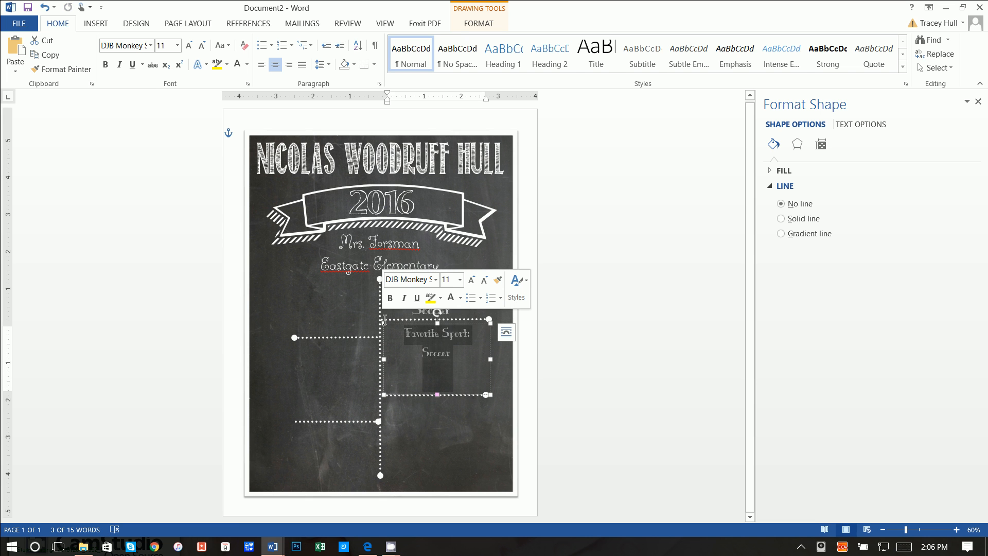
type("When I grow")
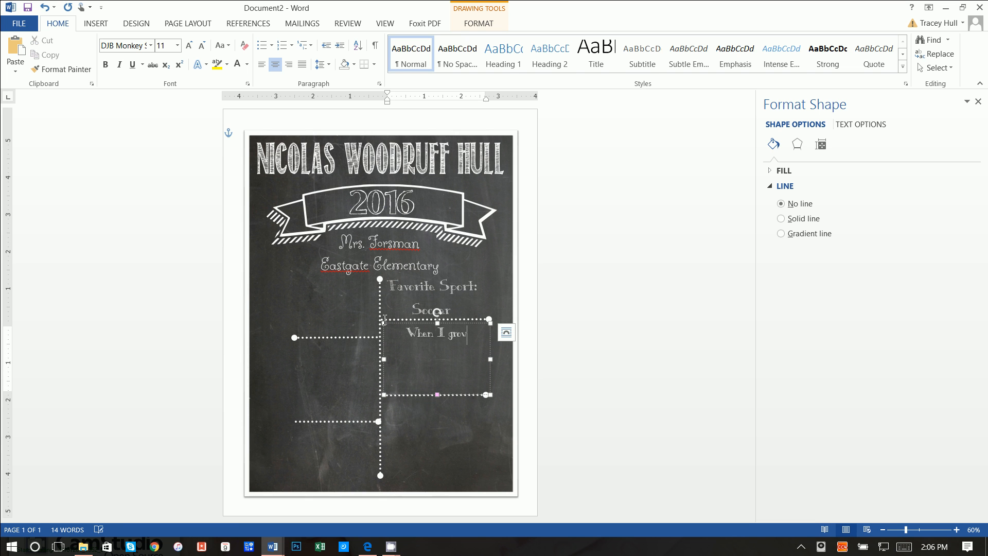
type(" up I wantto b")
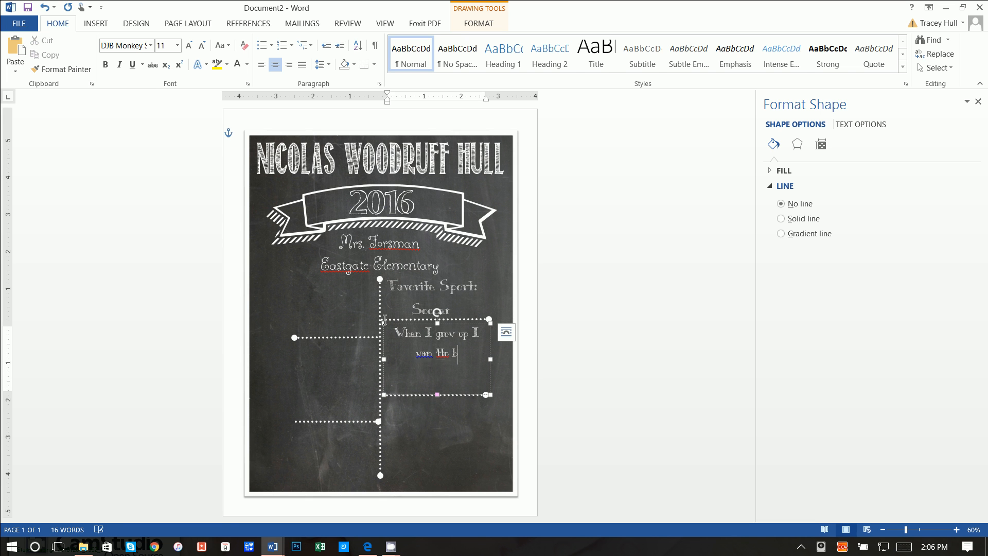
type("e")
- Finish the text as 'When I grow up I want to be: In an office like Daddy' in CHAWP font
key("BackSpace")
key("BackSpace")
key("BackSpace")
type("to be: In an office like D")
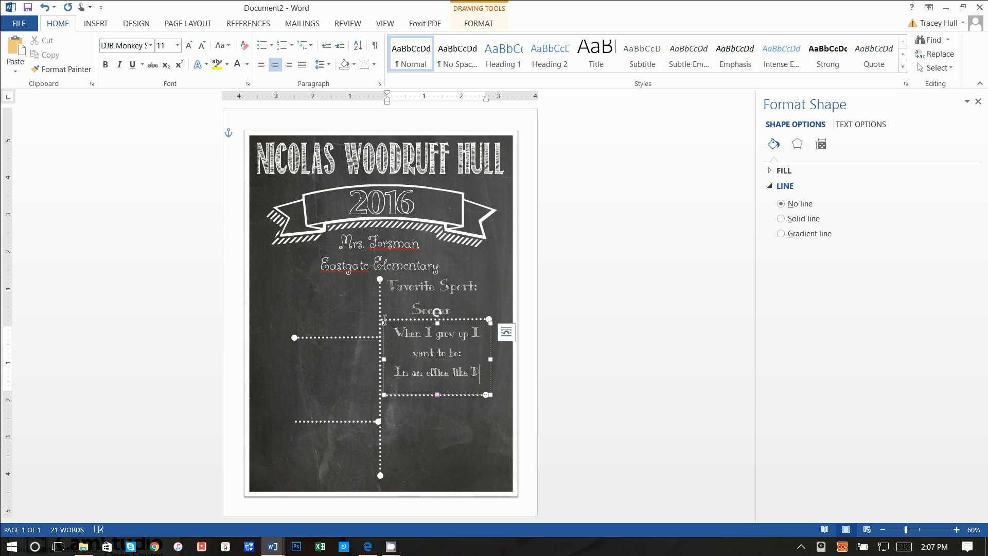
type("addy")
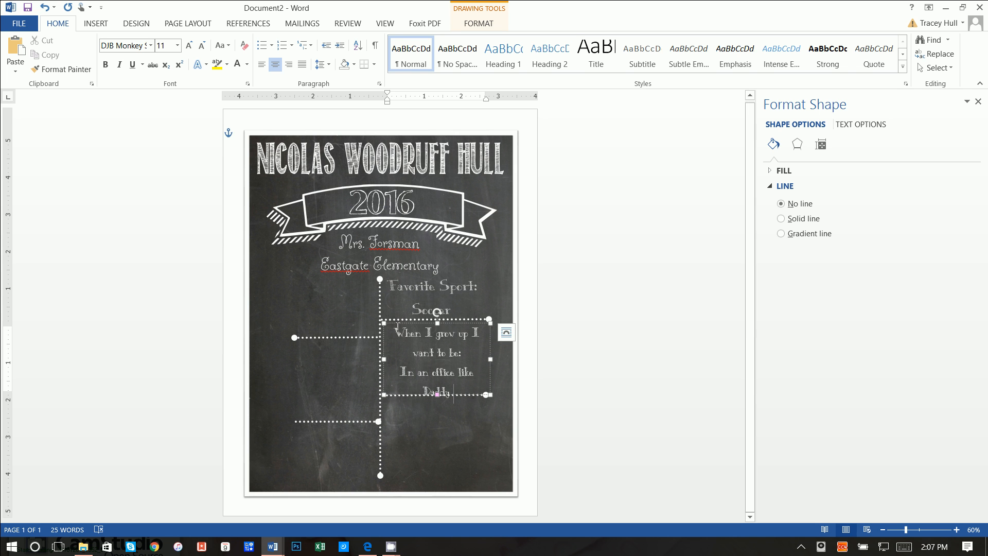
left_click_drag(396, 326, 453, 394)
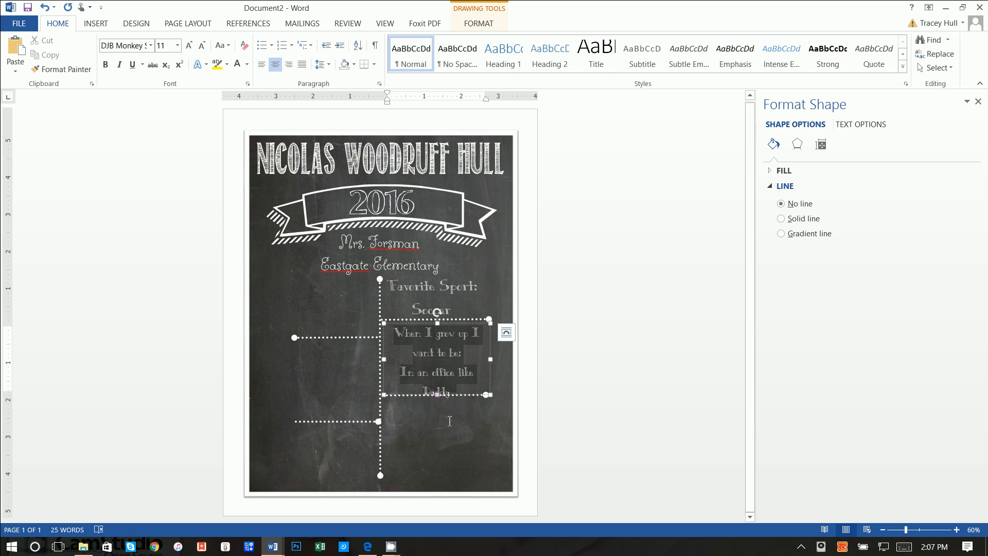
left_click(151, 45)
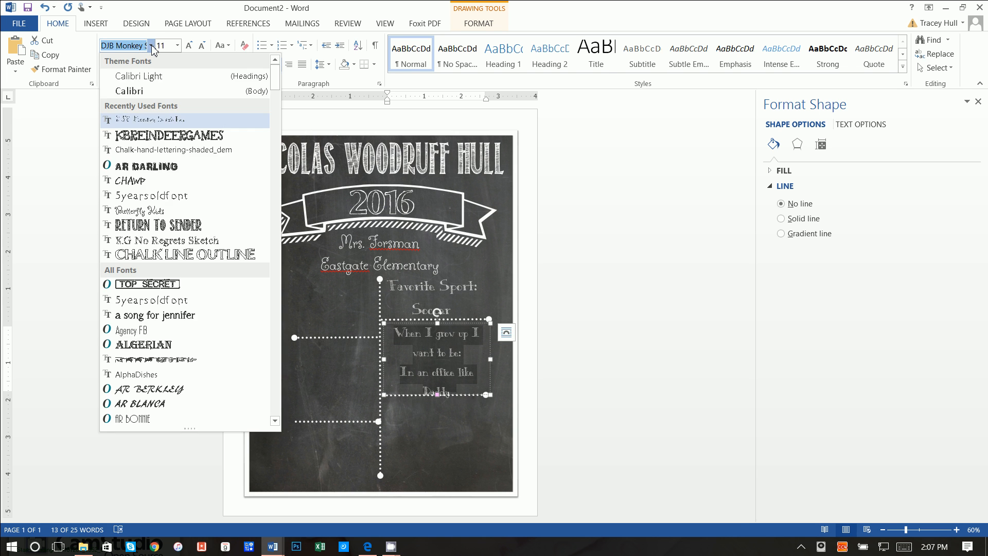
left_click(150, 181)
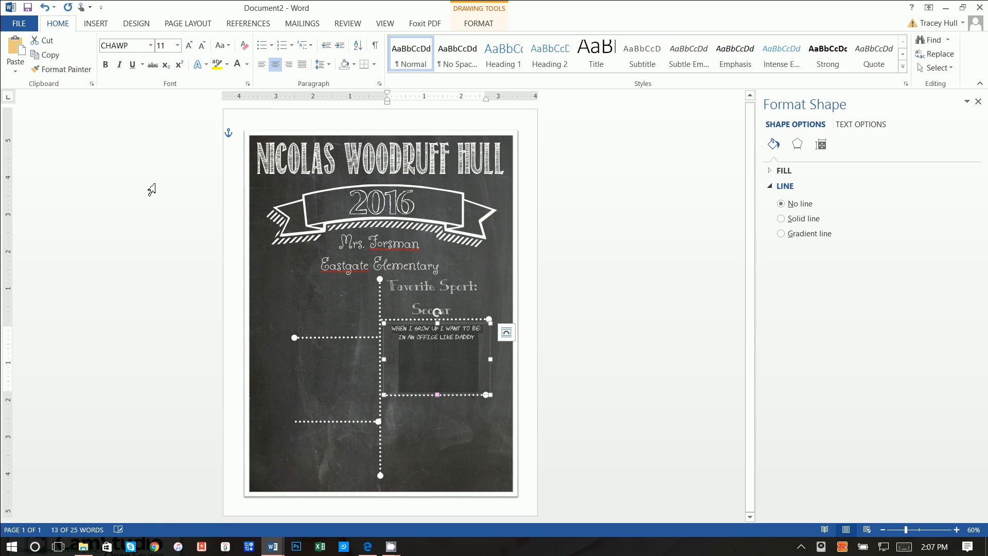
- Enlarge all the box's text to 22 pt
left_click(550, 352)
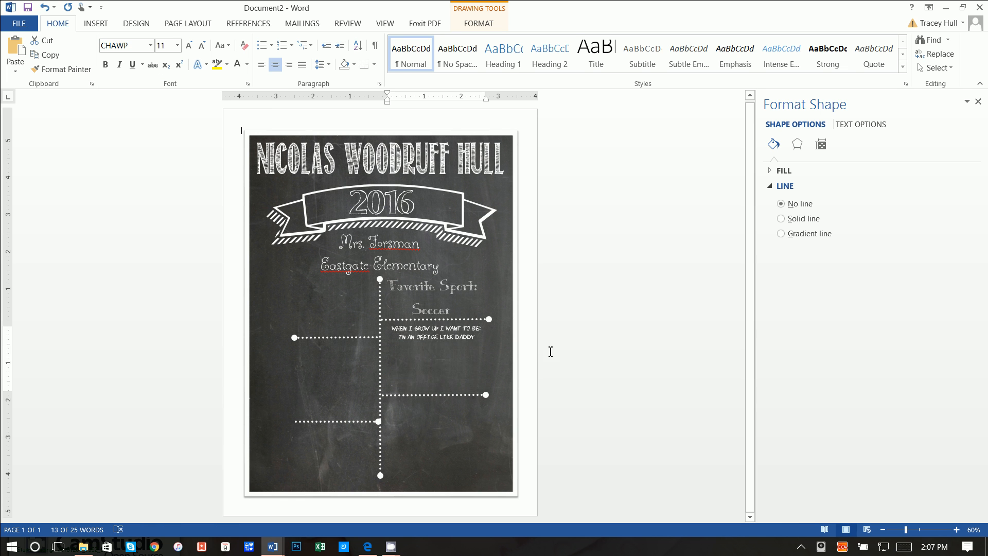
left_click(469, 359)
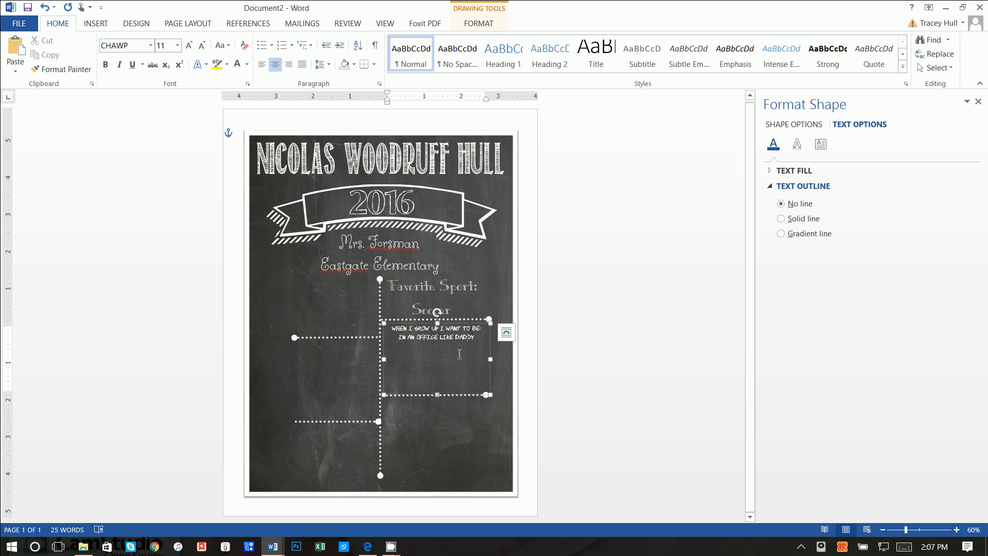
left_click(456, 324)
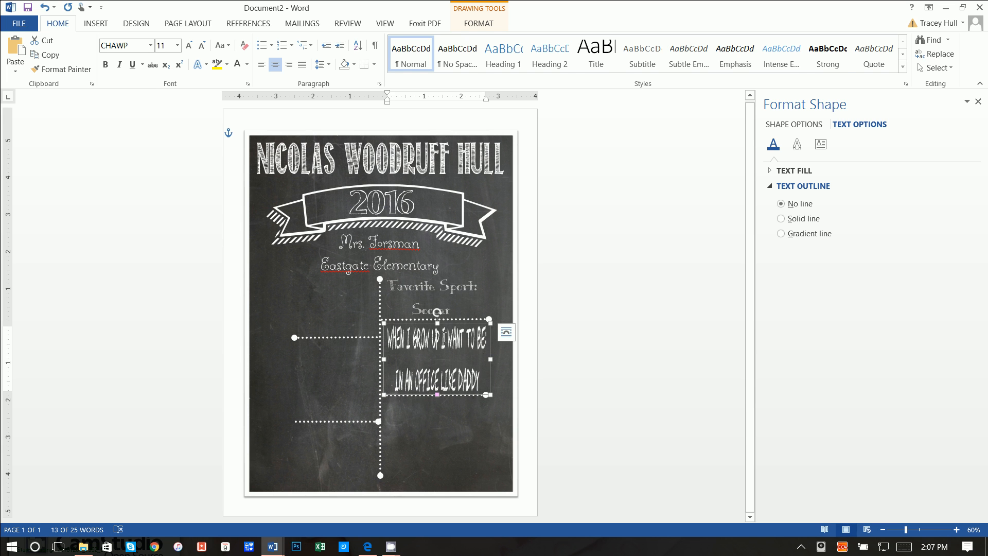
left_click(447, 332)
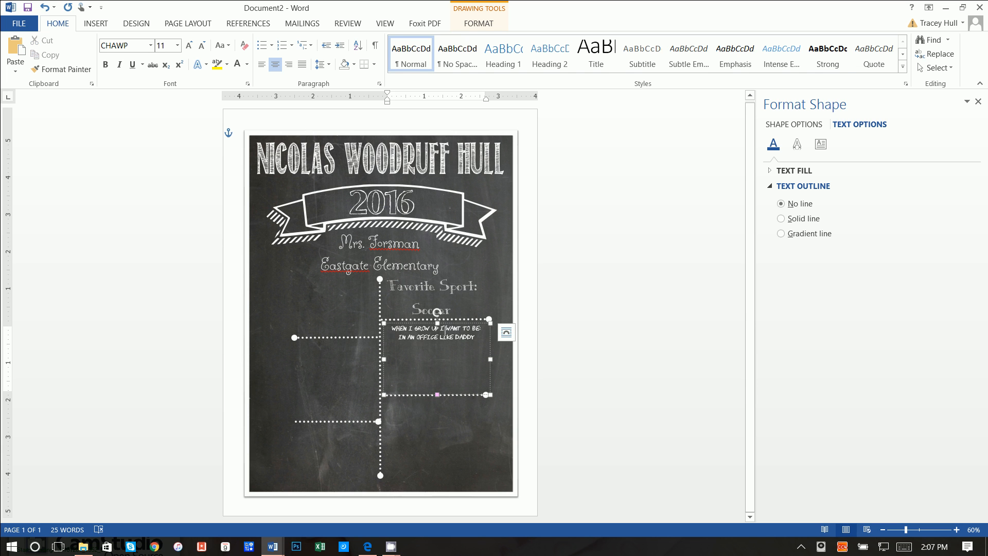
triple_click(474, 341)
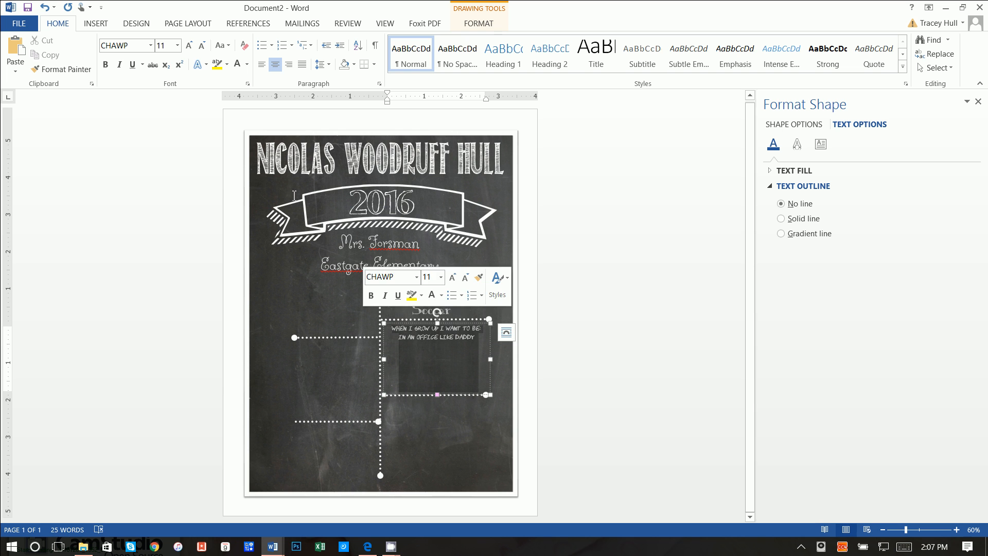
left_click(177, 45)
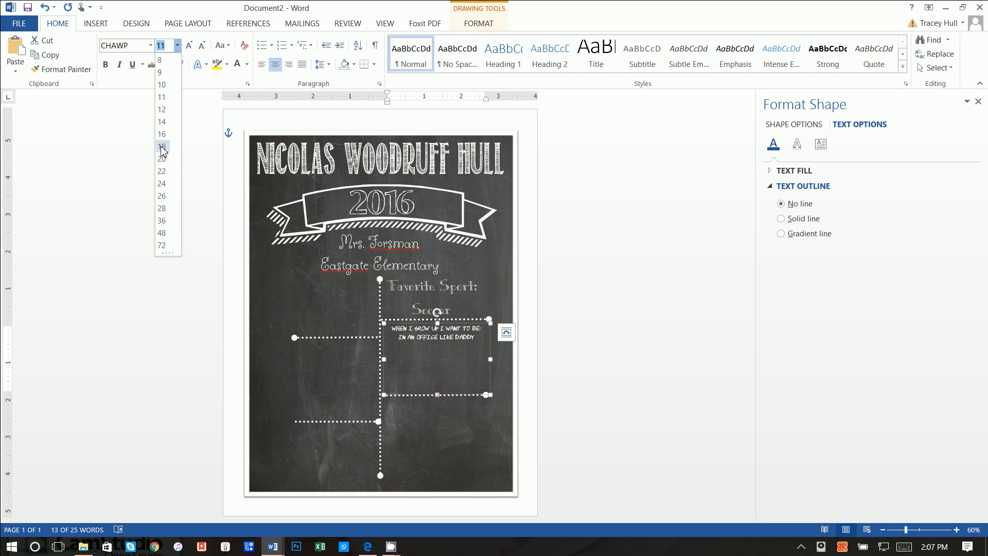
left_click(162, 178)
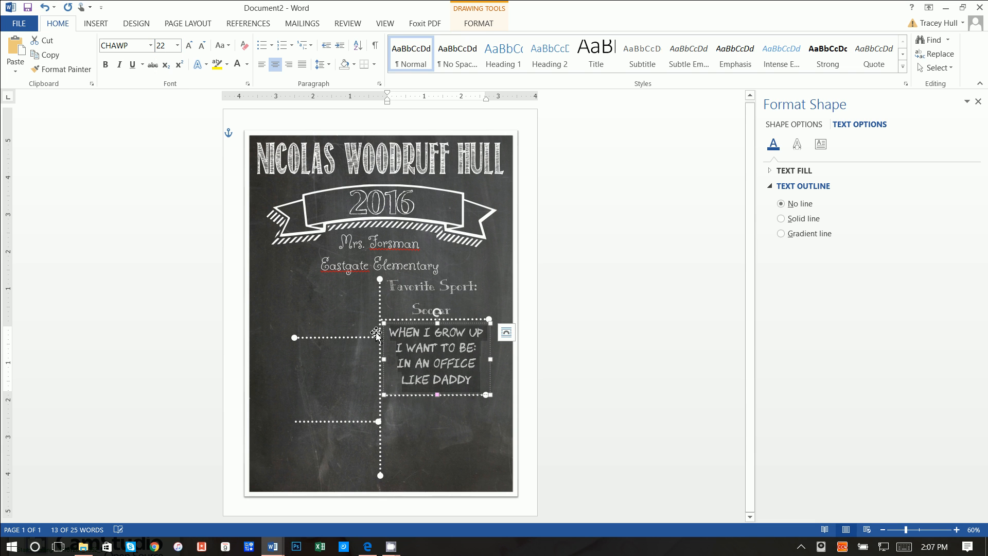
left_click(418, 434)
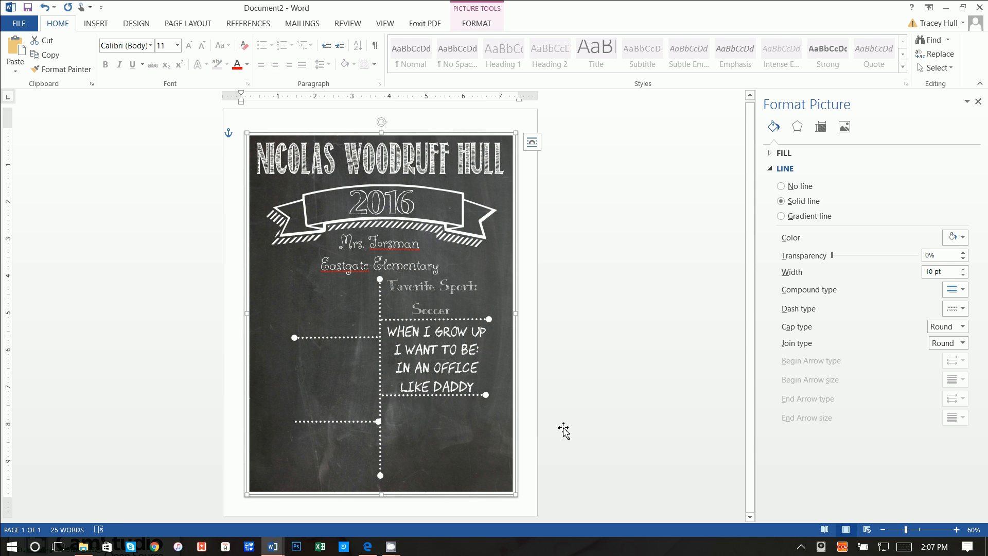
- Paste a copy of the When I grow up box into the lower-left section
left_click(436, 334)
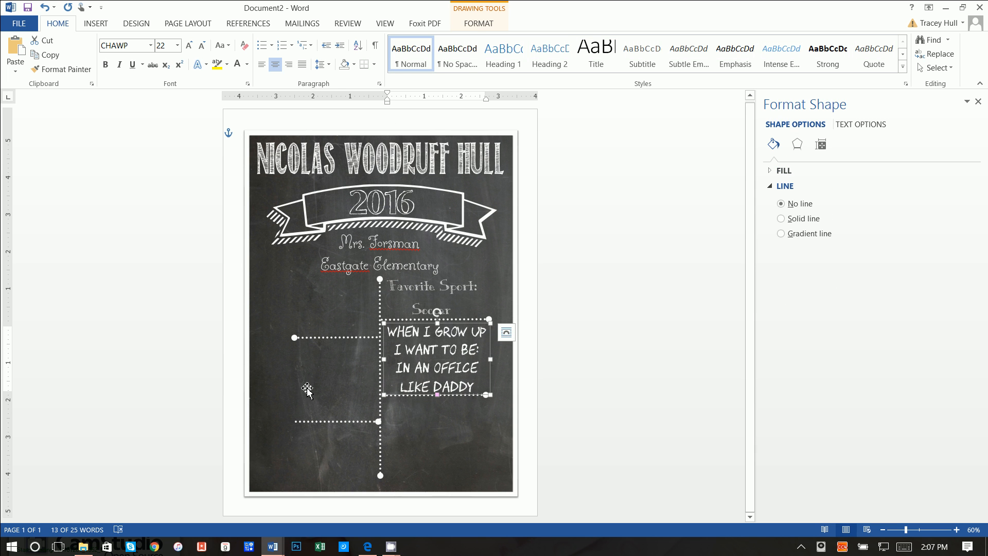
left_click(319, 375)
key("ctrl+v")
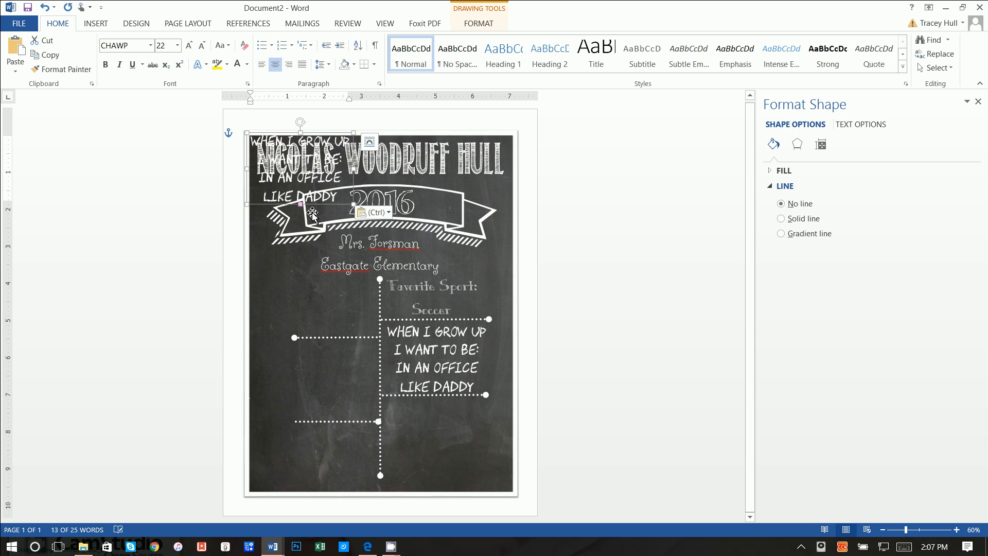
left_click_drag(316, 208, 275, 350)
- Replace its text with 'FAVORITE SUBJECT:' and 'RECESS' on two lines
key("BackSpace")
type("FAVORITE ")
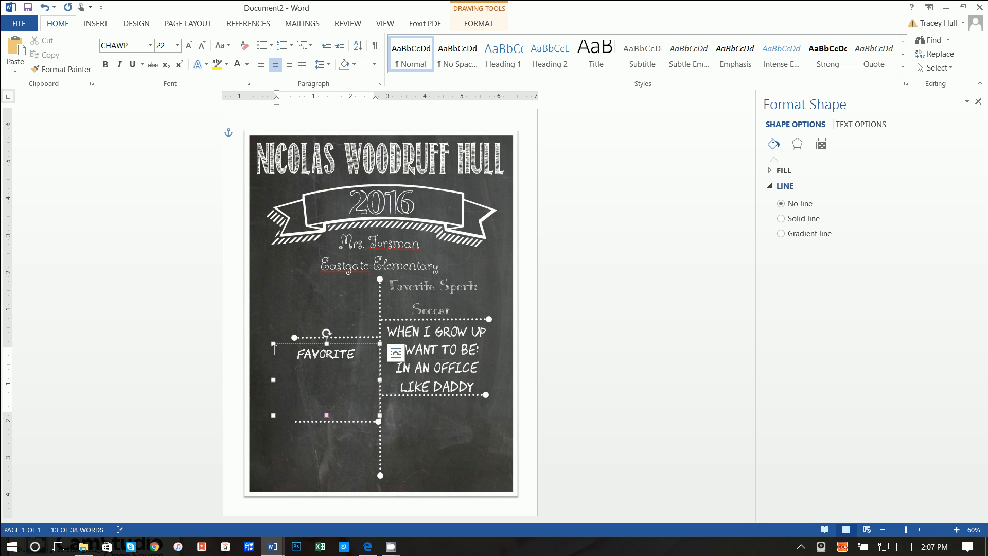
type("SUBJECT:")
key("Return")
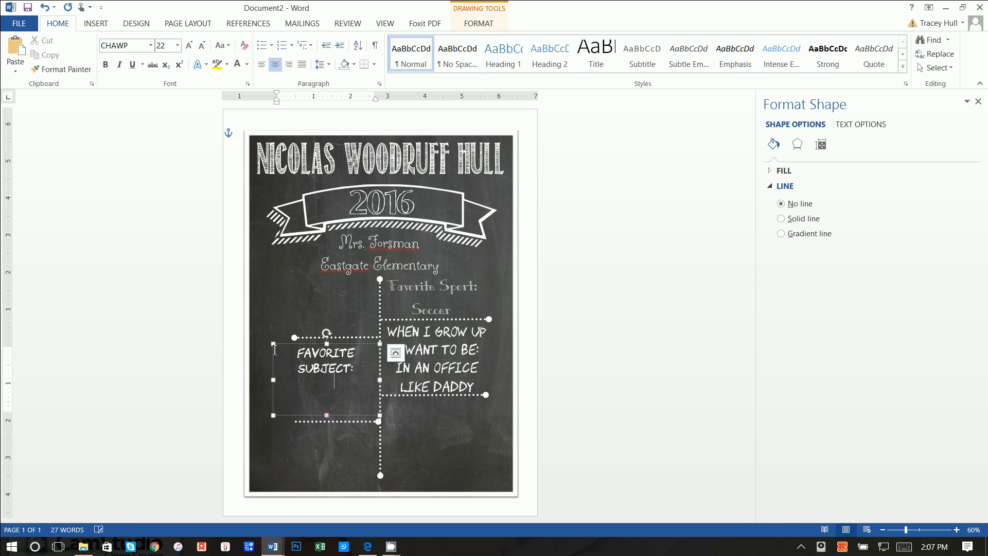
type("RECESS")
- Set the new text to KG No Regrets Sketch at size 36
left_click_drag(355, 386, 298, 352)
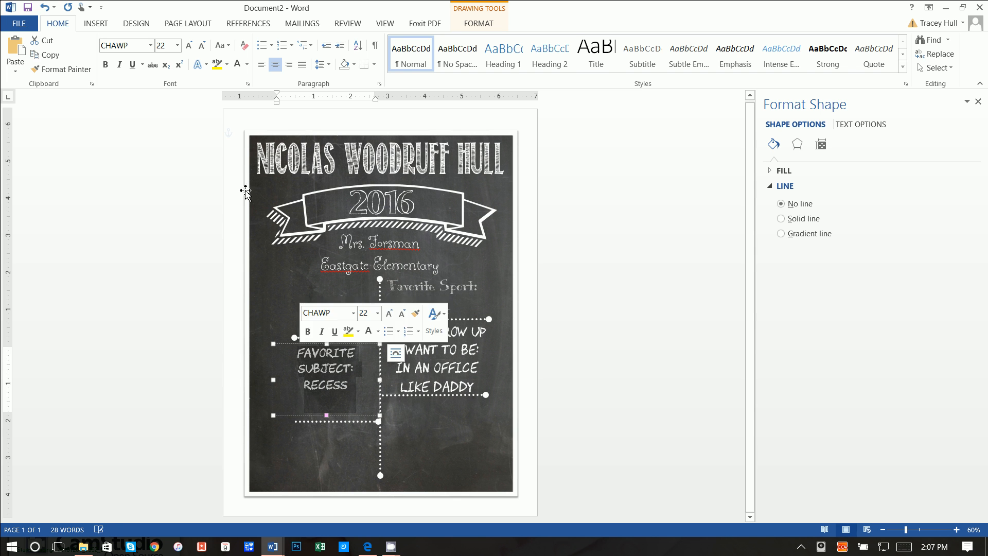
left_click(150, 46)
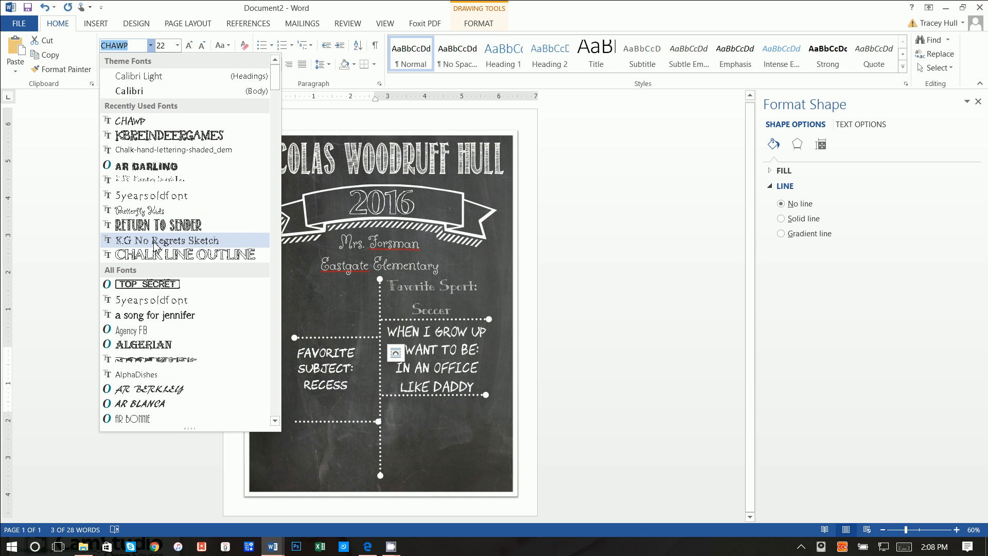
left_click(155, 240)
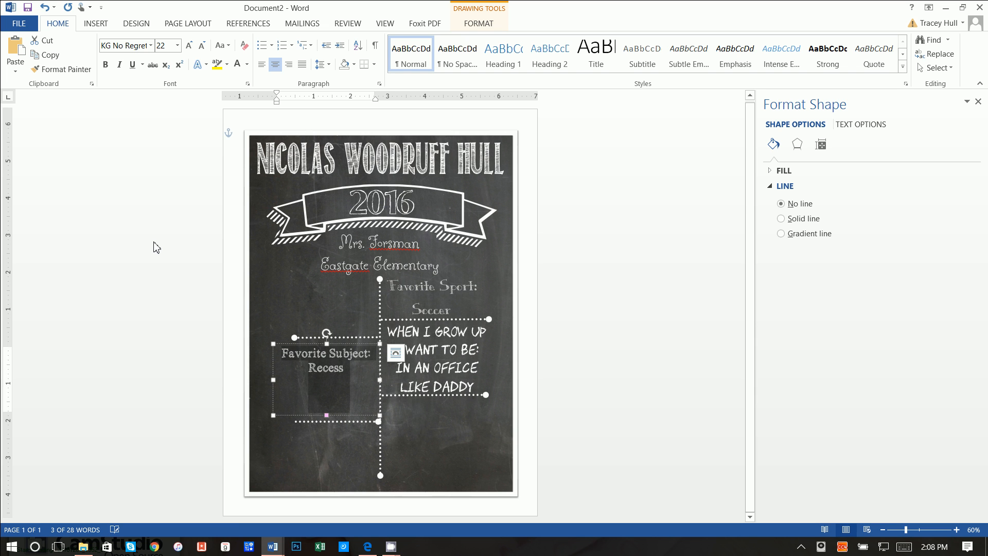
left_click(177, 45)
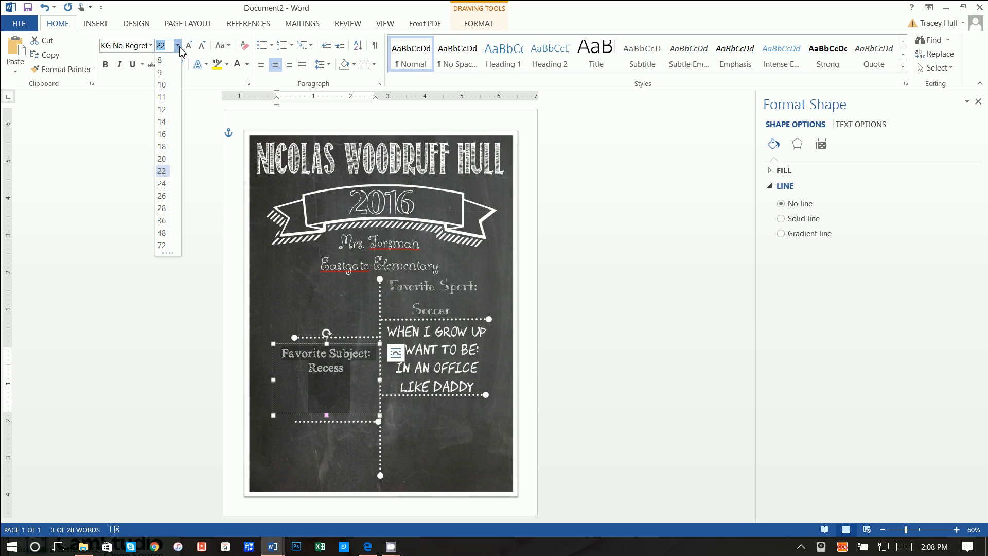
left_click(161, 220)
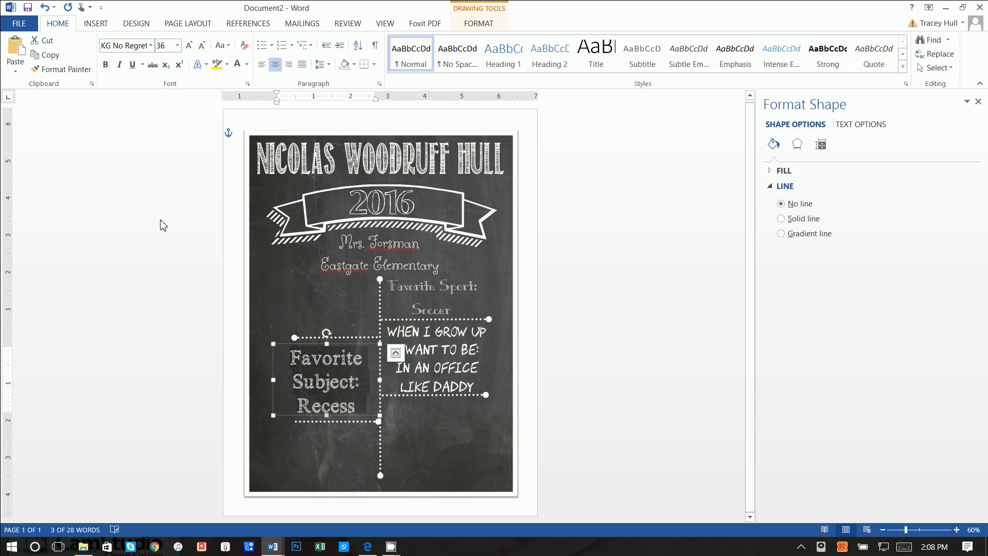
left_click(602, 410)
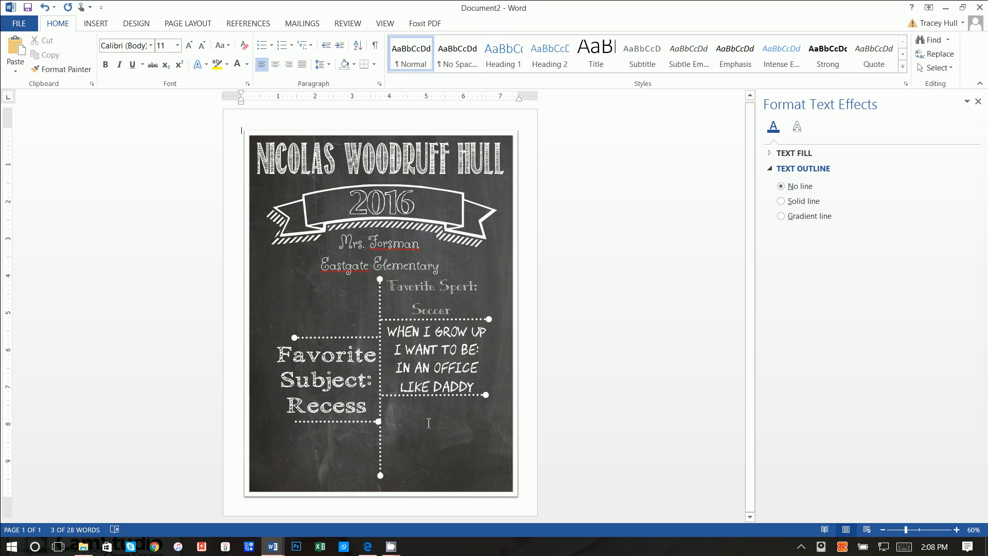
- Stretch the left ends of the dotted lines above and below Favorite Subject further left
left_click(331, 425)
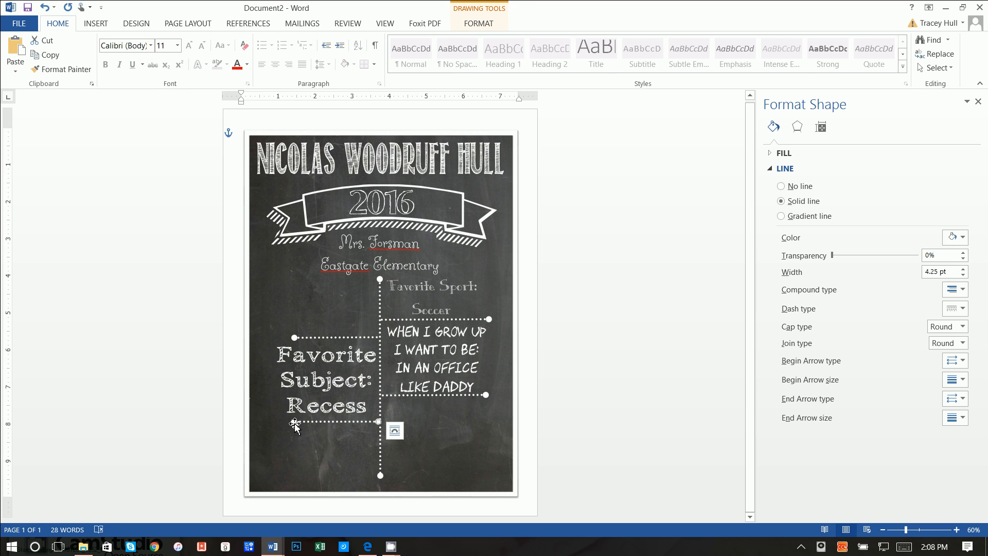
left_click_drag(273, 423, 273, 424)
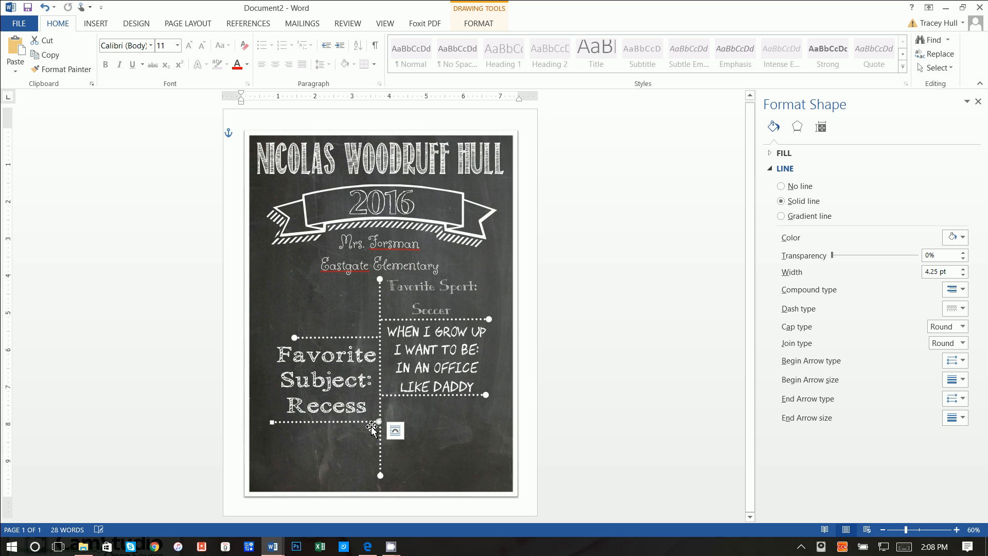
left_click(296, 338)
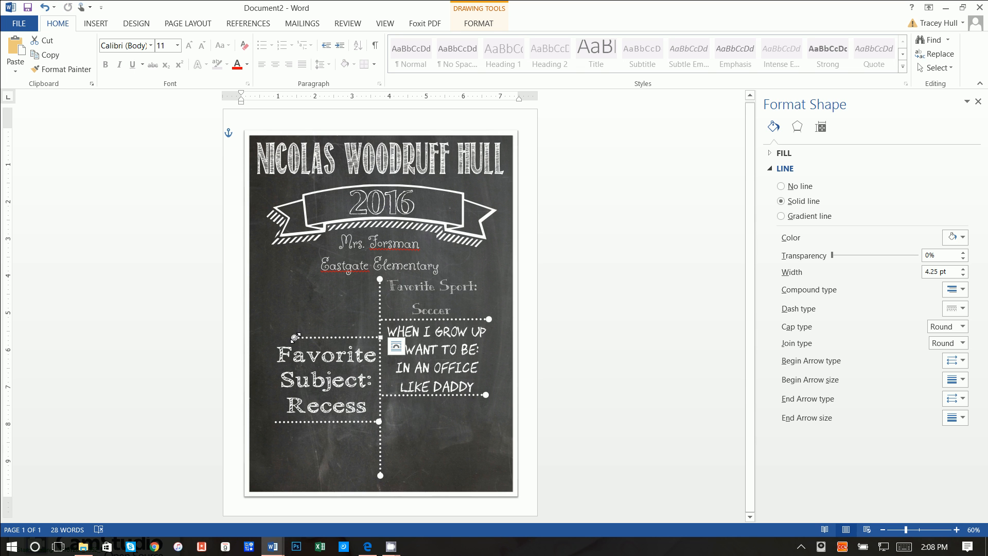
left_click_drag(294, 338, 269, 337)
- Give the lower dotted line a round-dot end and no start arrow
left_click(297, 422)
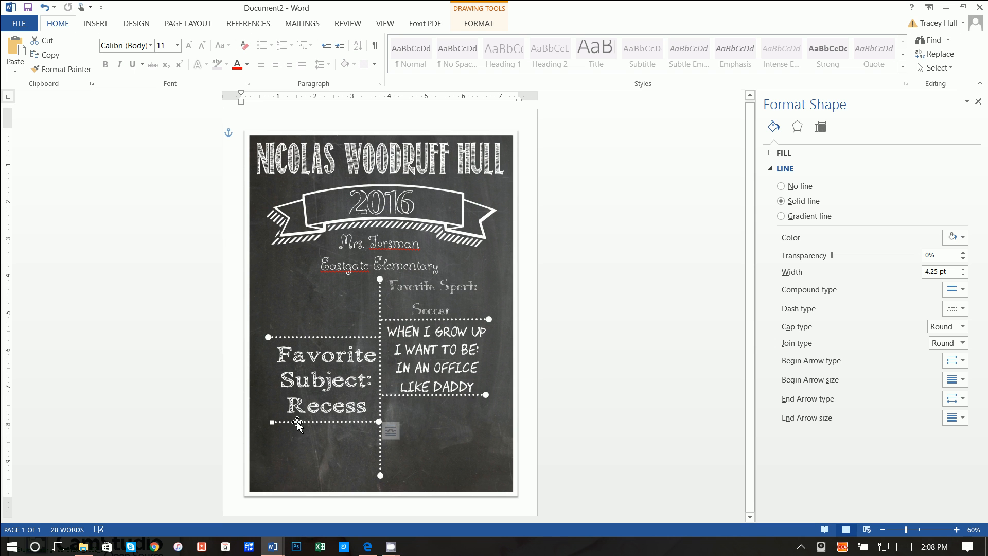
left_click(960, 400)
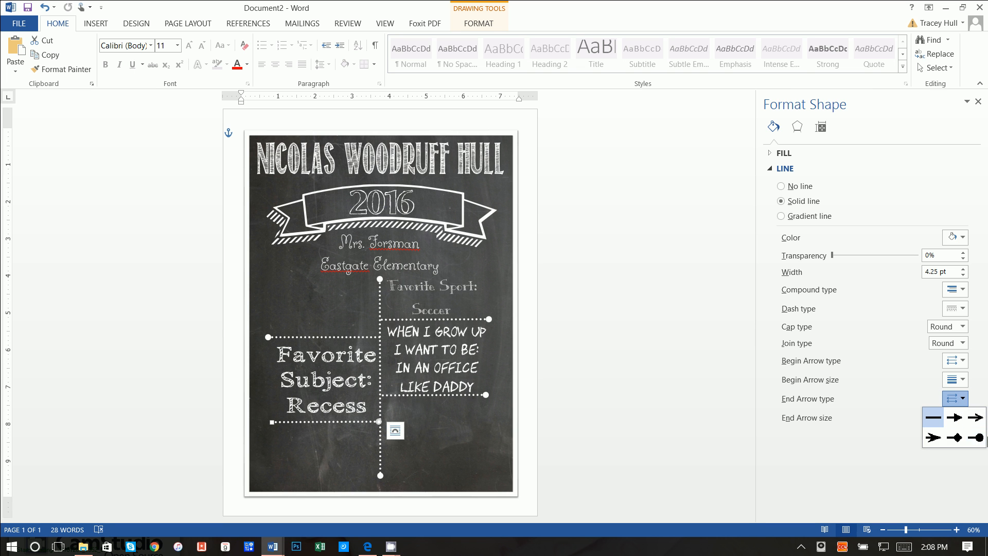
left_click(975, 438)
left_click(960, 360)
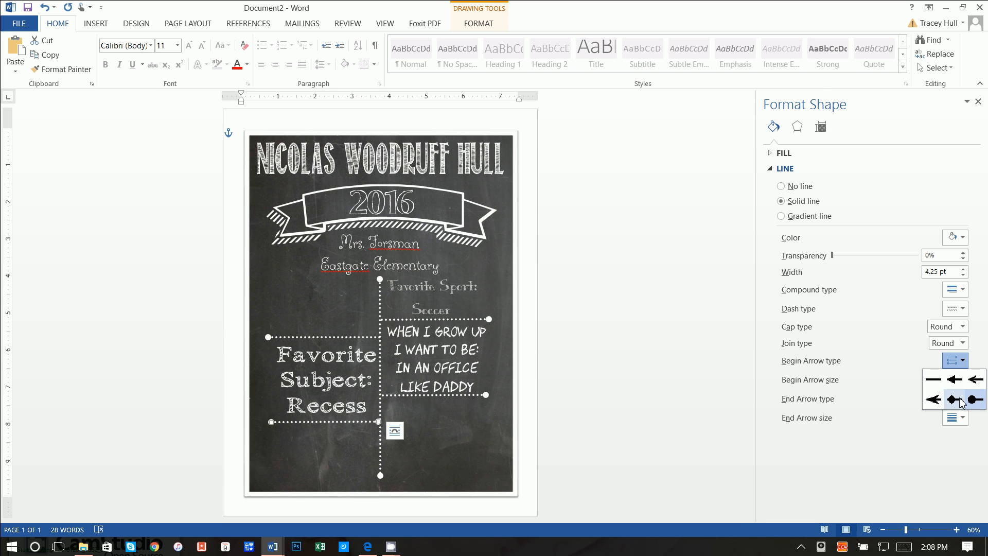
left_click(934, 380)
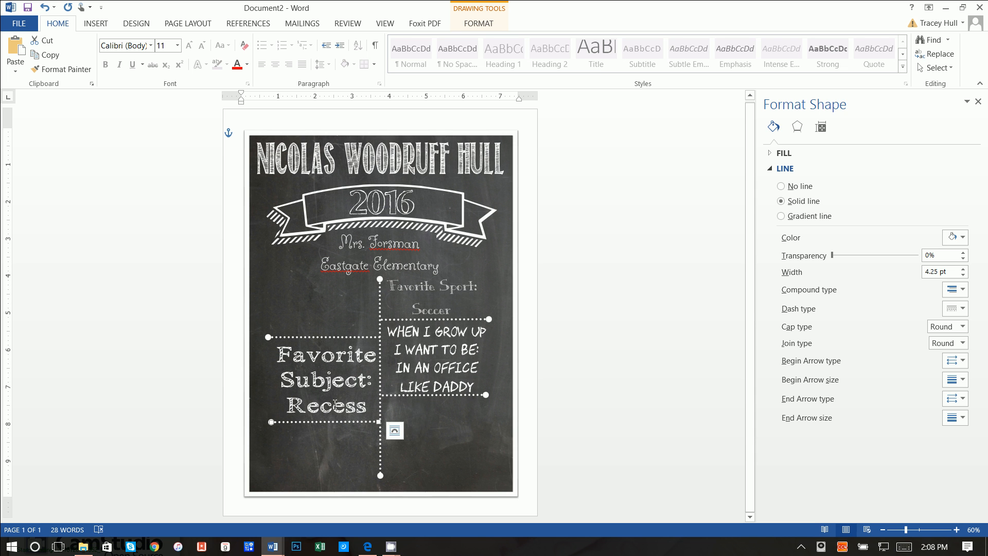
left_click(336, 454)
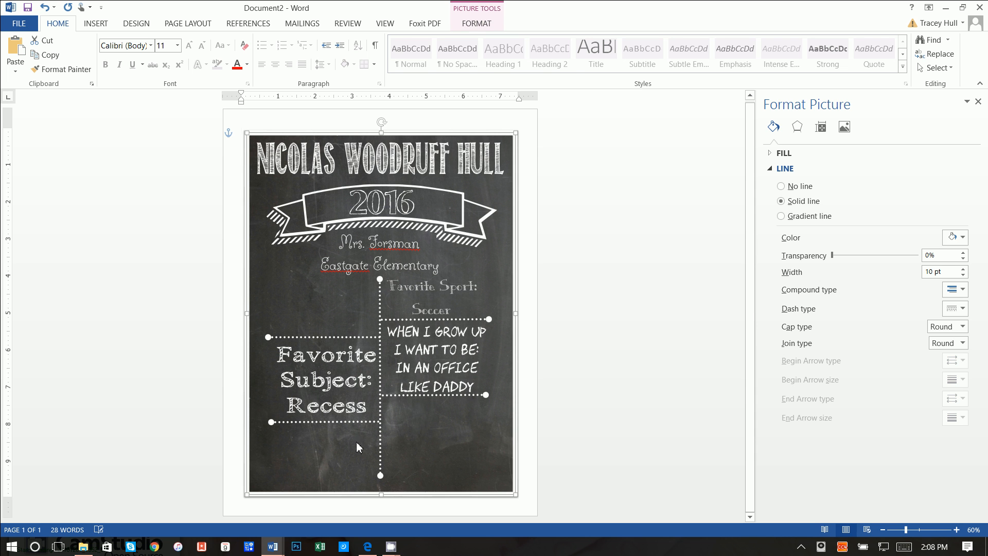
- Paste another text box below Recess reading 'SPECIAL TOY: / POLKA DOT DOG' in KBREINDEERGAMES font
key("ctrl+v")
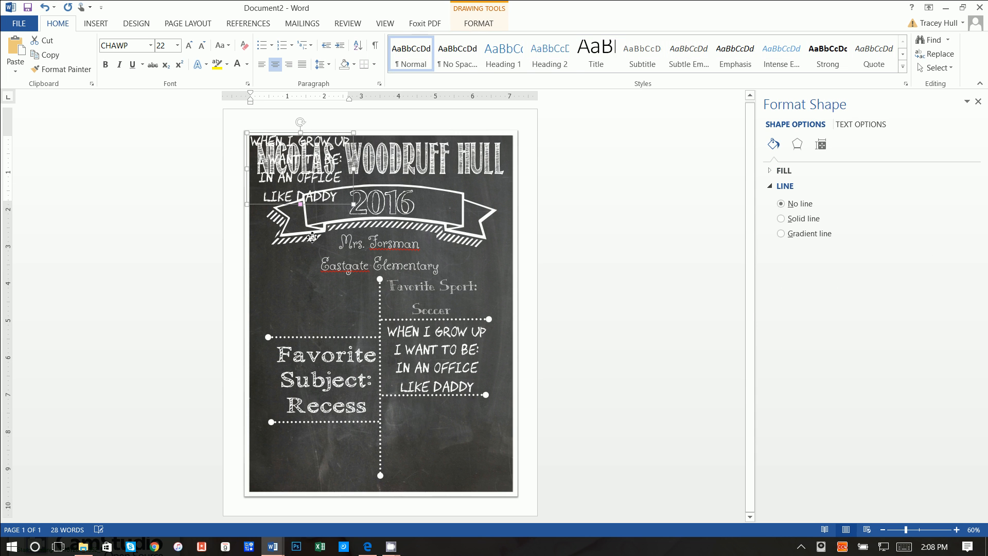
left_click_drag(312, 237, 262, 414)
type("SP")
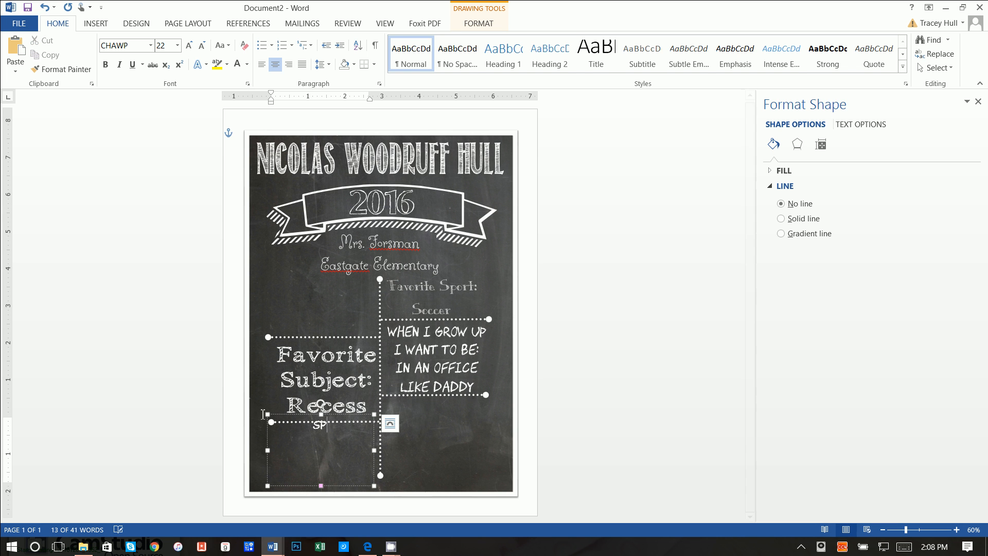
type("ECIAL TOY:")
key("Return")
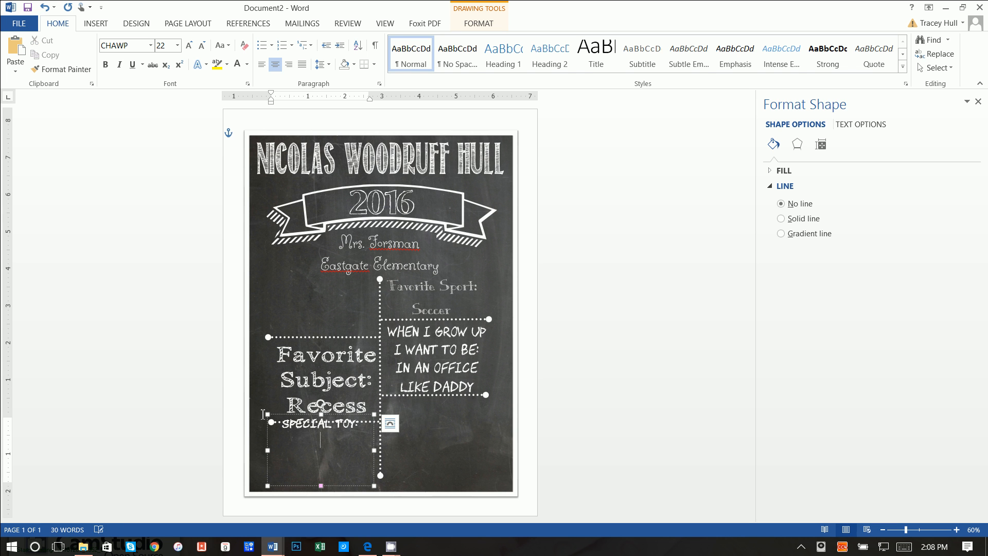
type("POLKA DOT DOG")
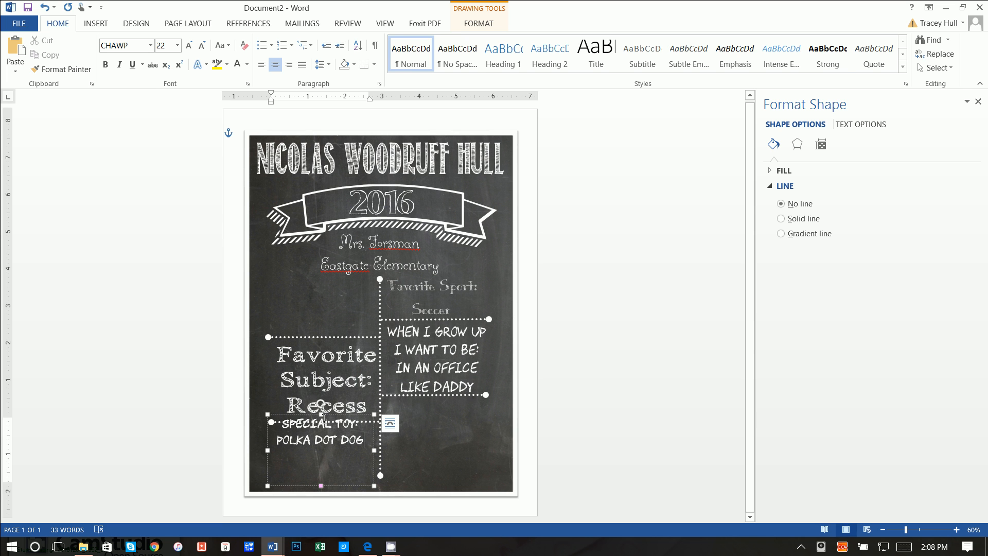
left_click_drag(320, 416, 321, 426)
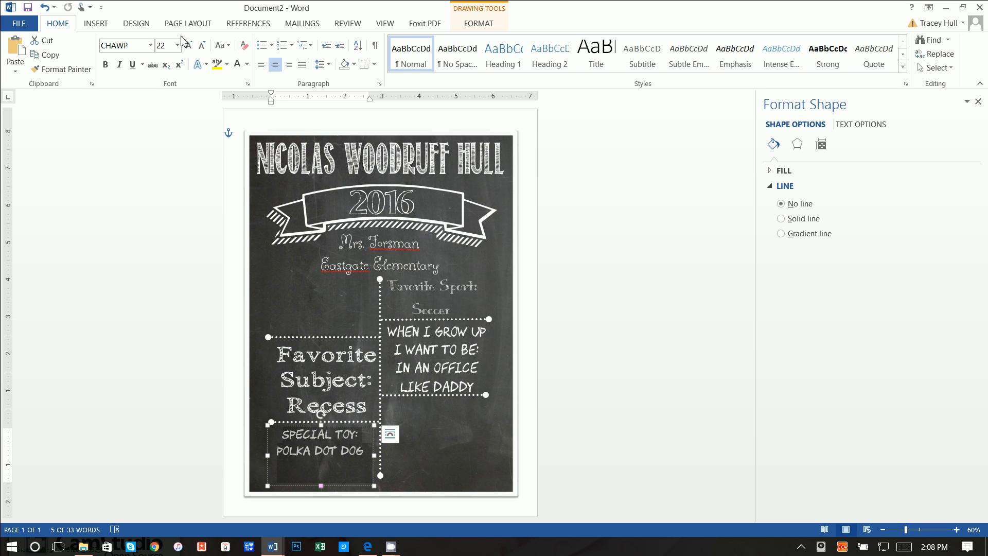
left_click(152, 46)
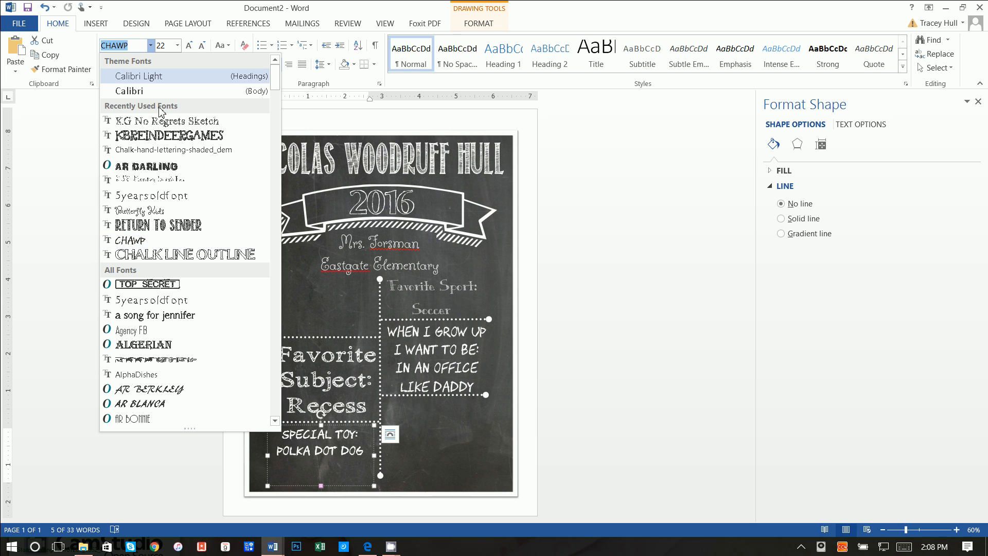
left_click(159, 137)
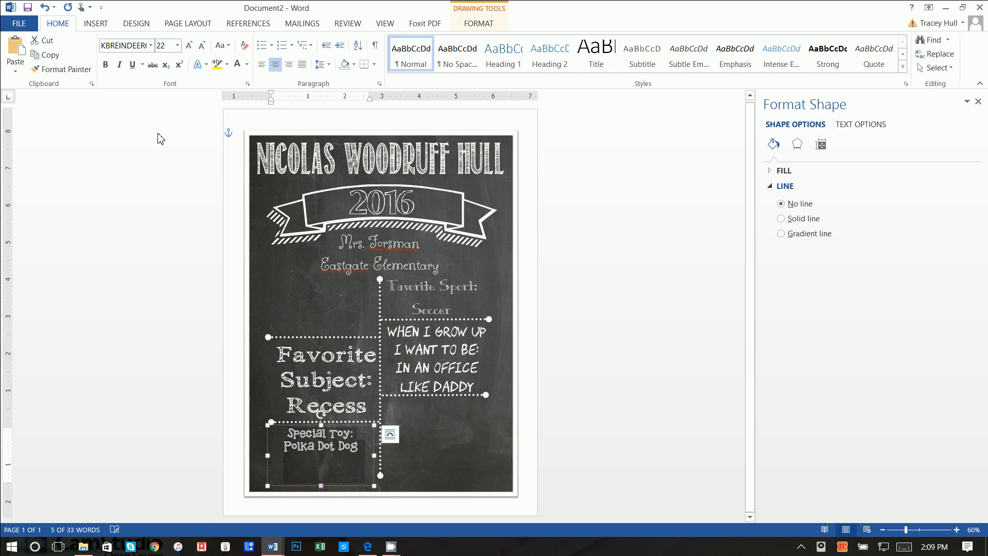
left_click(454, 407)
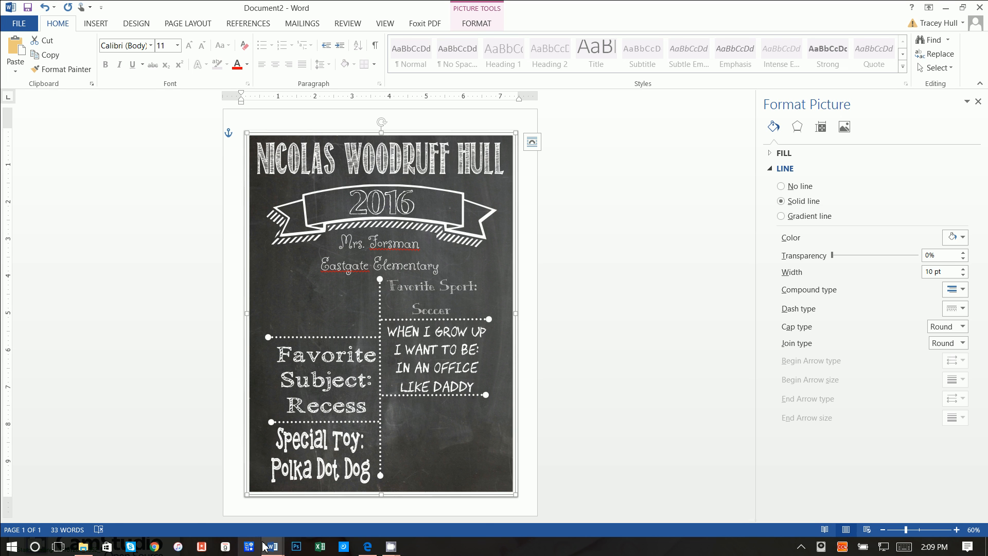
- Draw a small text box below Eastgate Elementary with no fill and no outline
mouse_move(273, 546)
left_click(179, 518)
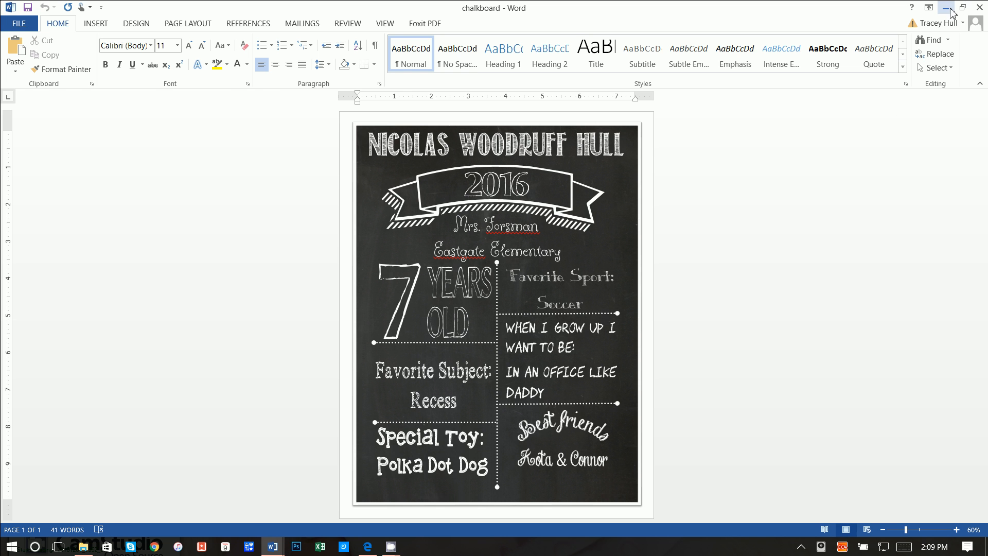
mouse_move(275, 546)
left_click(414, 489)
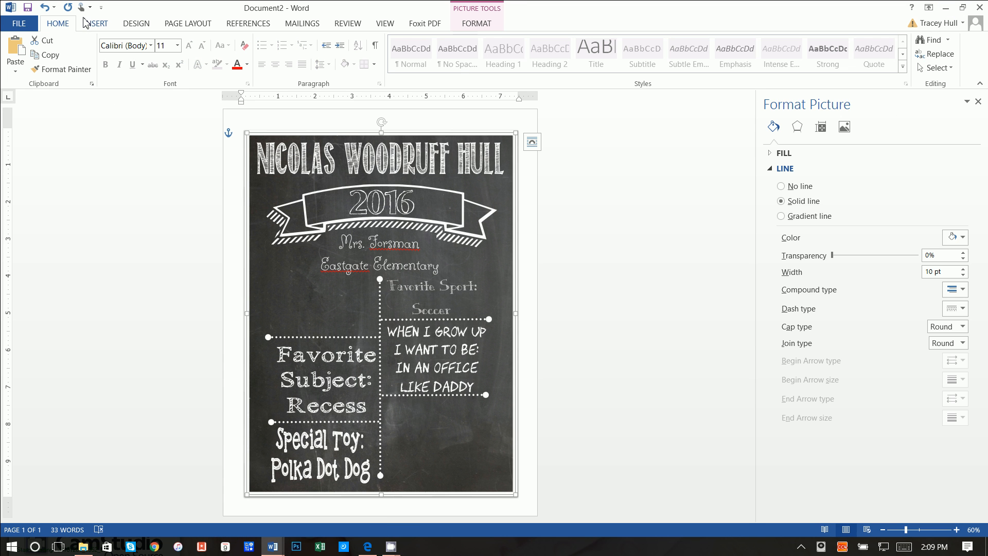
left_click(86, 23)
left_click(686, 56)
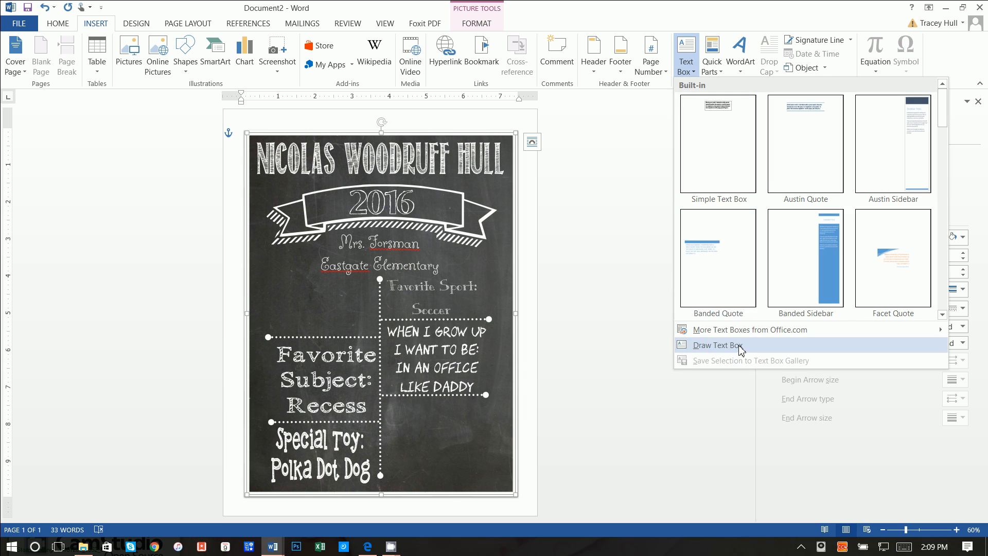
left_click(718, 346)
left_click_drag(266, 276, 311, 337)
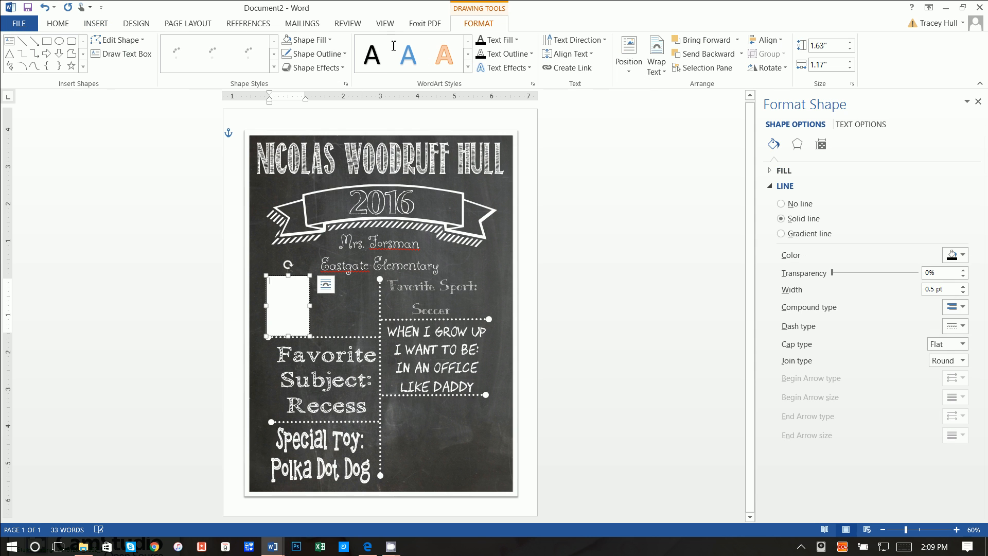
left_click(307, 40)
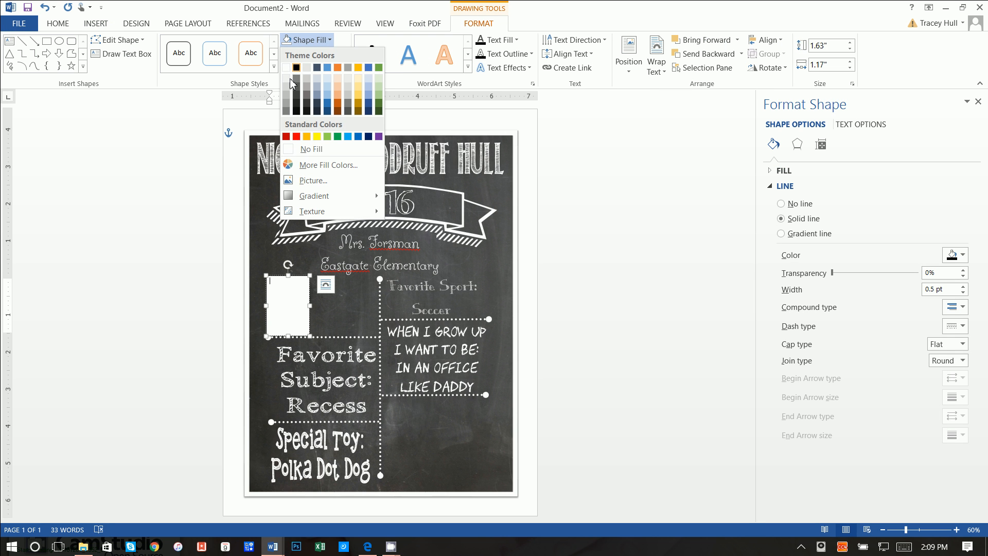
left_click(294, 149)
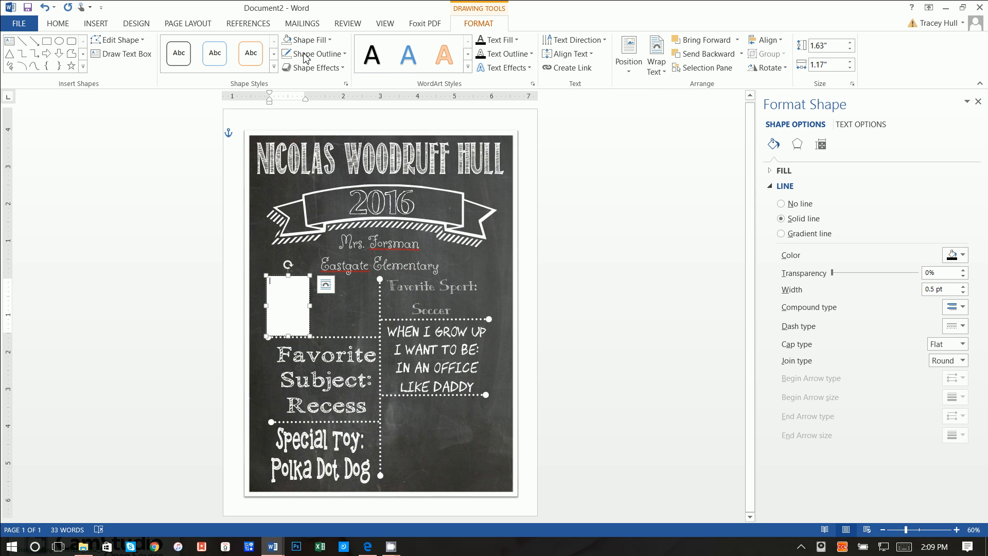
left_click(315, 54)
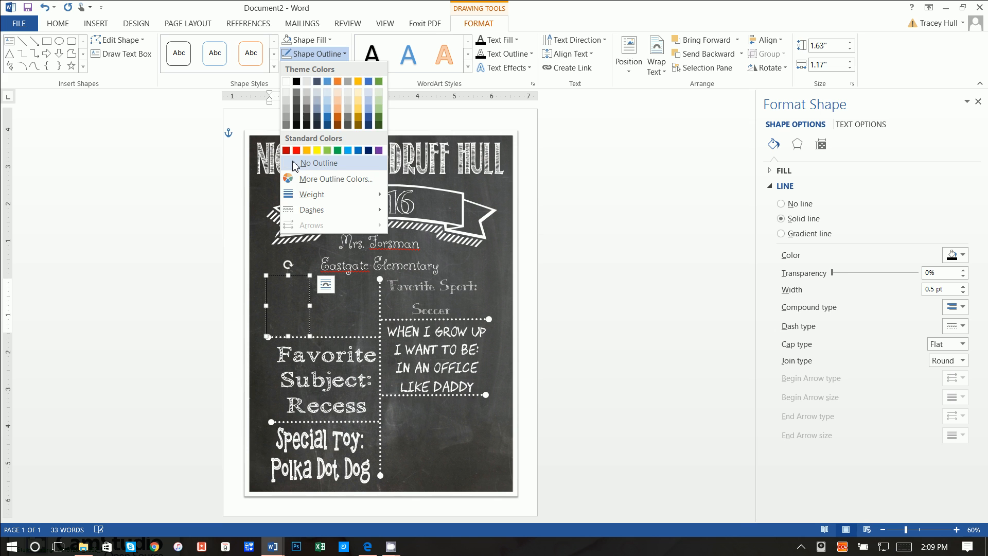
left_click(296, 164)
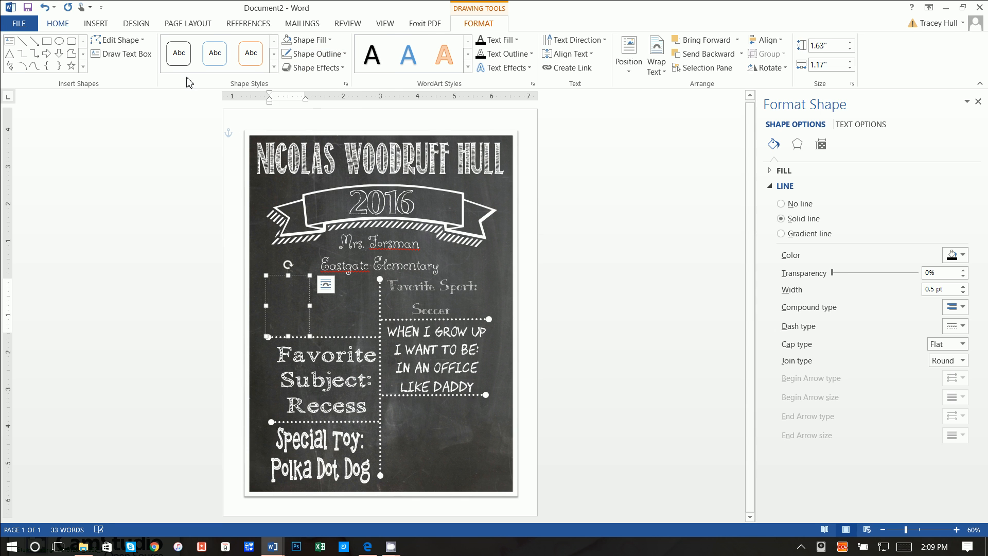
- Type 7 in the new box and set it to the CHALK LINE OUTLINE font
left_click(238, 65)
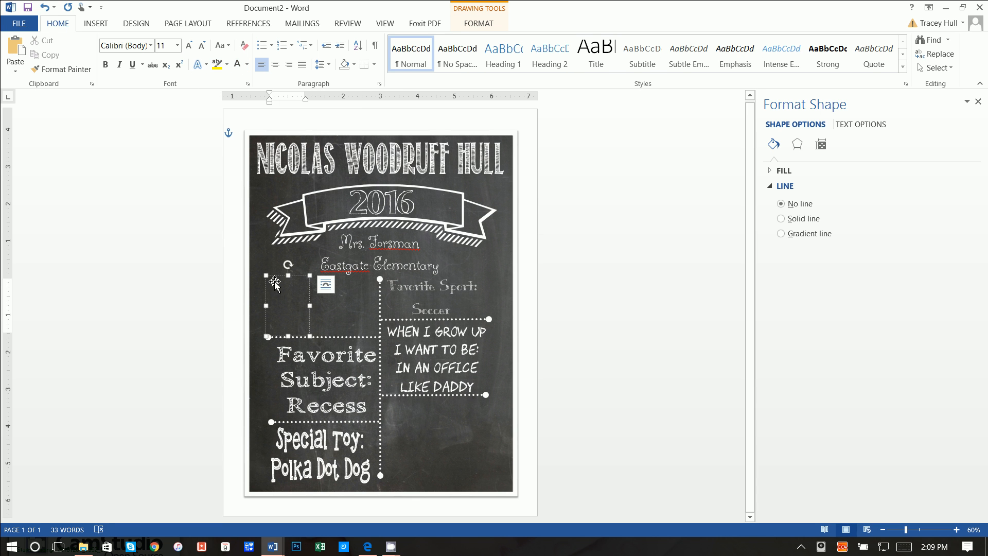
type("7")
left_click_drag(281, 283, 268, 282)
left_click(151, 46)
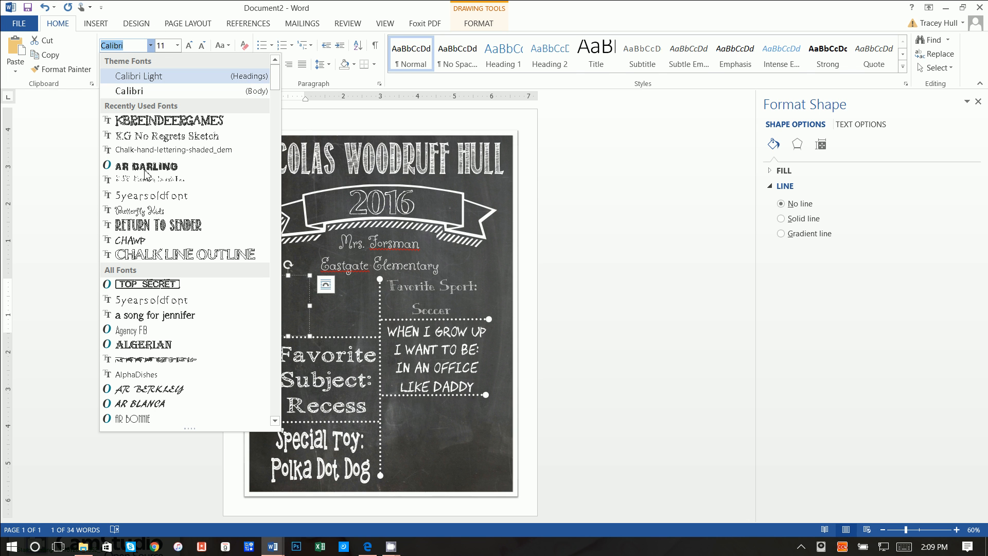
left_click(149, 257)
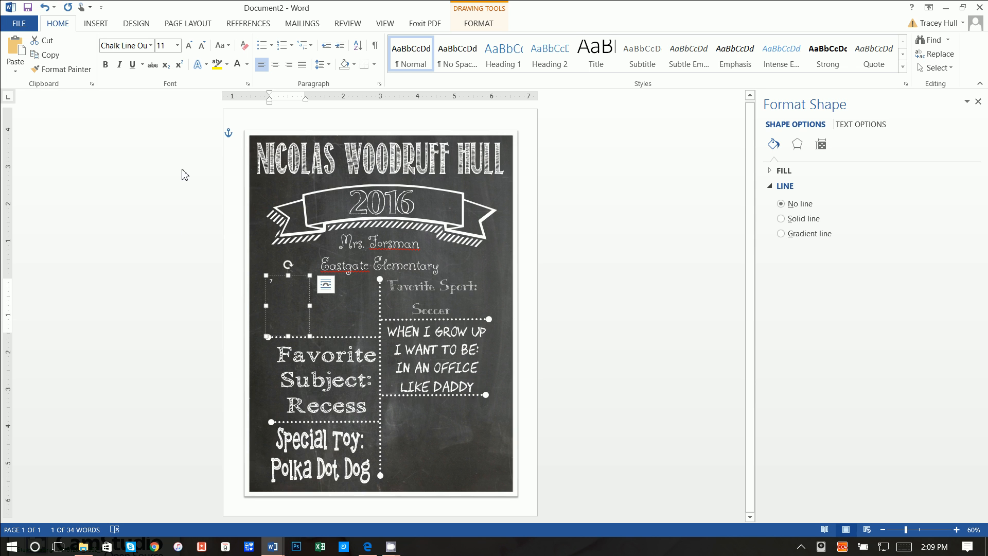
key("ctrl+a")
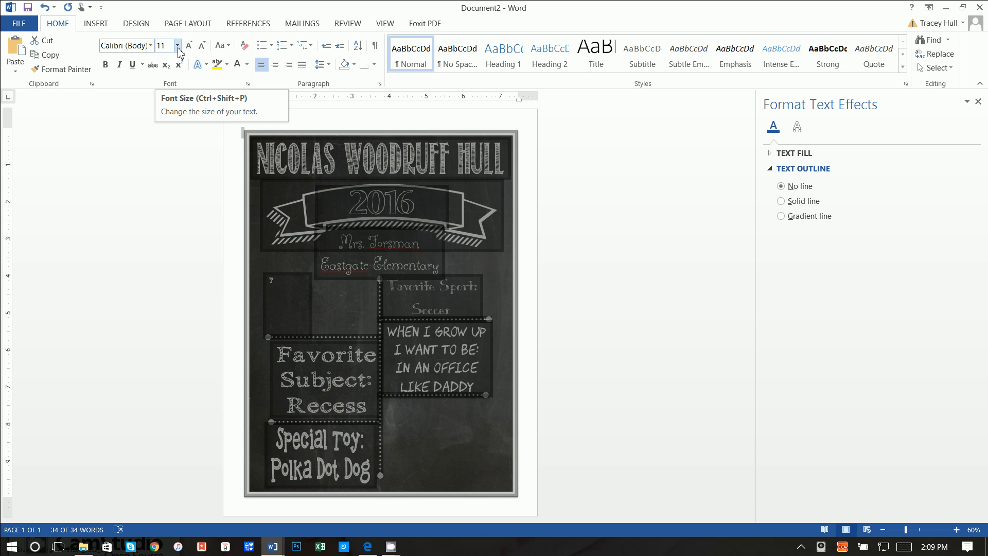
left_click(270, 281)
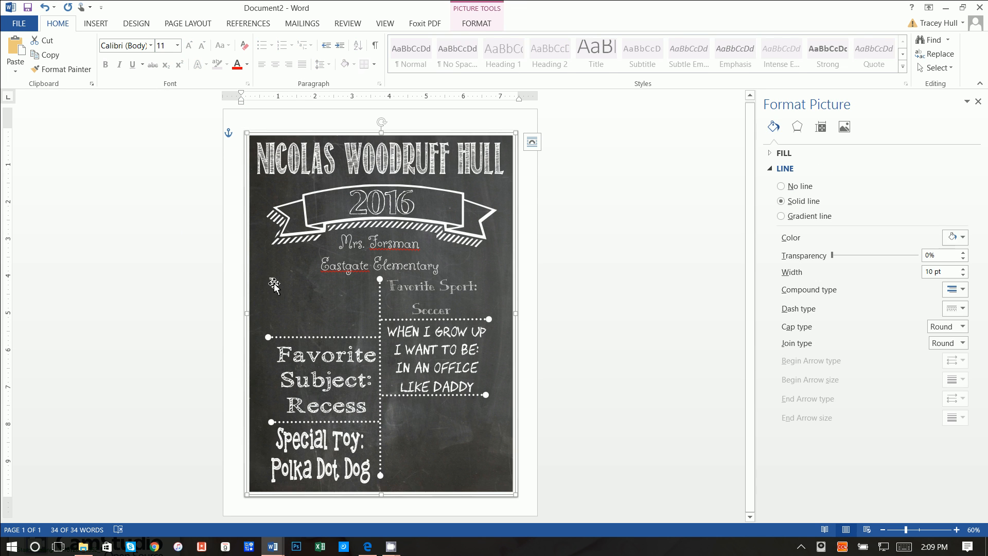
left_click_drag(272, 281, 272, 332)
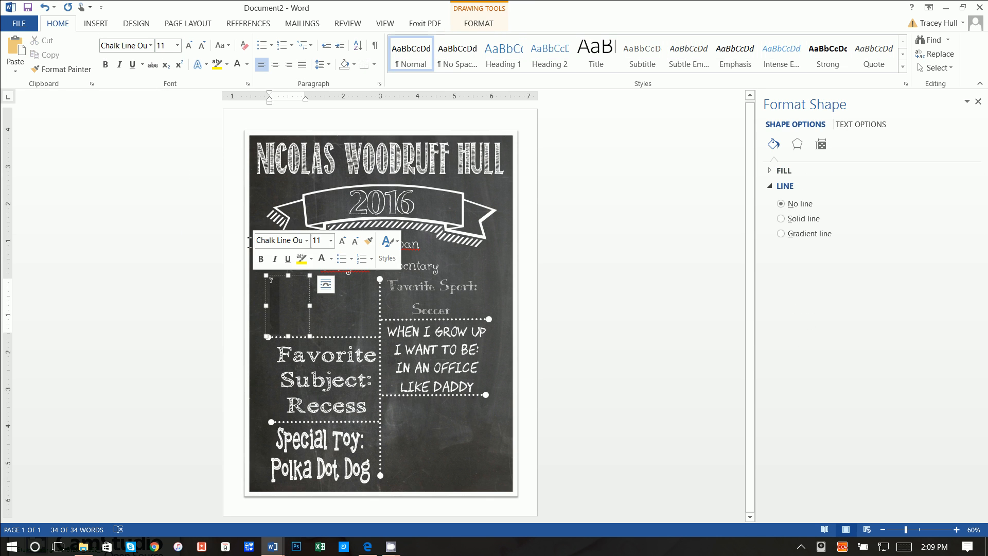
- Make the 7 48 pt and apply the first Warp transform so it fills the box
left_click(177, 45)
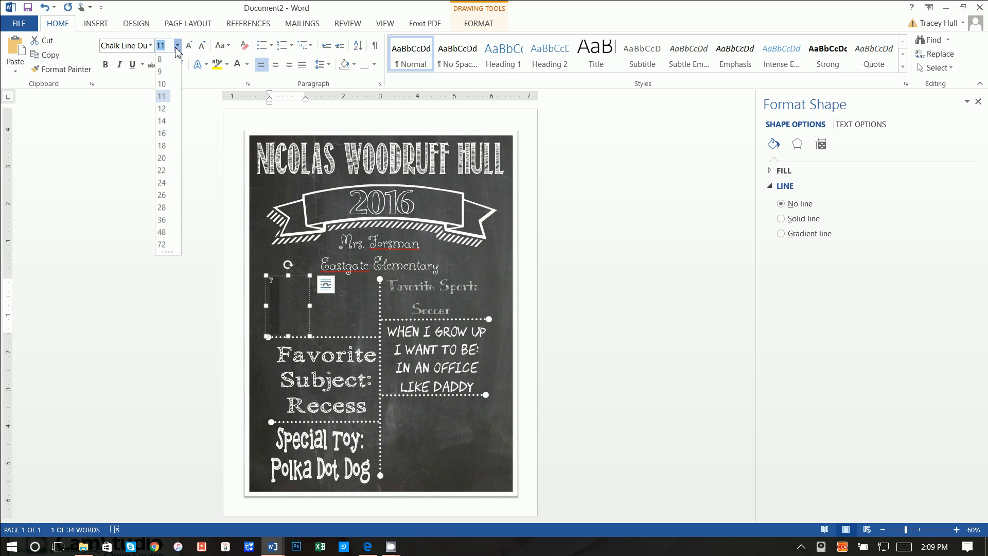
left_click(163, 233)
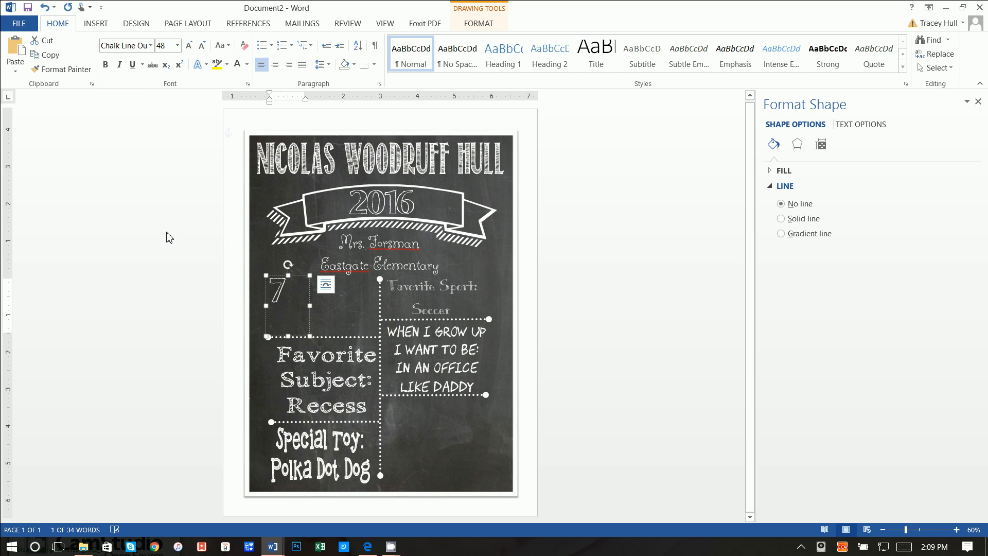
left_click(474, 24)
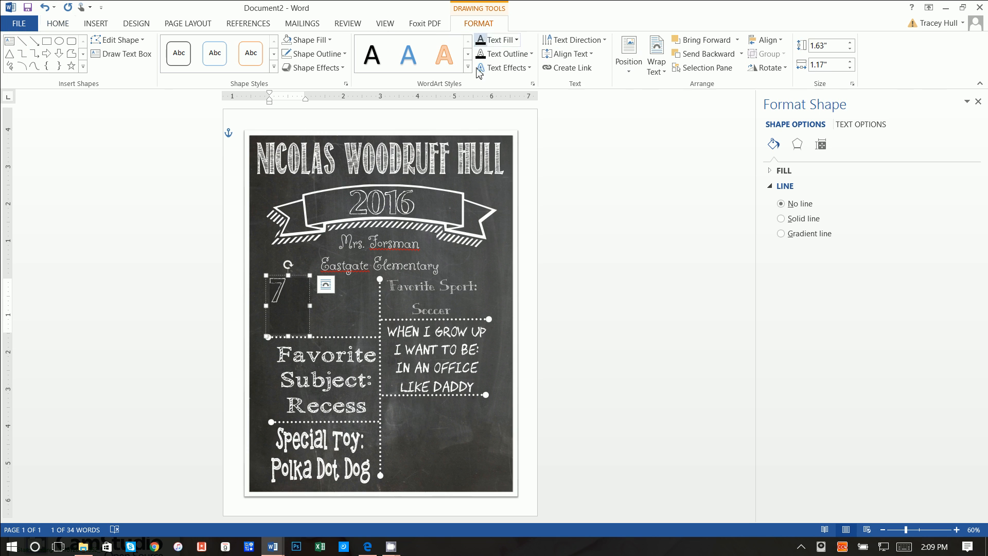
left_click(504, 68)
mouse_move(505, 229)
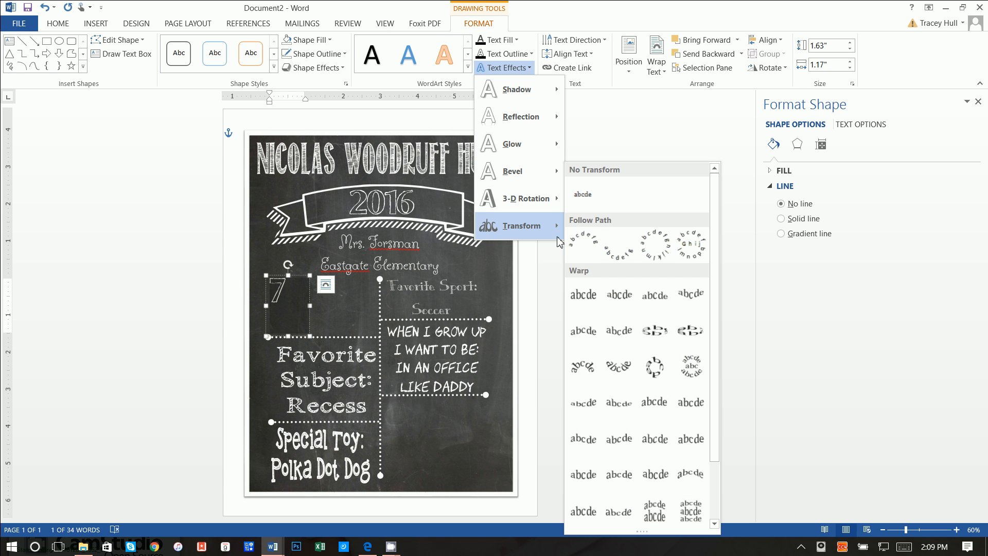
left_click(584, 301)
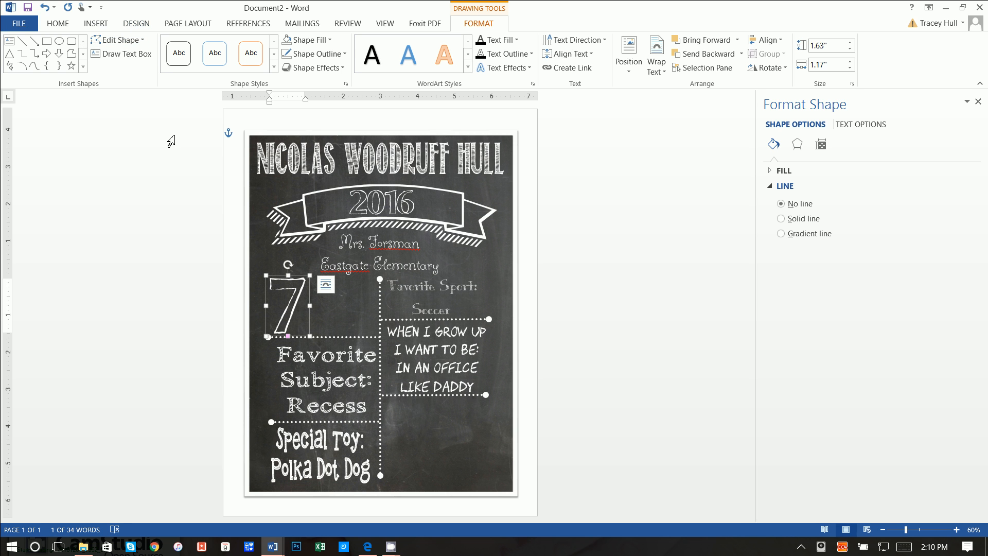
key("ctrl+z")
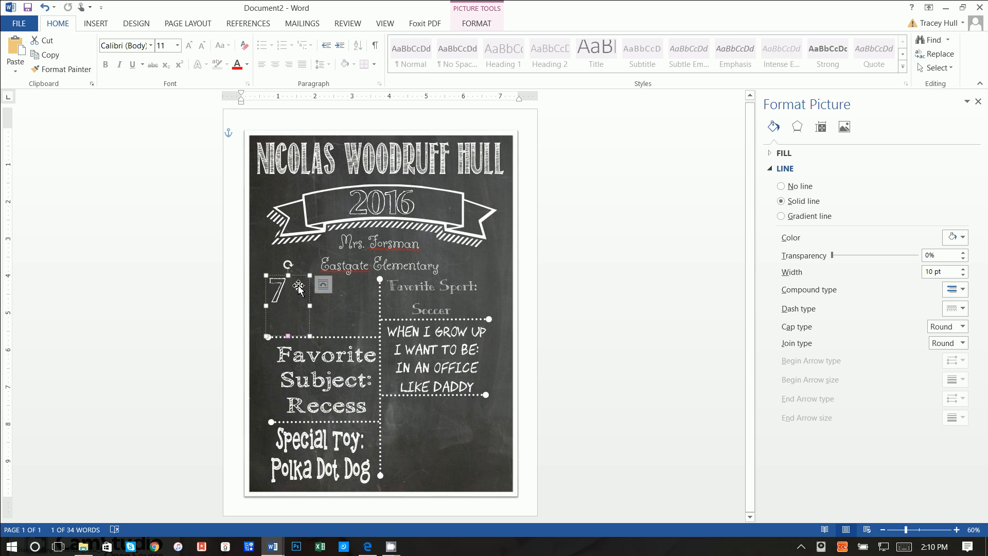
key("ctrl+y")
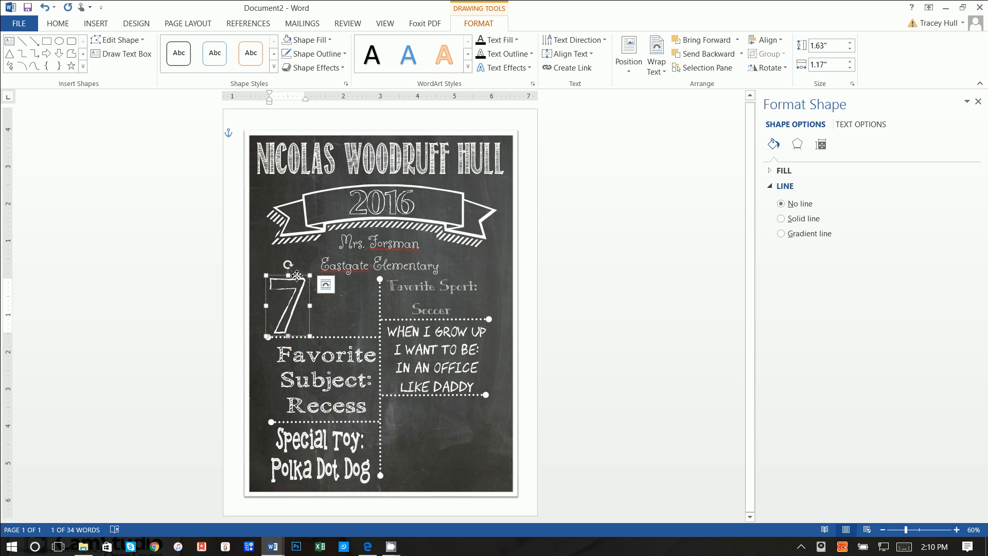
- Copy the 7 text box
right_click(296, 275)
left_click(309, 303)
right_click(325, 305)
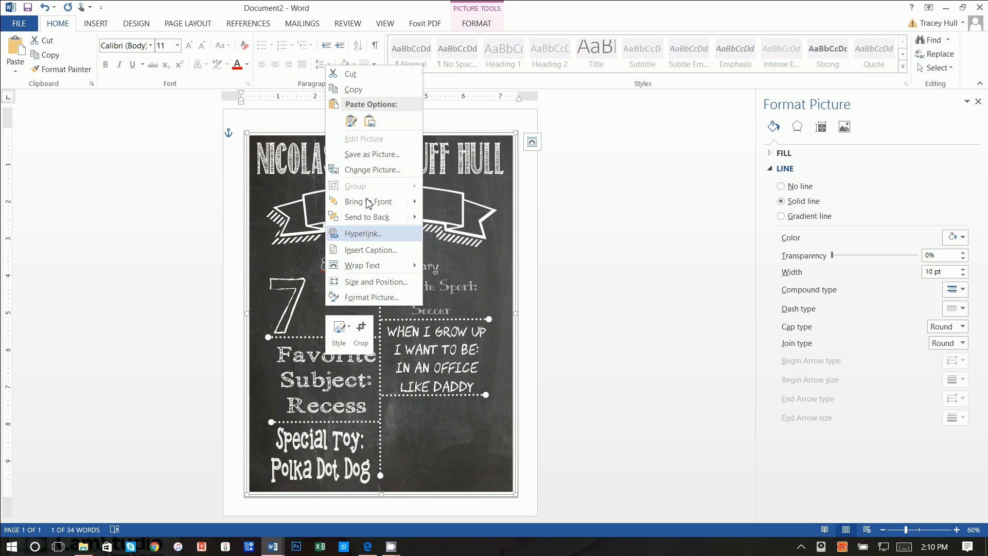
- Paste a copy of the 7 box, move it beside the original 7, and widen it
left_click(351, 121)
key("Down")
key("Down")
key("Down")
key("Down")
key("Down")
key("Down")
key("Down")
key("Down")
key("Down")
key("Down")
key("Down")
key("Down")
key("Down")
key("Down")
key("Down")
key("Down")
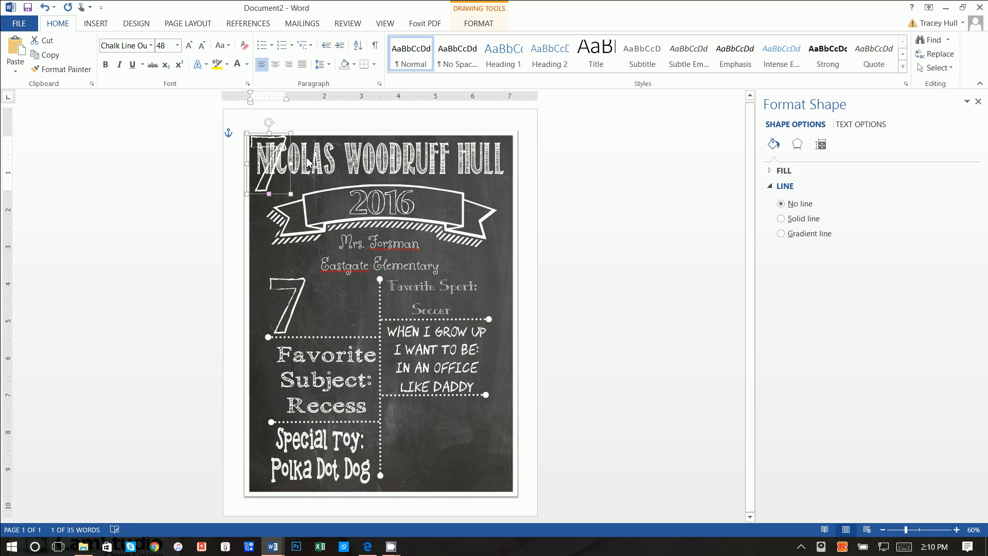
key("Right")
key("Down")
key("Down")
key("Right")
key("Right")
key("Right")
key("Right")
key("Right")
key("Right")
key("Right")
key("Right")
key("Right")
key("Right")
key("Right")
key("Right")
key("Right")
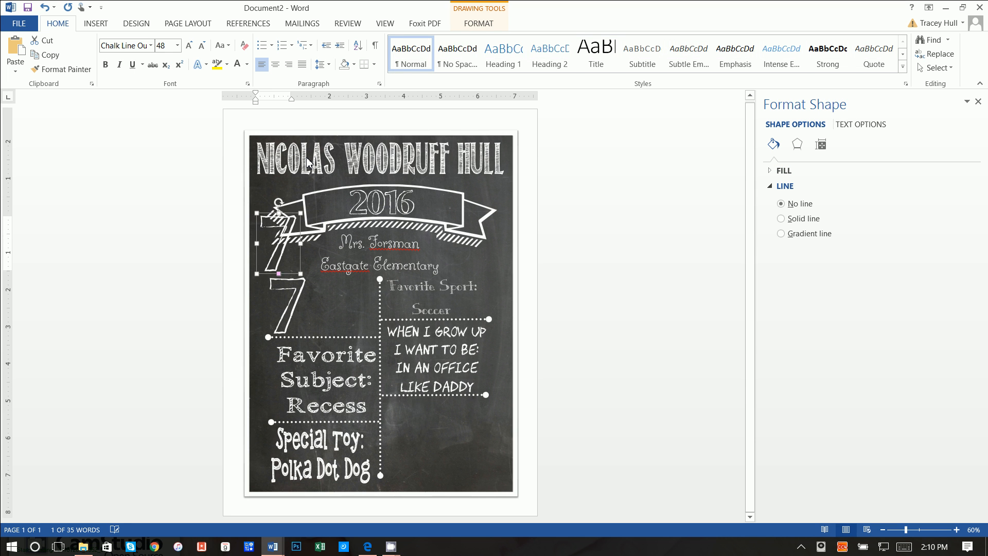
key("Down")
key("Down")
key("Down")
key("Down")
key("Down")
key("Down")
key("Down")
key("Down")
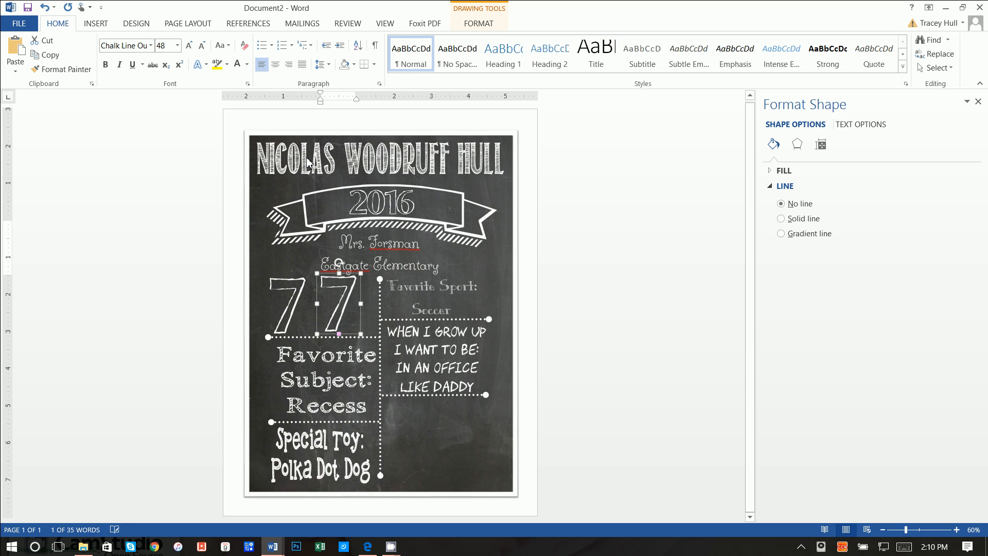
key("Left")
key("Left")
key("ctrl+Left")
key("ctrl+Left")
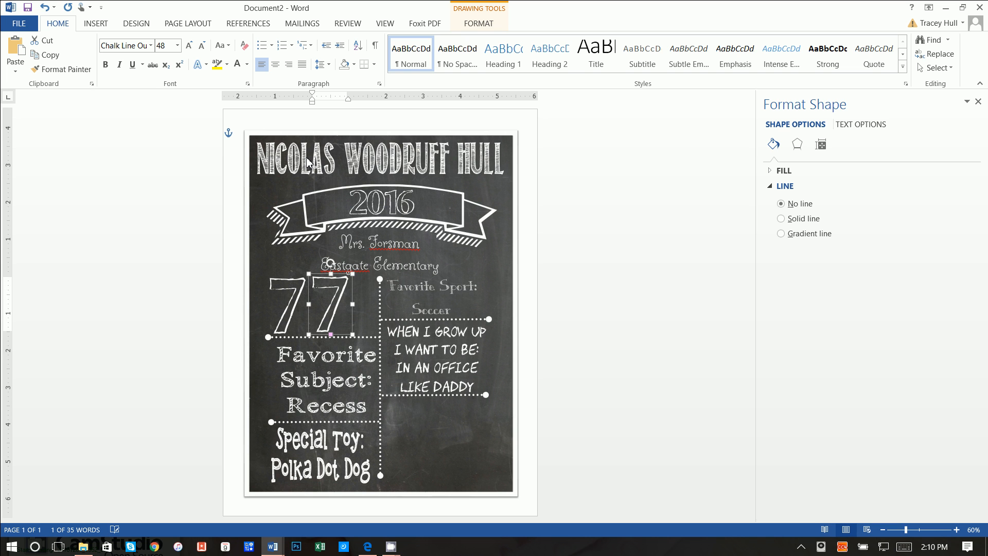
key("ctrl+Down")
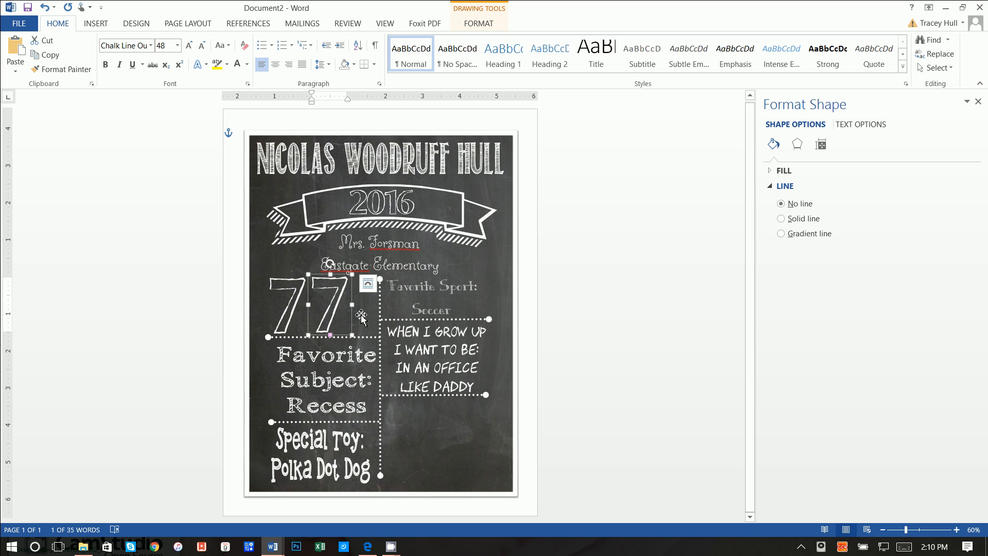
left_click_drag(352, 305, 301, 289)
- Type YEARS OLD in the copied box and set the text to 24 pt
type("YUEA")
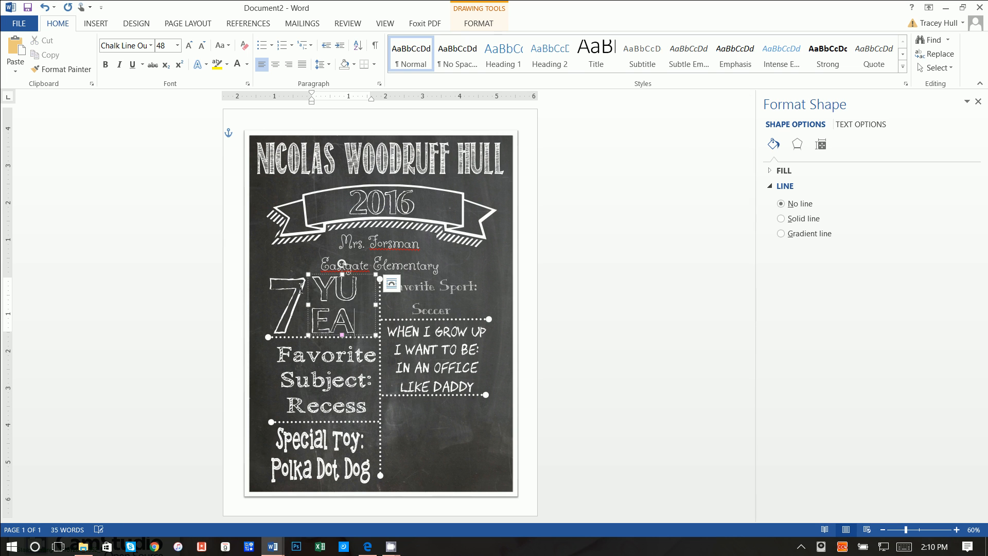
key("BackSpace")
key("BackSpace")
key("BackSpace")
type("EAR")
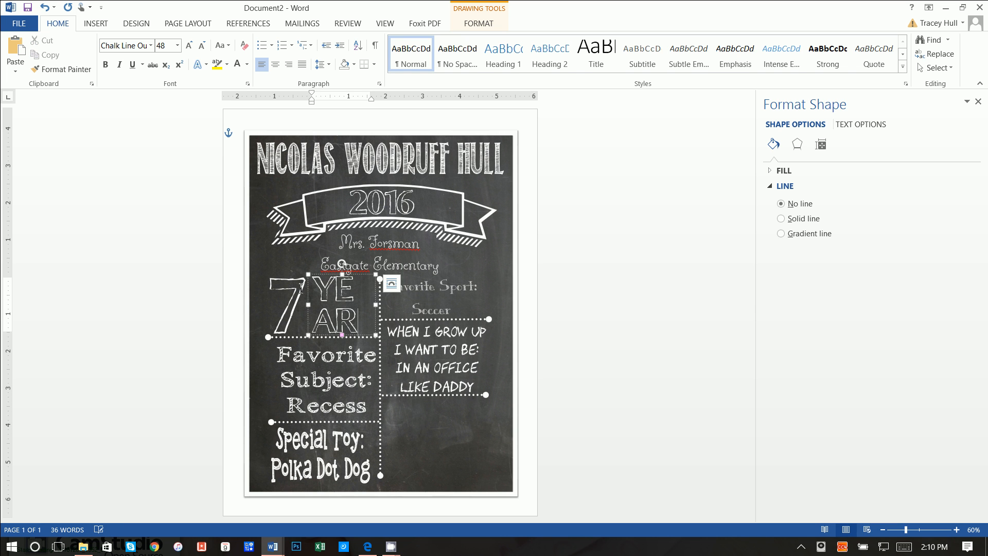
double_click(321, 296)
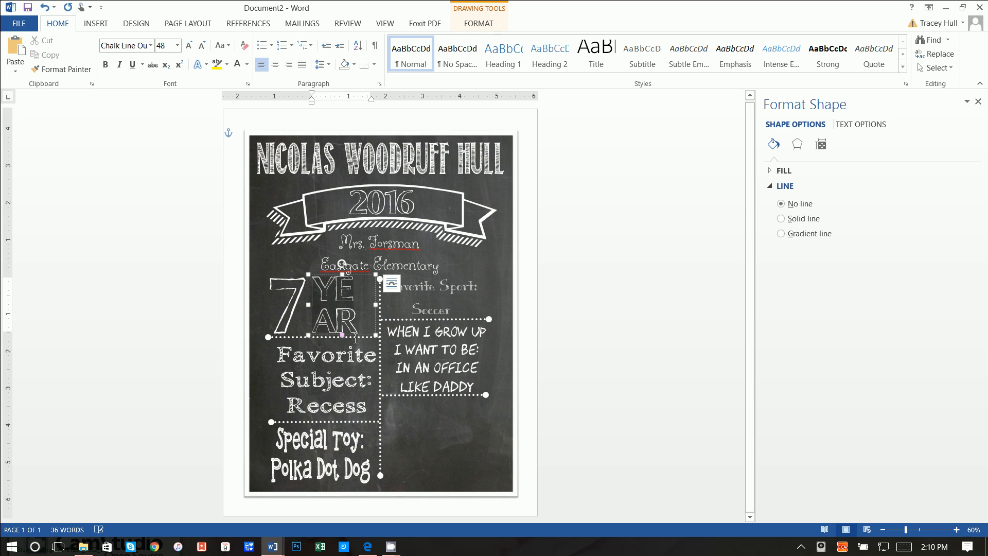
left_click(178, 49)
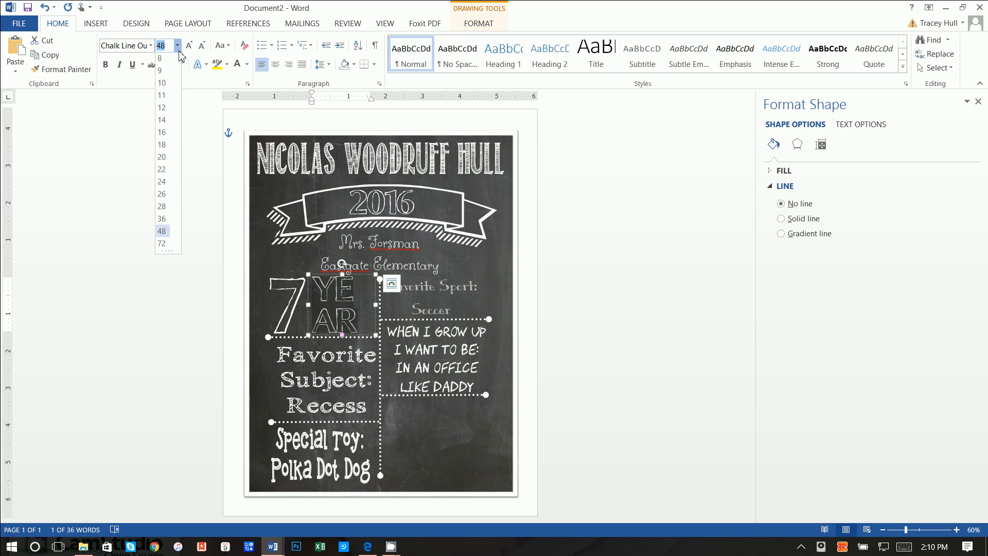
left_click(161, 196)
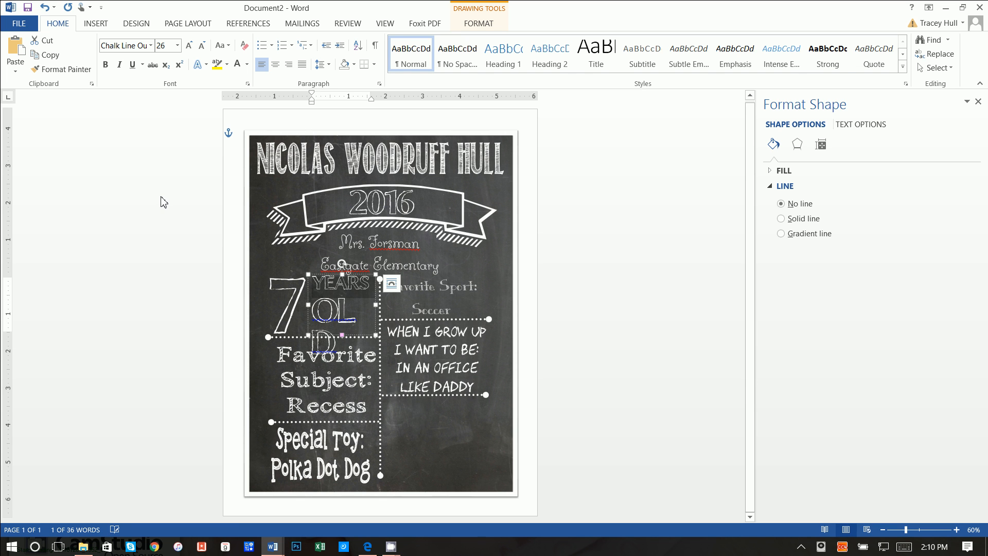
left_click_drag(314, 310, 367, 356)
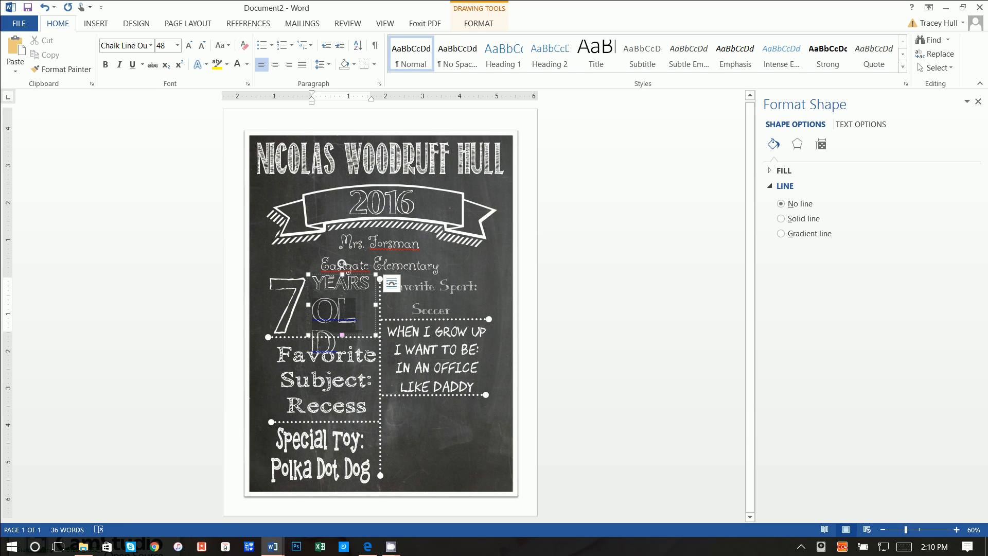
left_click(177, 45)
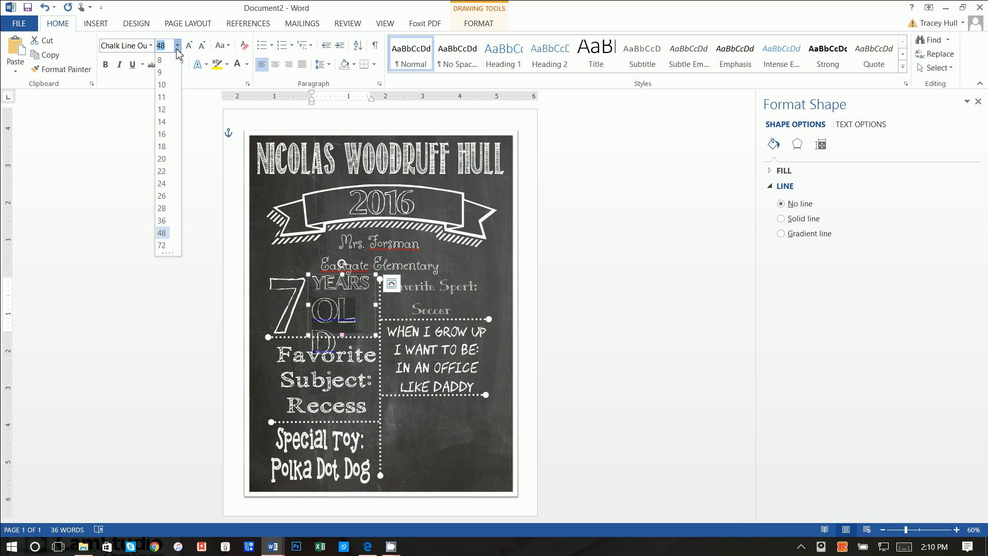
left_click(164, 184)
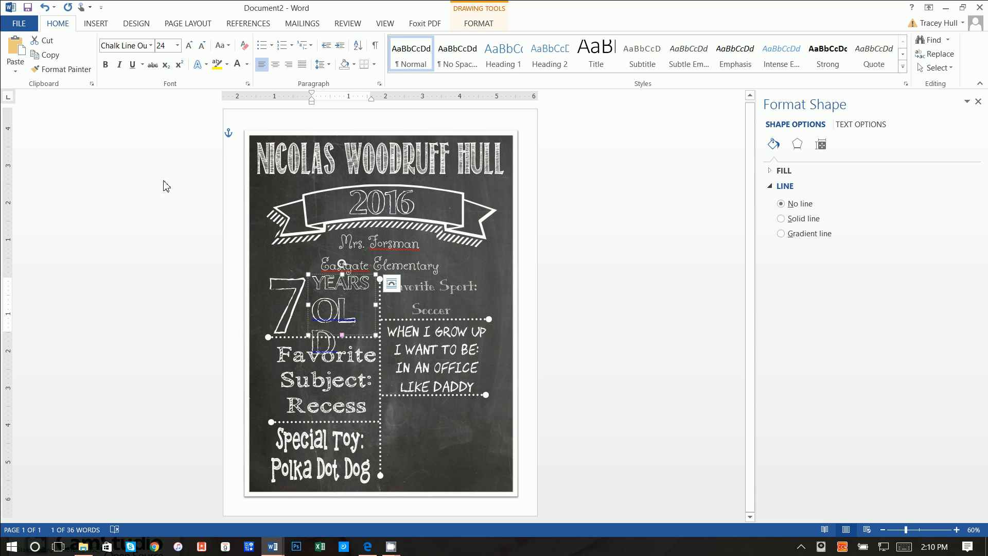
- Clear the spelling flag on OLD and deselect the box
left_click(348, 303)
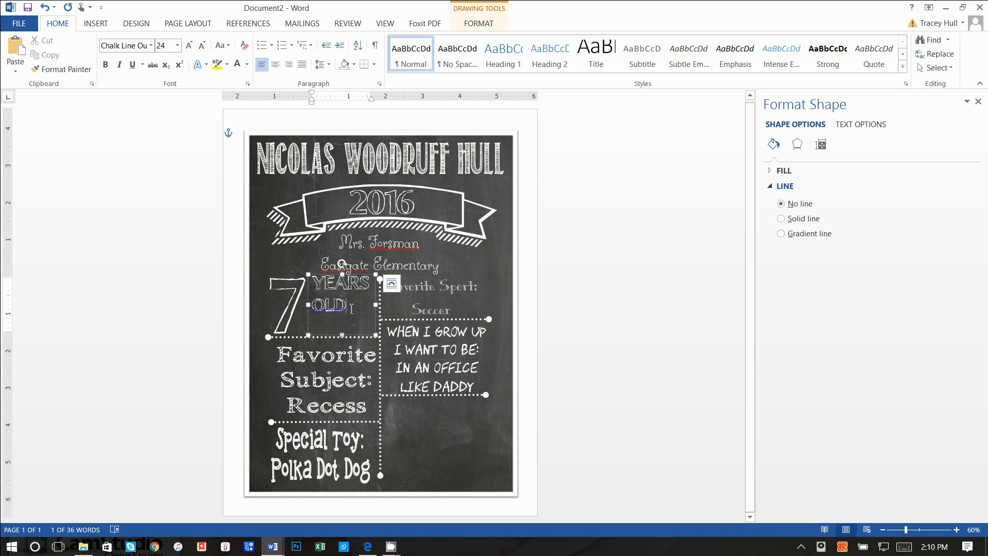
left_click(470, 355)
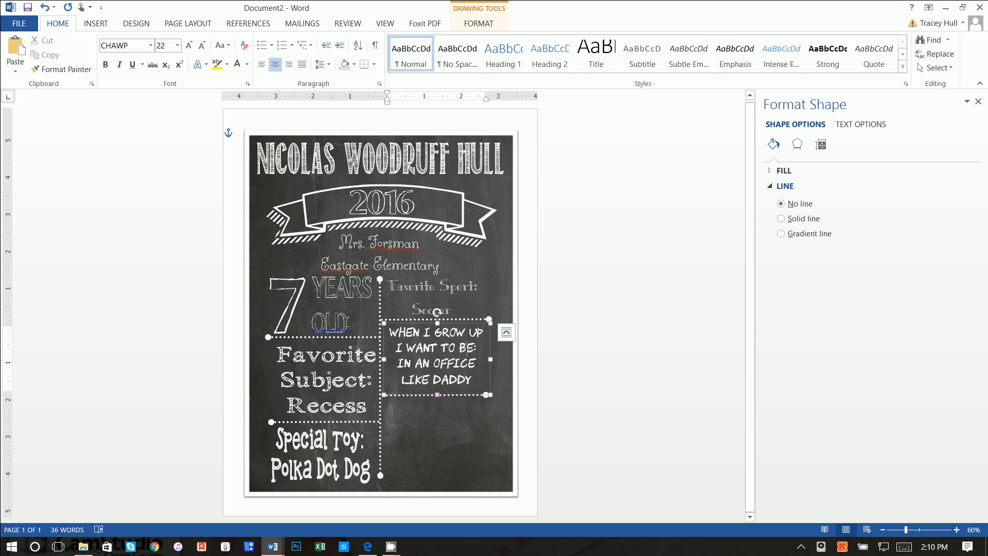
left_click(342, 321)
right_click(335, 307)
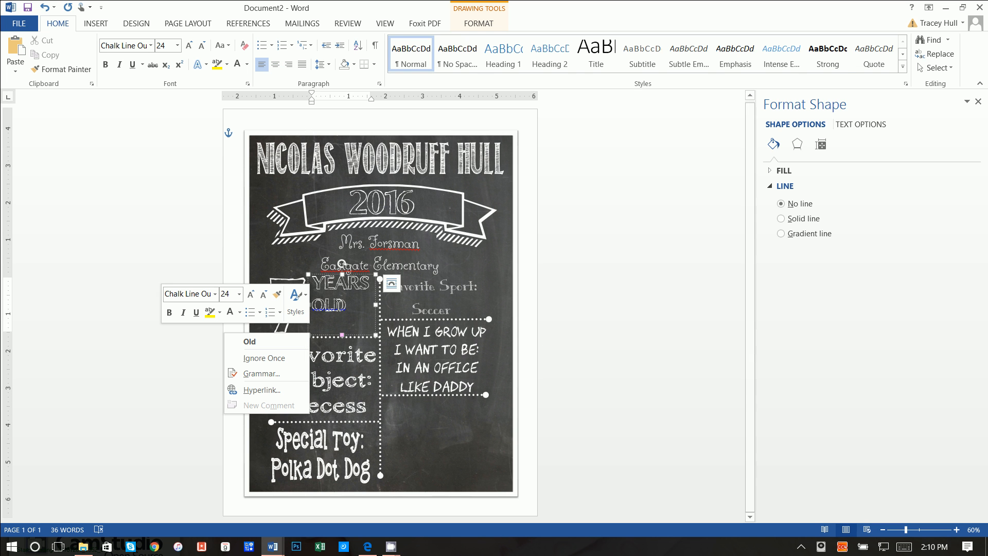
left_click(288, 341)
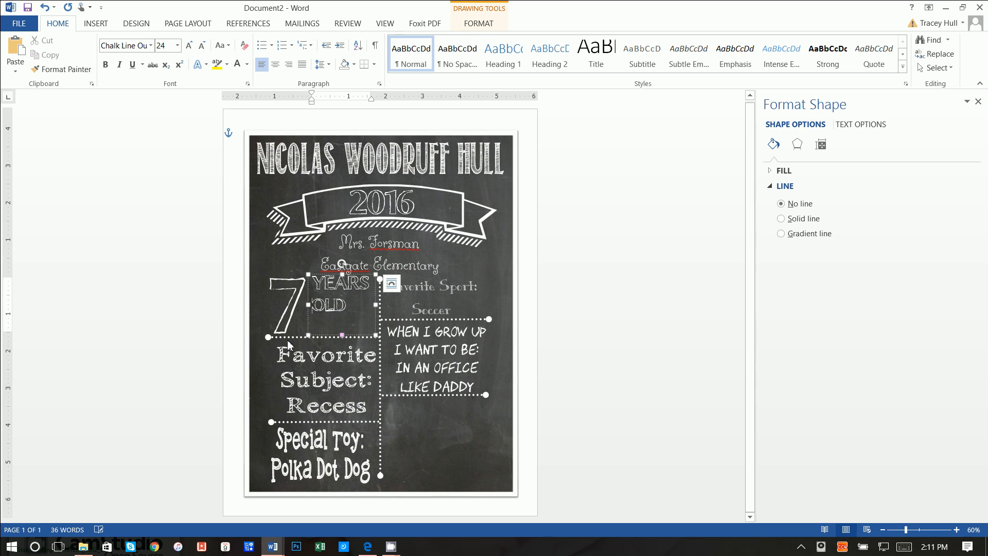
left_click(451, 446)
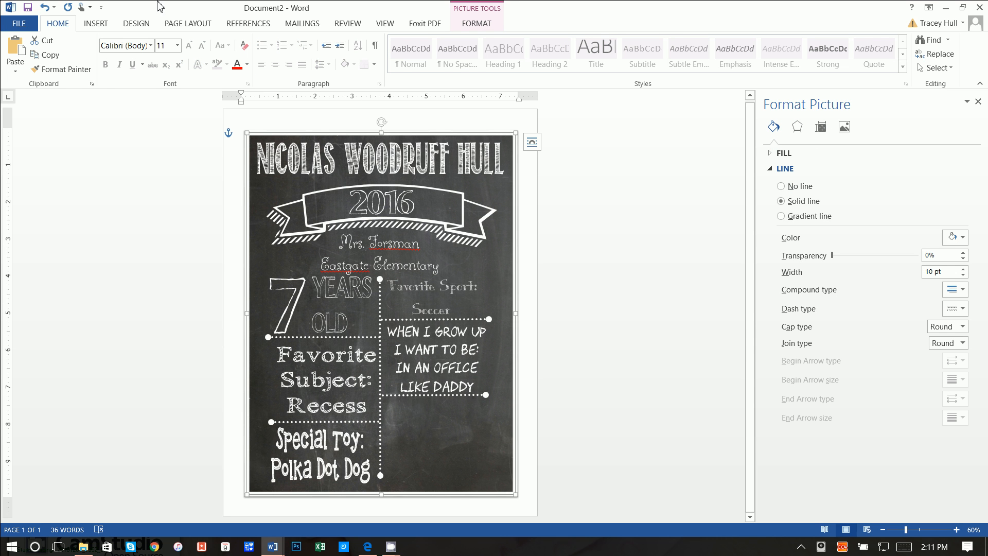
- Draw a no-fill, no-outline text box below the grow-up box and start typing Best Friends
left_click(96, 23)
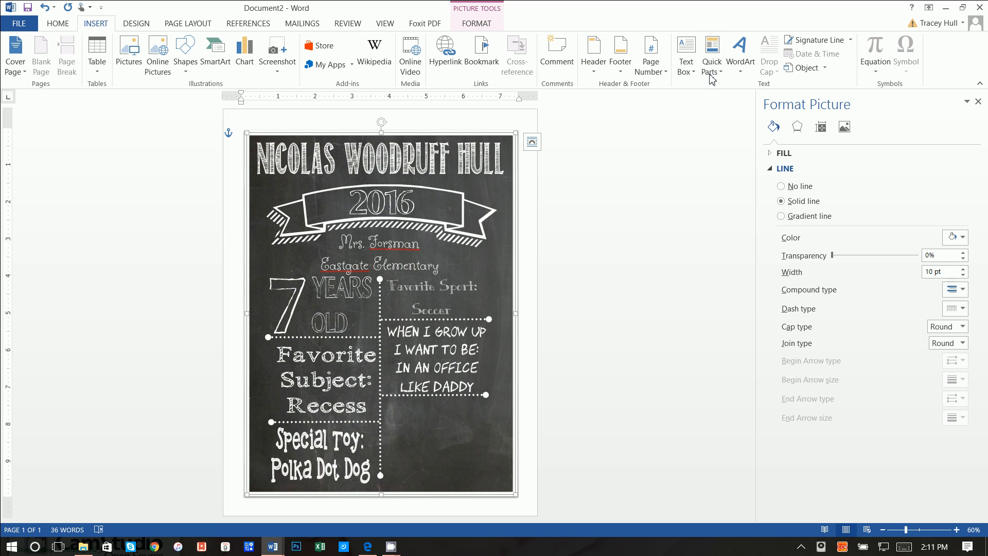
left_click(686, 58)
left_click(684, 344)
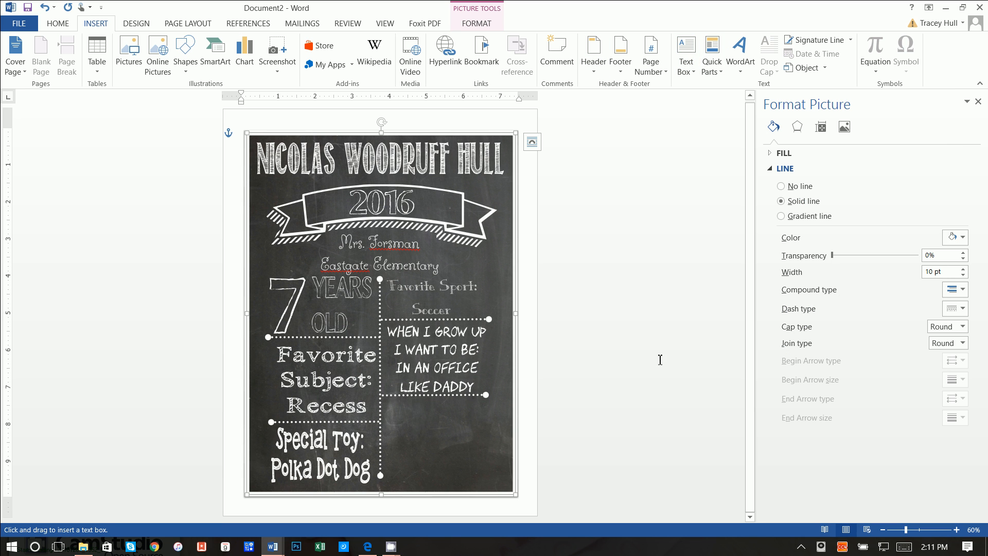
left_click_drag(386, 402, 489, 445)
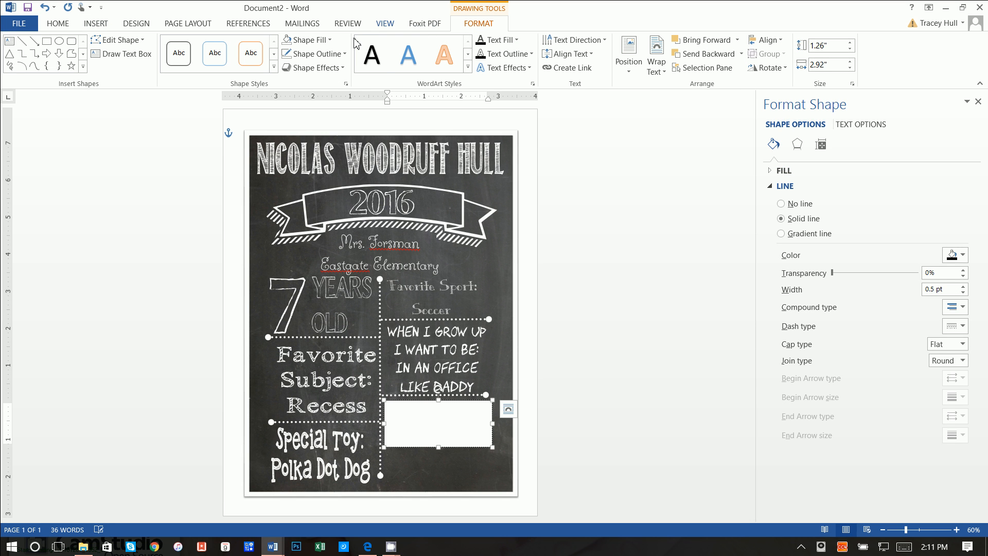
left_click(309, 40)
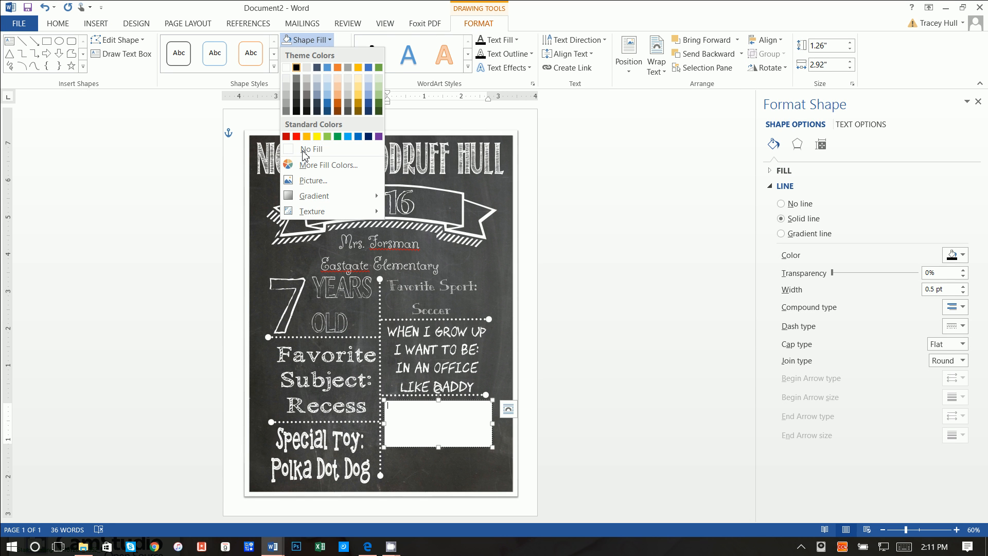
left_click(305, 150)
left_click(315, 54)
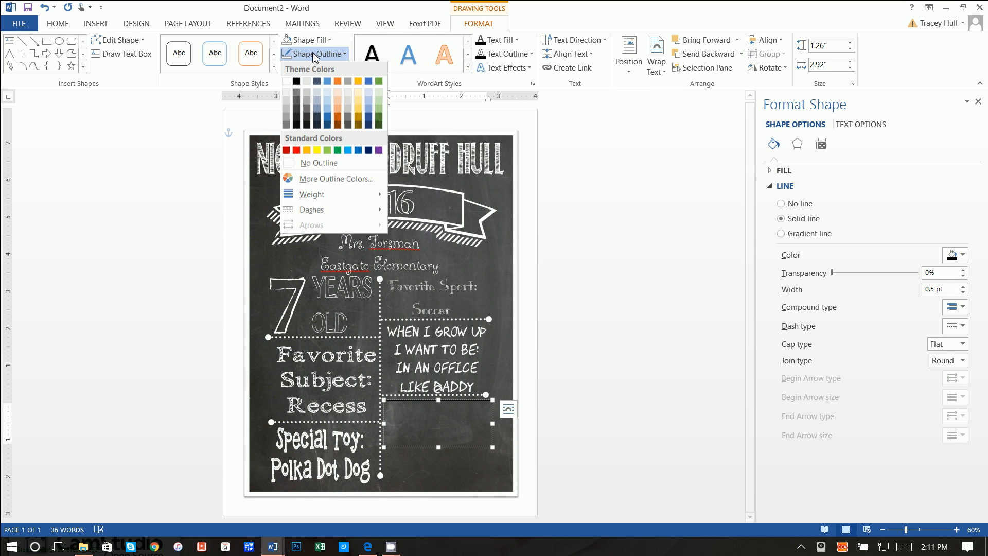
left_click(302, 164)
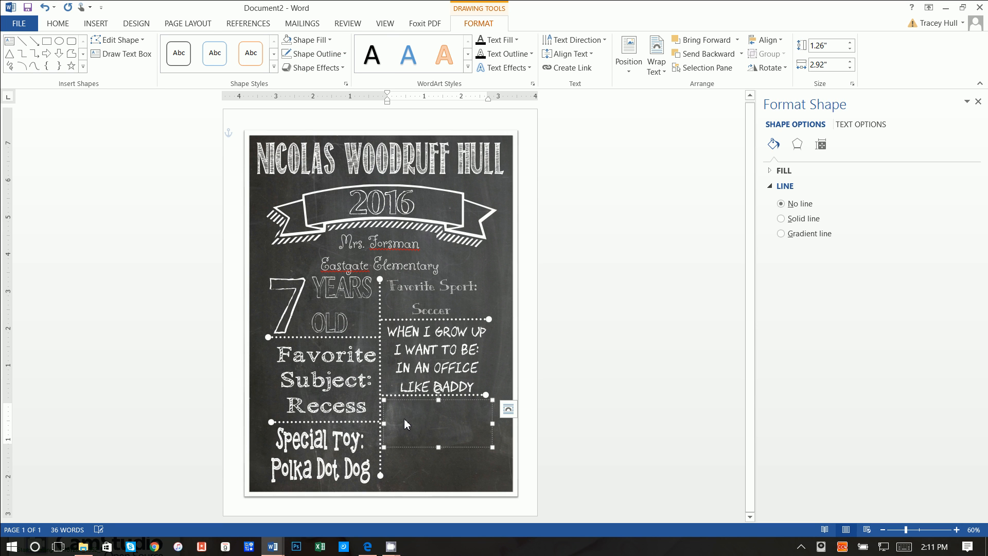
type("est Friends")
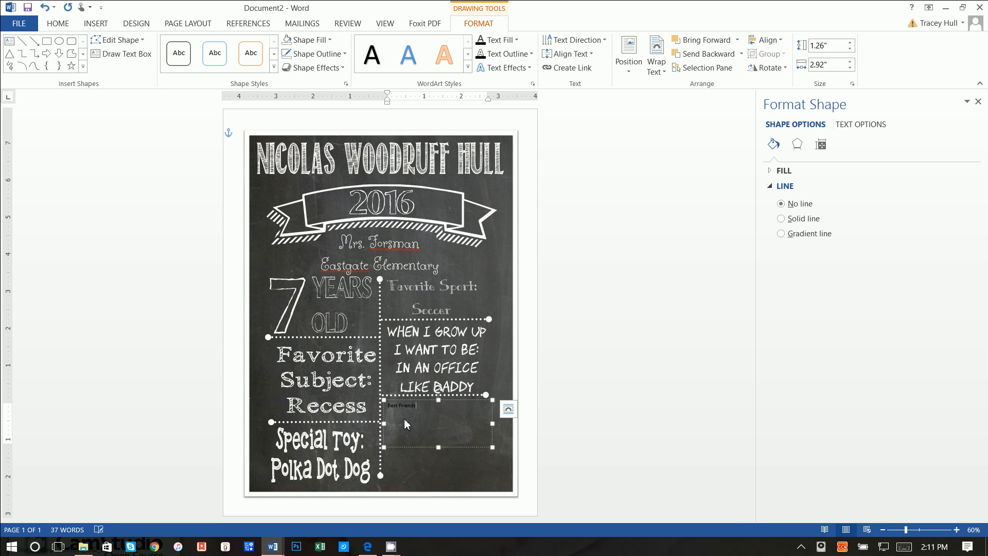
- Centre Best Friends in its box, set it in the chalk hand-lettering font at 28 pt
left_click_drag(419, 406, 385, 406)
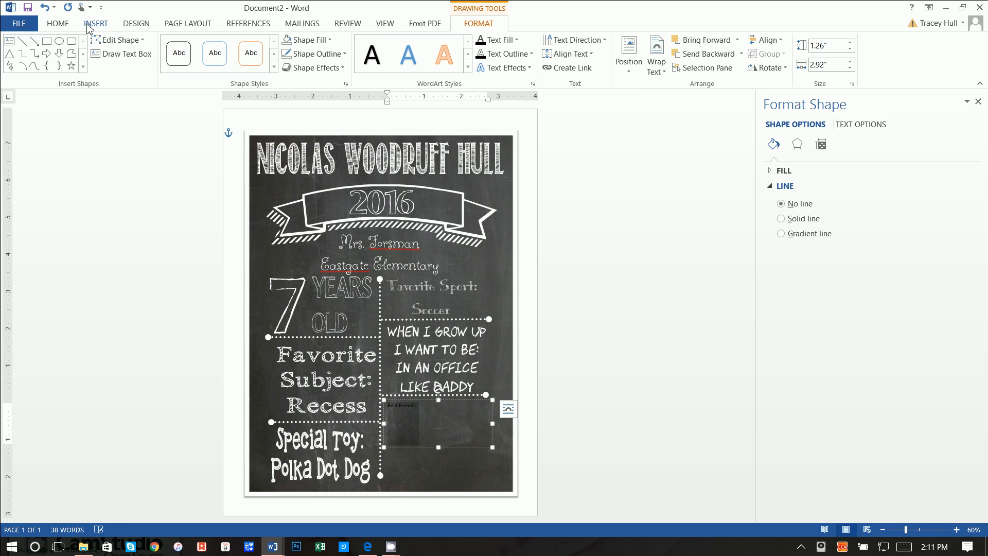
left_click(69, 24)
left_click(275, 63)
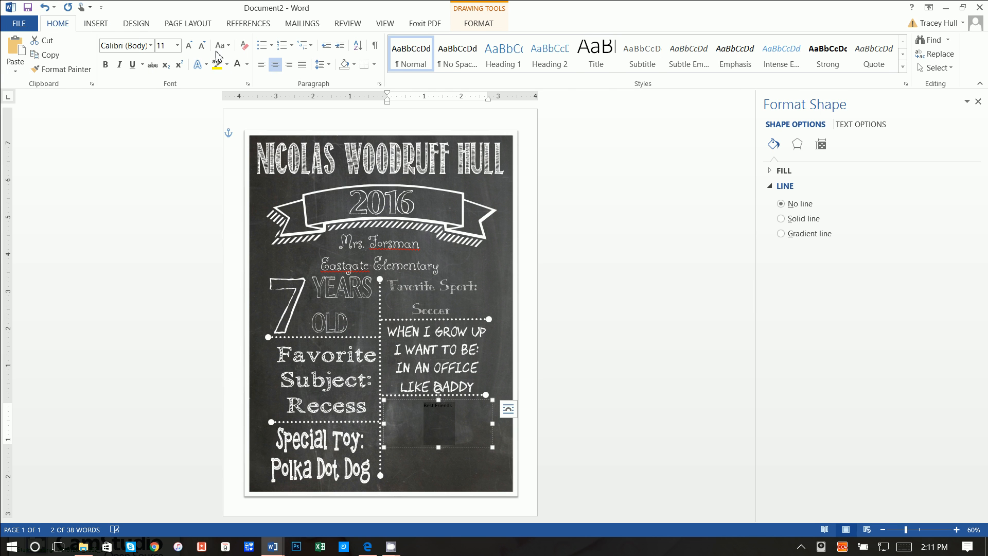
left_click(151, 45)
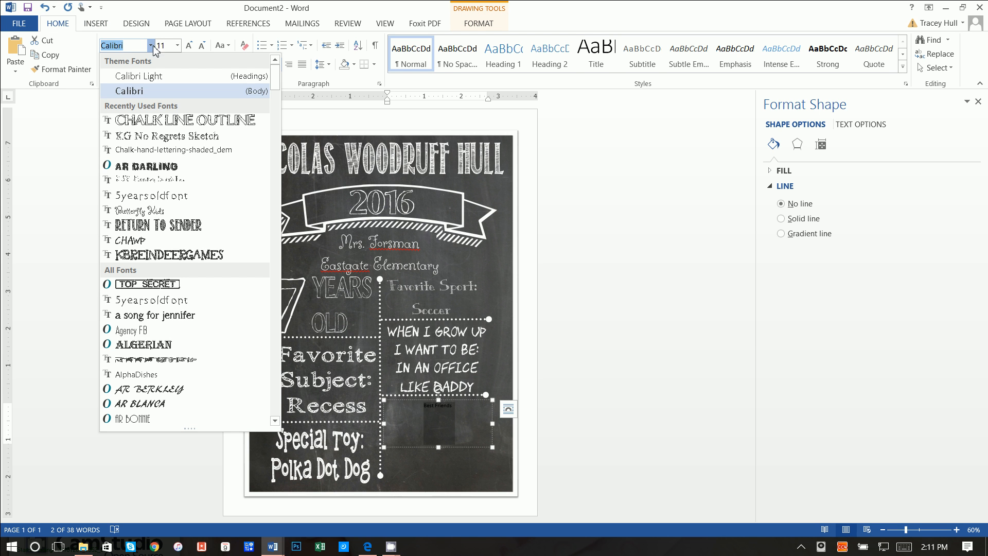
left_click(183, 150)
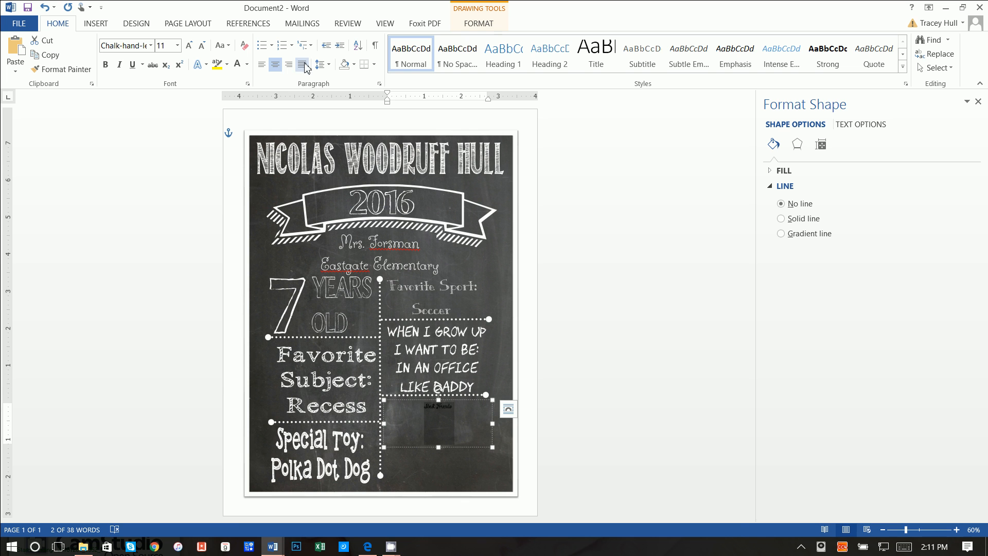
left_click(178, 46)
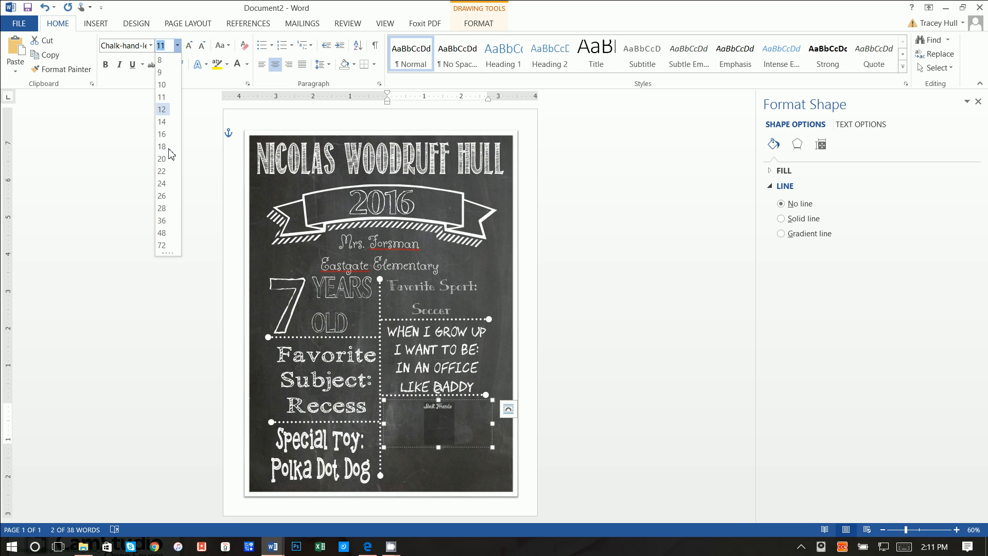
left_click(162, 208)
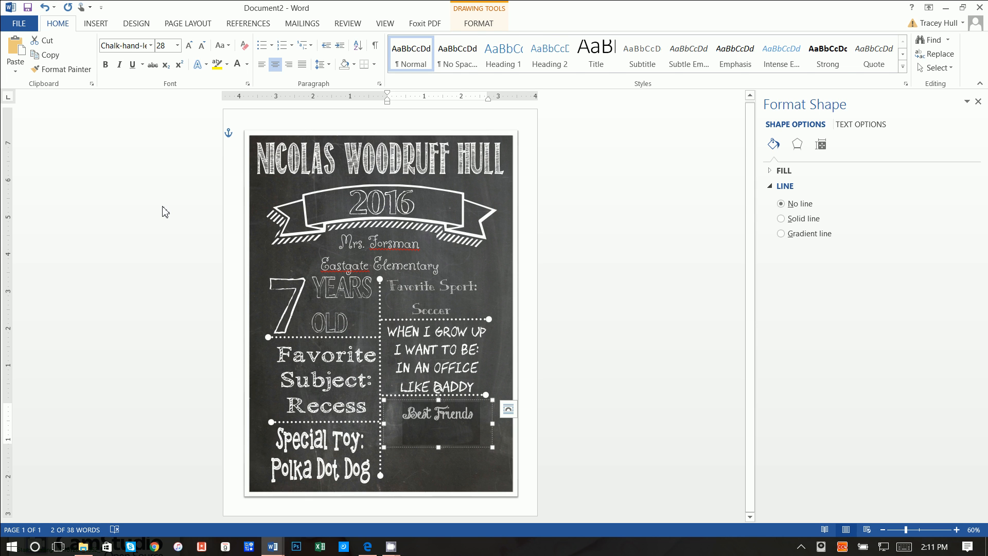
- Apply an arched text transform to Best Friends, resize the box, and enlarge it to 48 pt
left_click(479, 23)
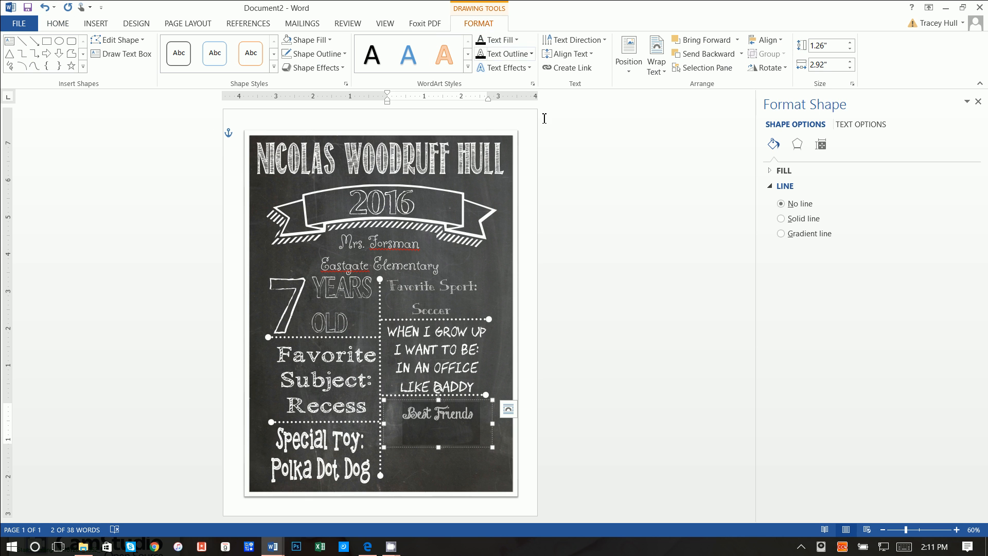
left_click(506, 68)
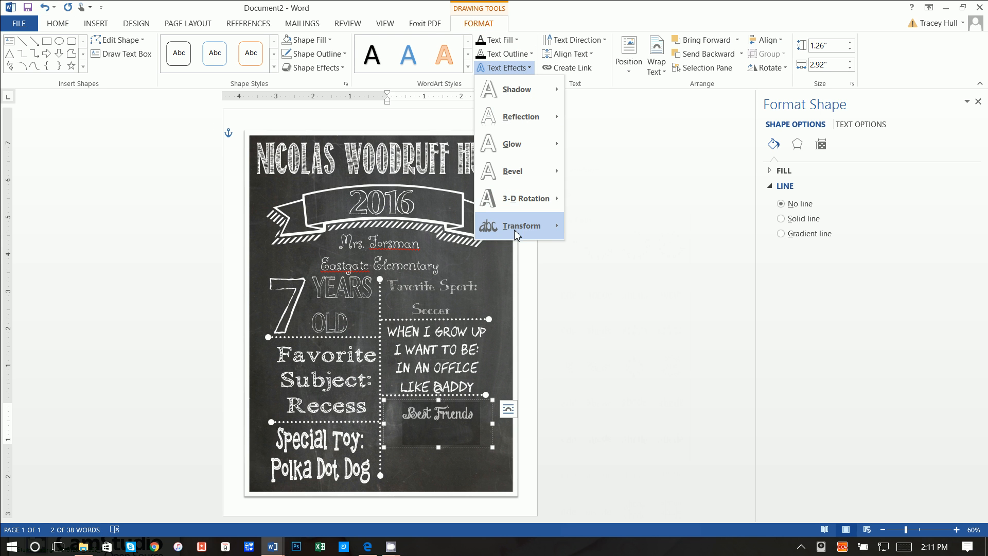
mouse_move(514, 230)
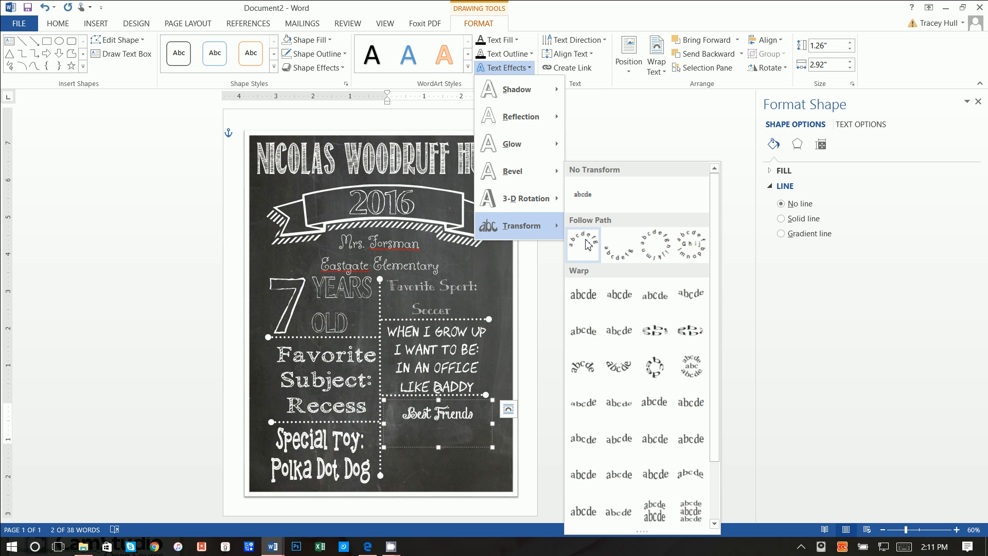
left_click(587, 244)
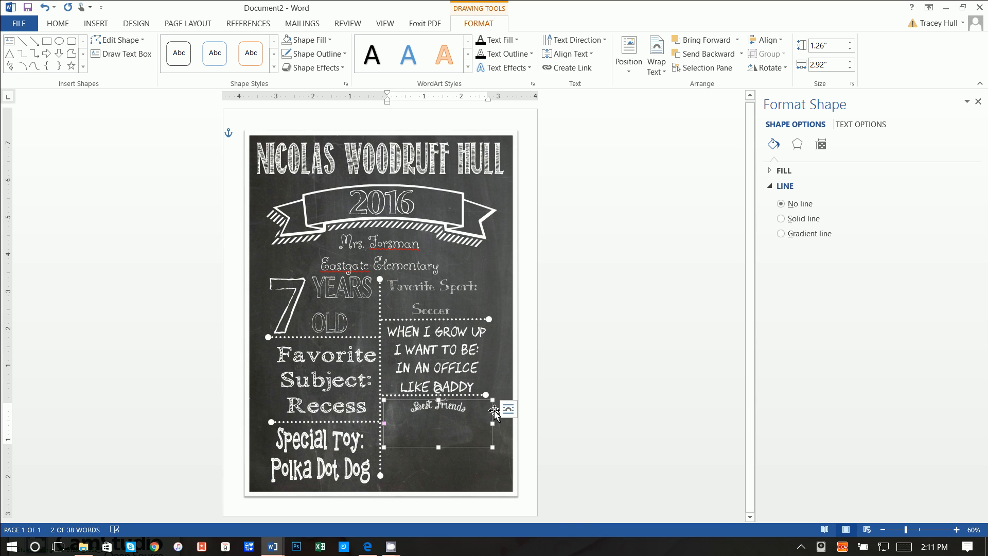
left_click_drag(510, 458, 499, 463)
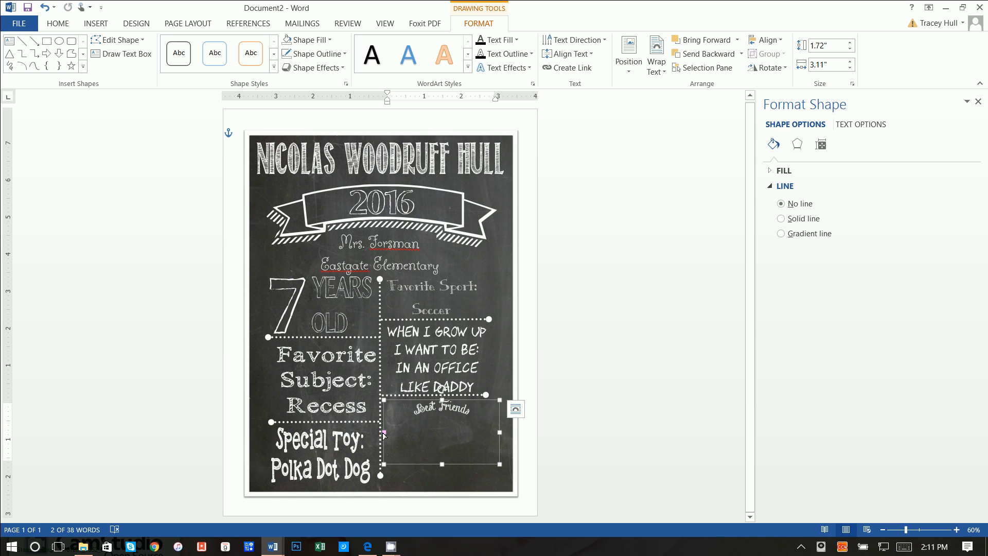
mouse_move(384, 435)
left_mouse_down()
mouse_move(382, 449)
mouse_move(382, 435)
left_mouse_up()
triple_click(441, 416)
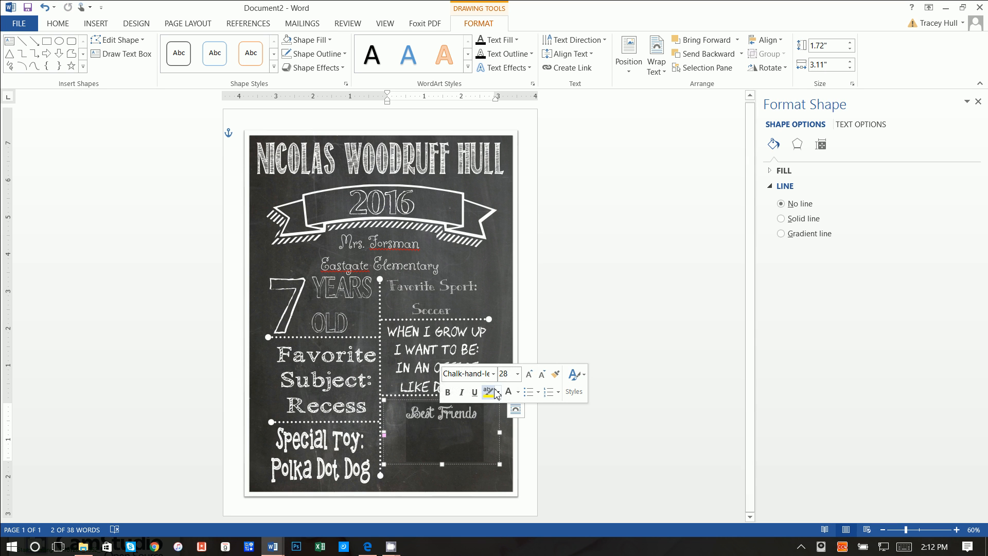
left_click(517, 376)
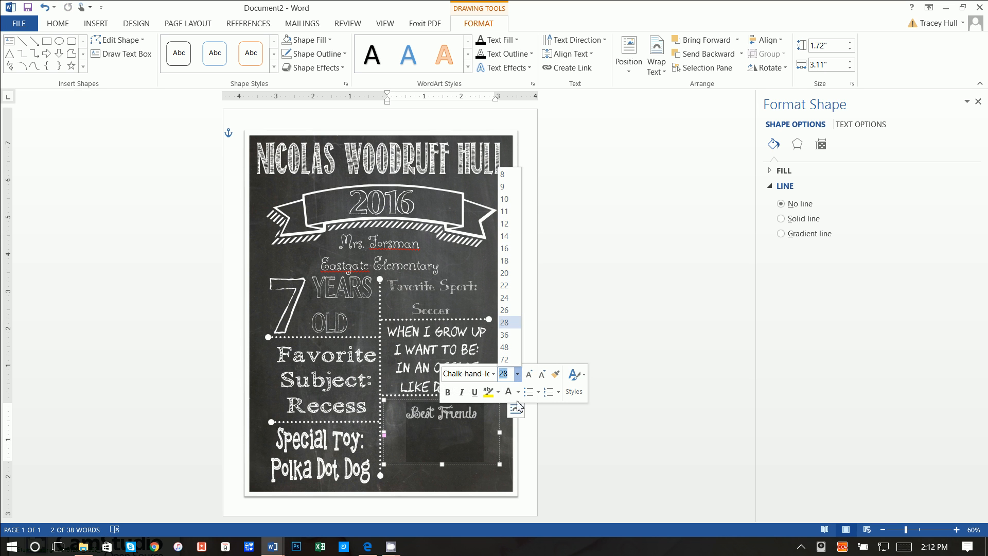
left_click(505, 348)
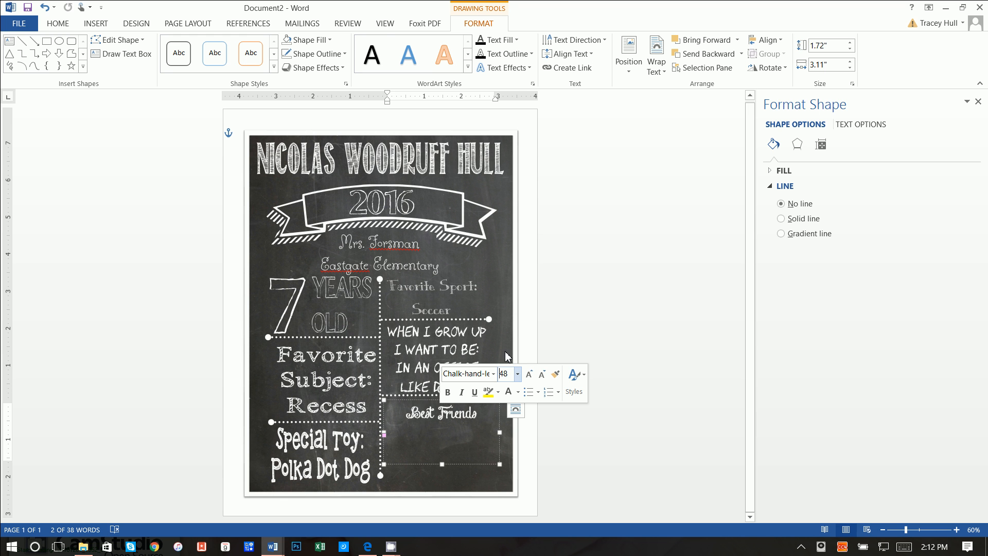
left_click(485, 457)
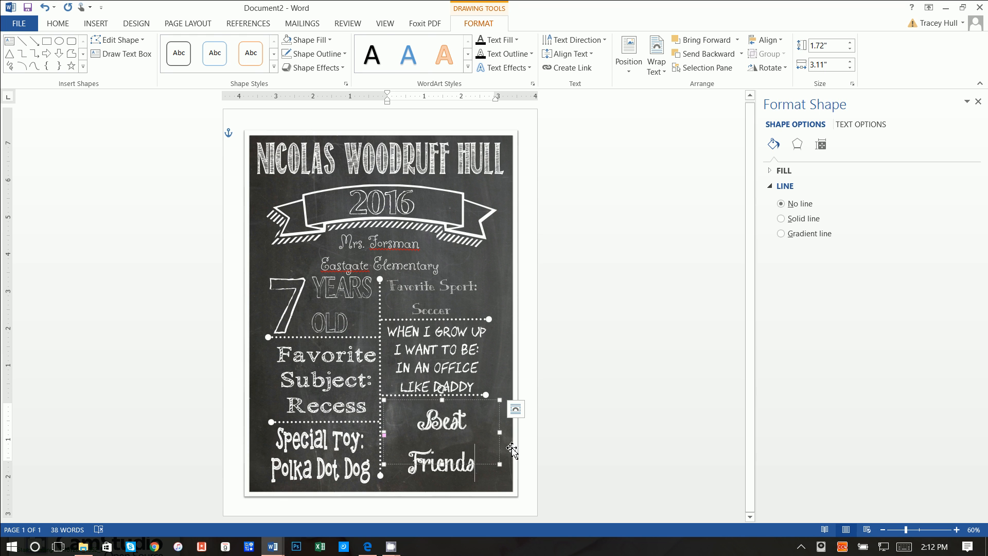
left_click(512, 449)
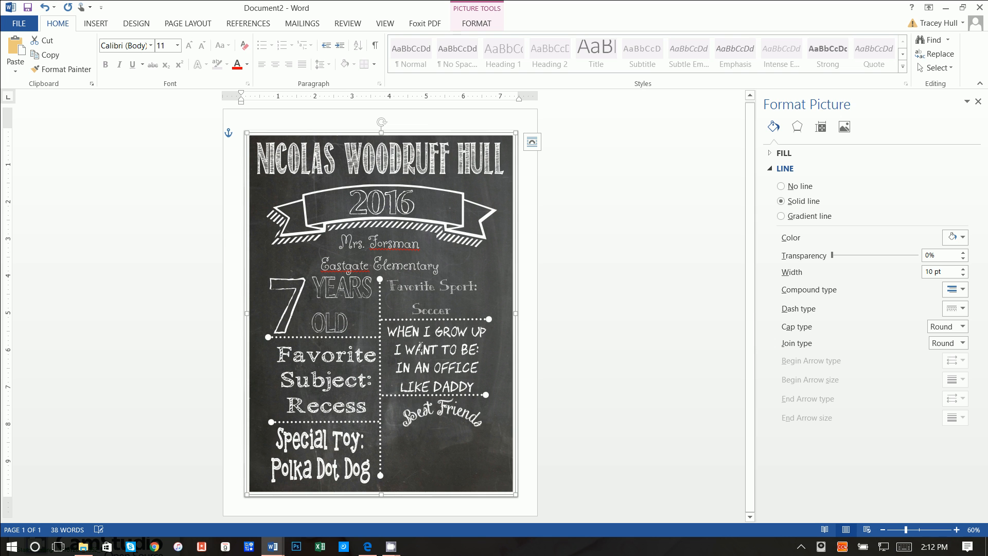
- Draw a no-fill, no-outline text box below Best Friends and type the two friends' names
left_click(106, 30)
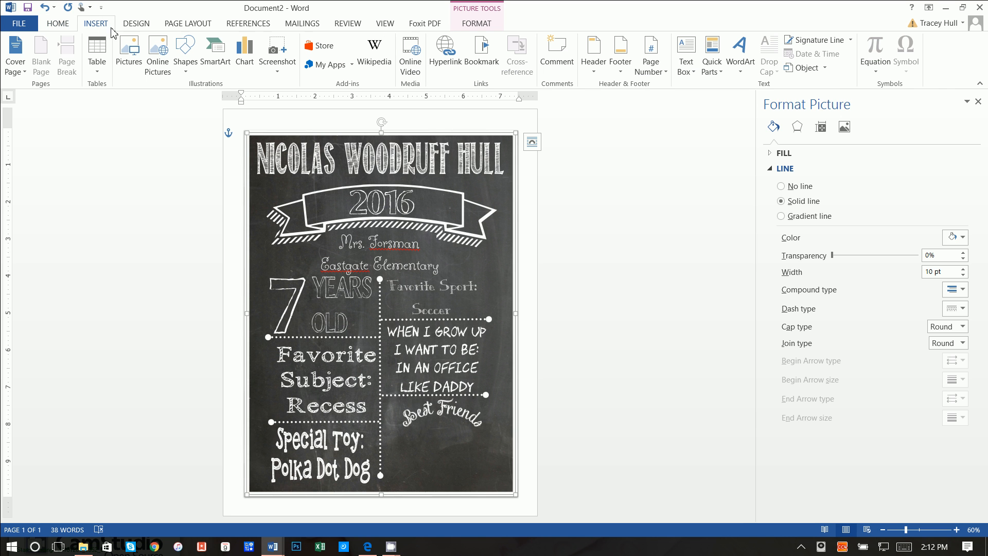
left_click(685, 57)
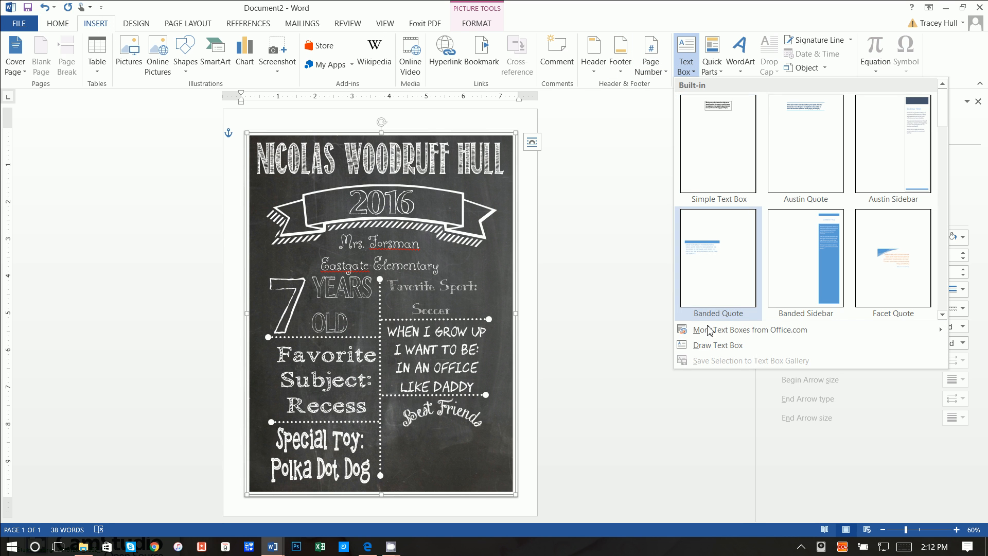
left_click(711, 346)
left_click_drag(400, 434, 481, 465)
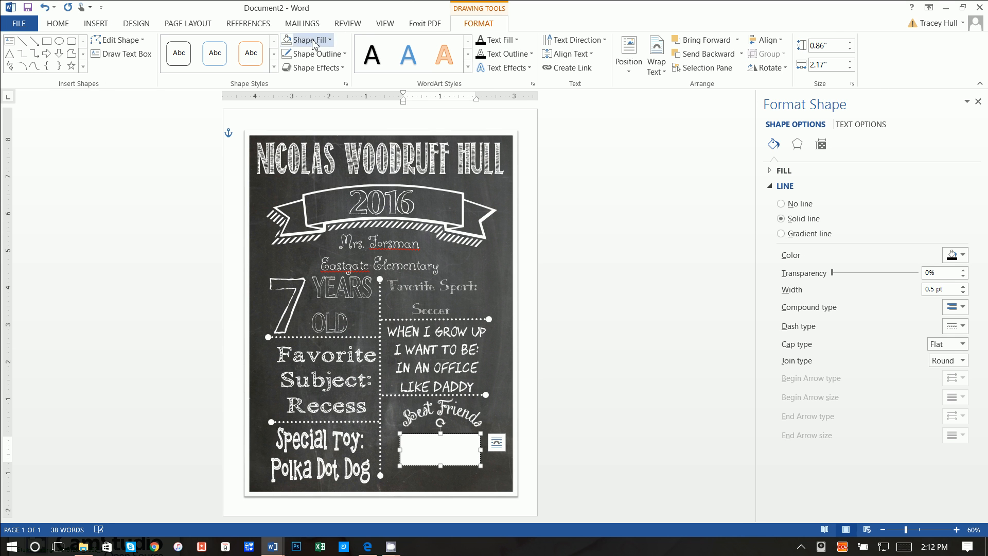
left_click(288, 40)
left_click(288, 54)
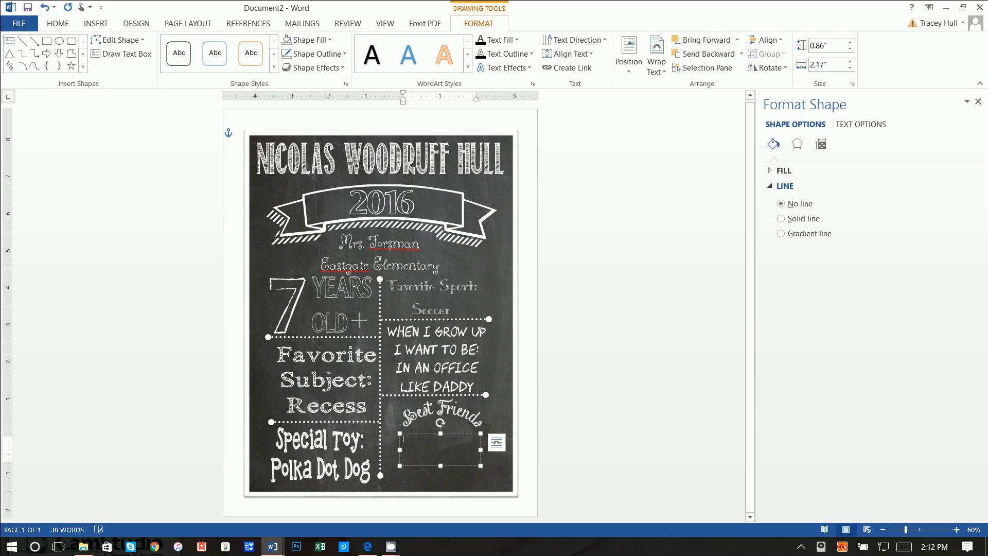
type("Kara & Connor")
- Set the names in the chalk lettering font at 24 pt and widen the box to fit one line
key("ctrl+a")
left_click(59, 25)
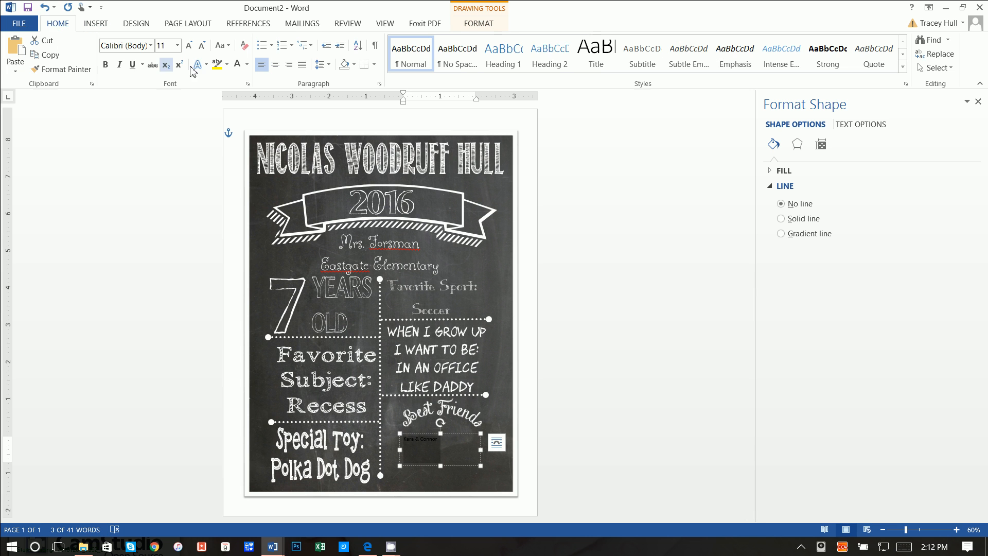
left_click(151, 46)
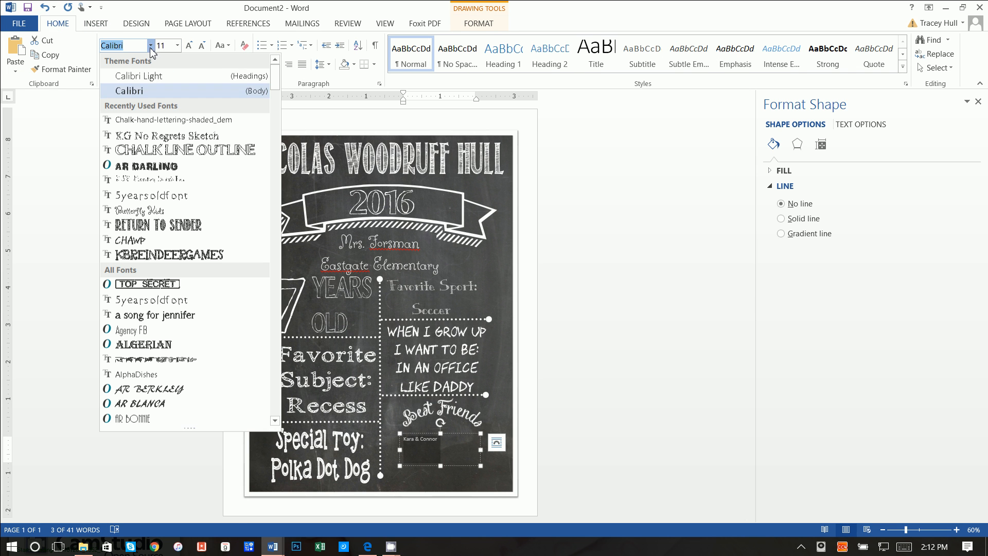
left_click(149, 121)
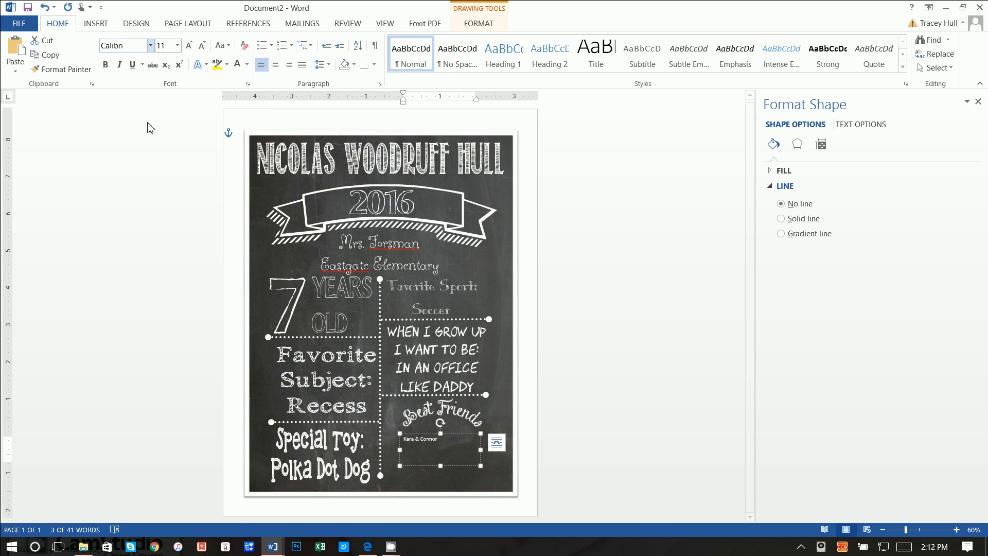
left_click(177, 45)
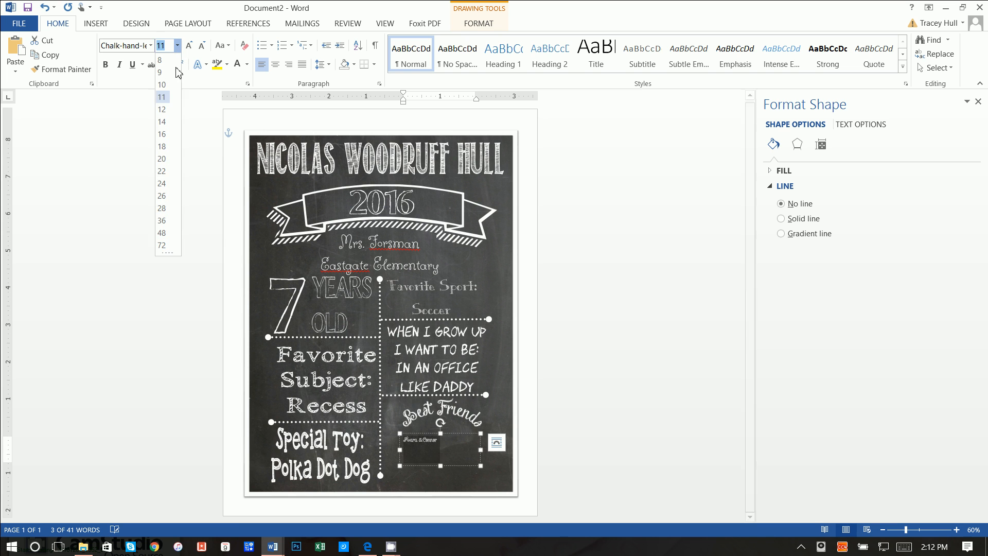
left_click(162, 197)
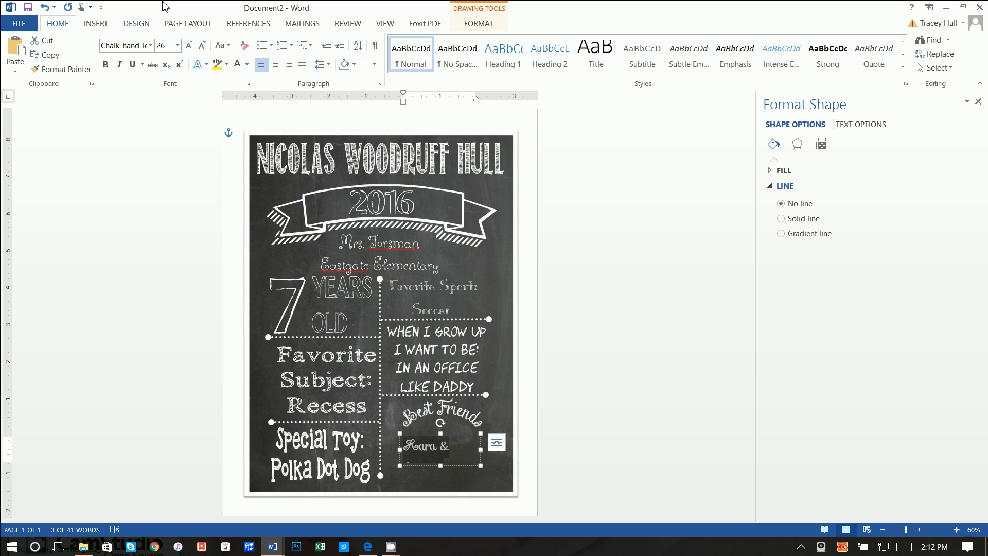
left_click(177, 46)
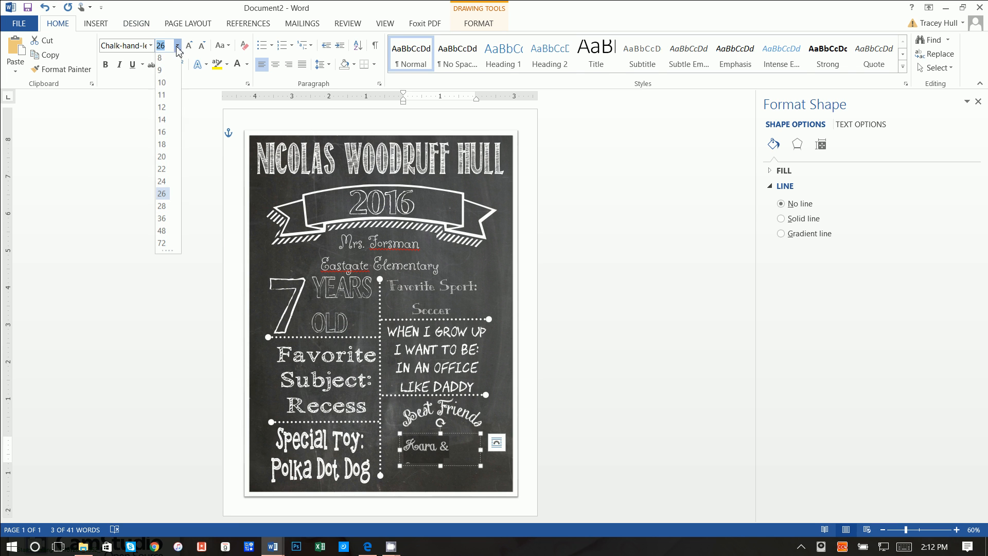
left_click(164, 184)
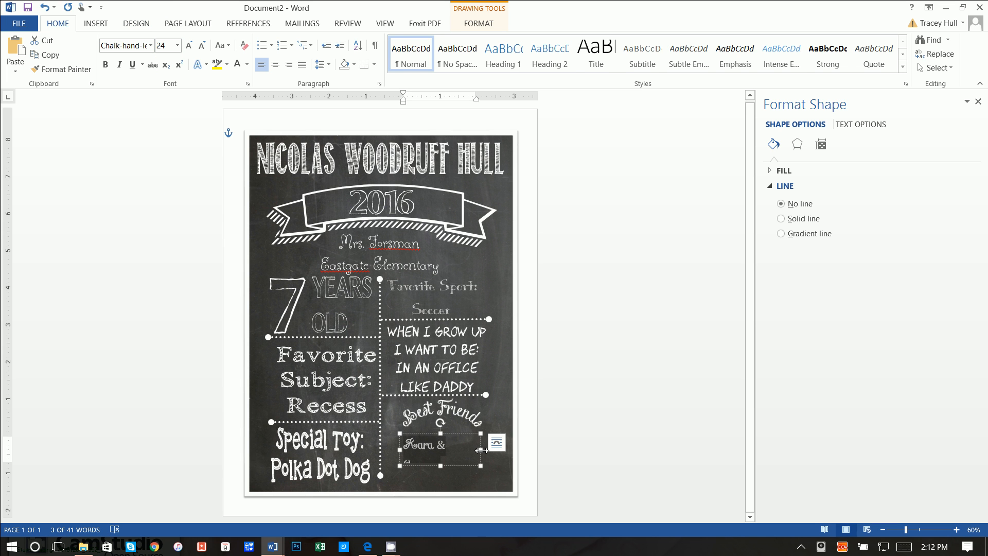
left_click_drag(481, 450, 469, 434)
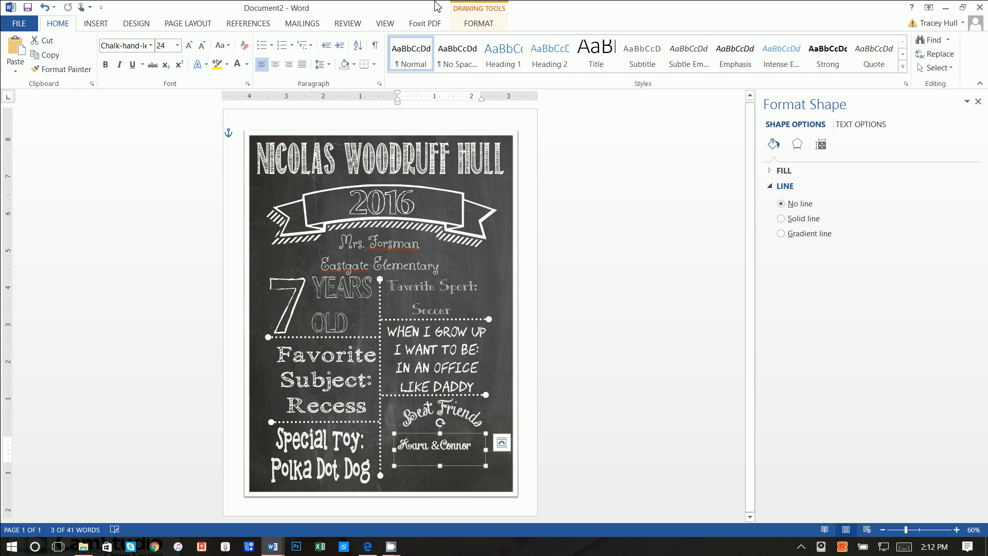
left_click(488, 21)
- Warp the names with the first Warp style and shorten the box to 0.54" by 2.44"
left_click(503, 68)
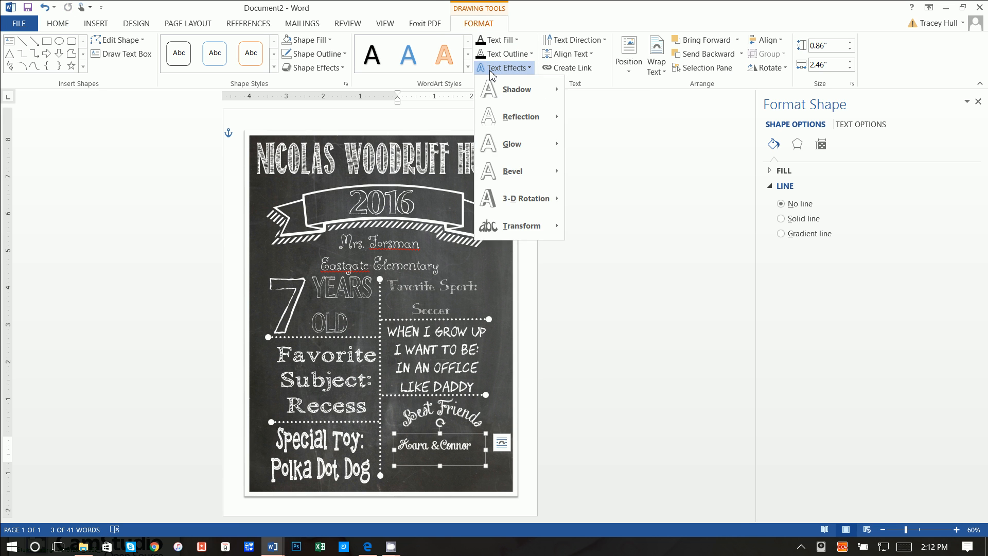
mouse_move(516, 225)
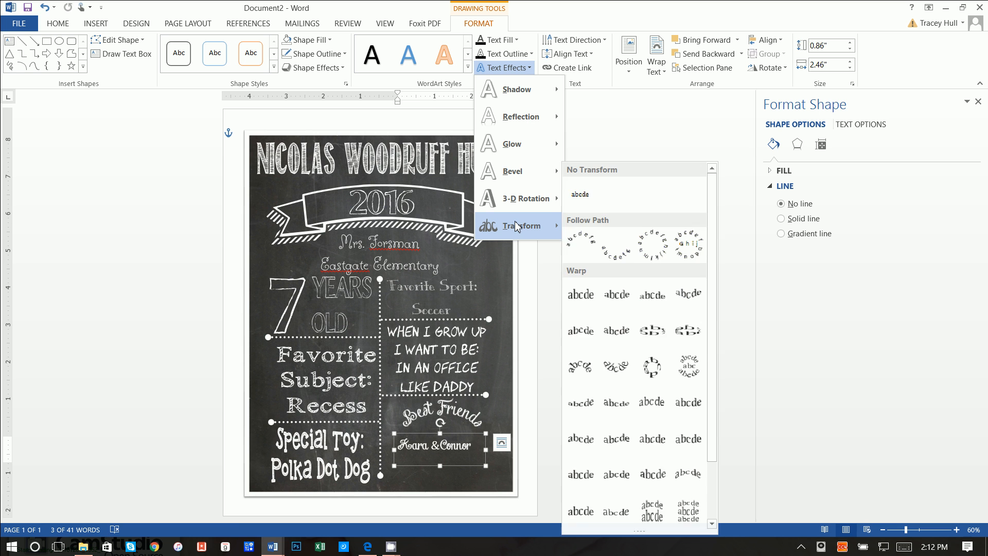
left_click(583, 295)
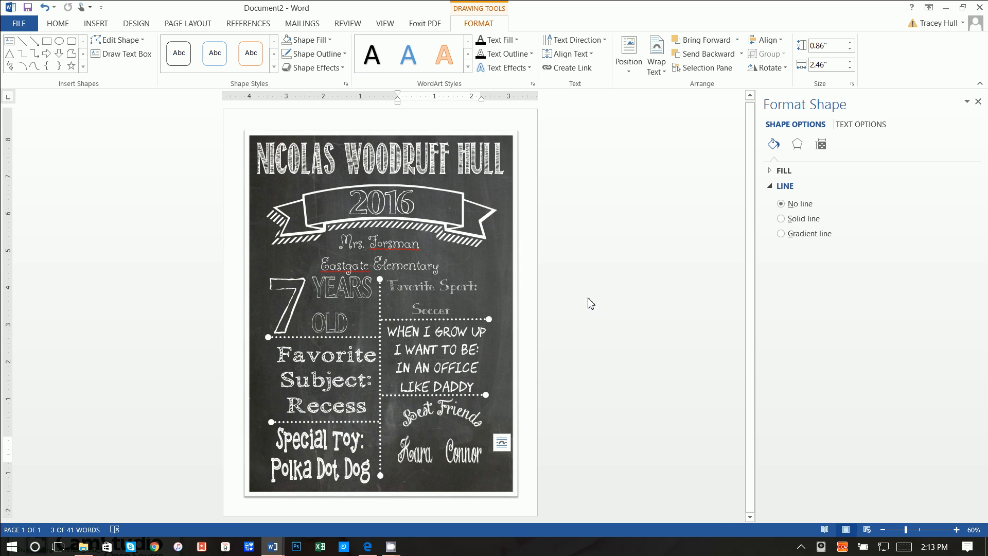
left_click_drag(484, 466, 481, 455)
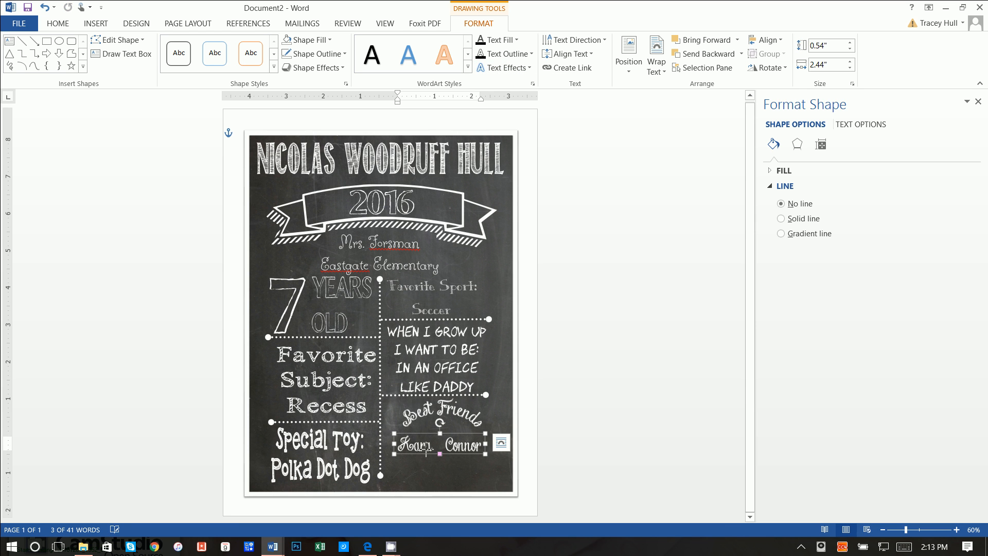
left_click(423, 447)
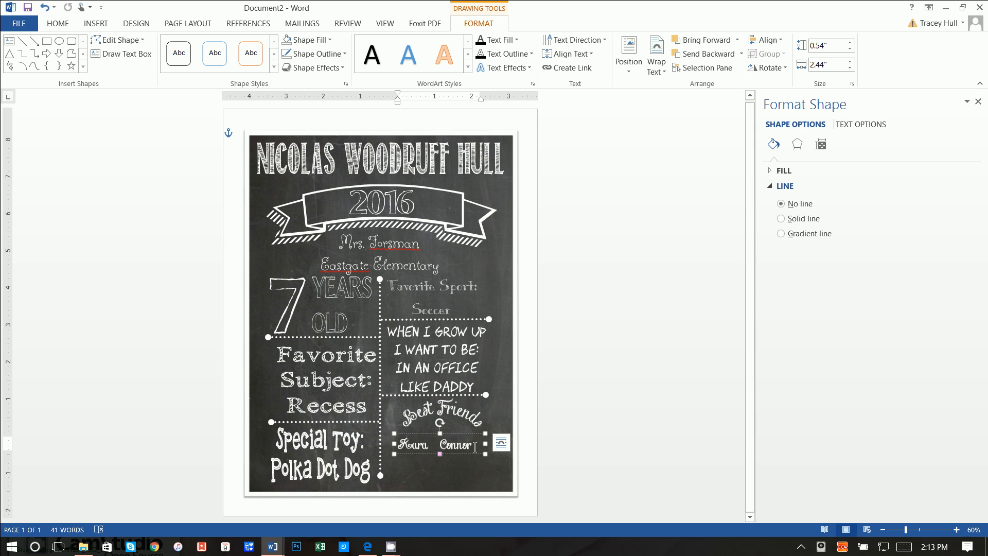
left_click(552, 426)
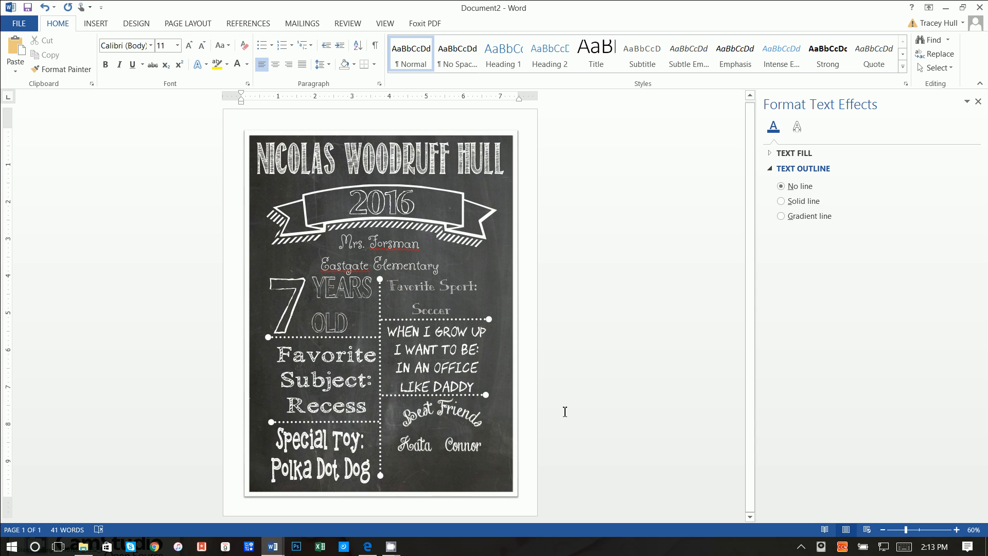
- Save As 'chalkboardtutorial' into the recent chalkboard folder on this computer
left_click(16, 26)
left_click(72, 137)
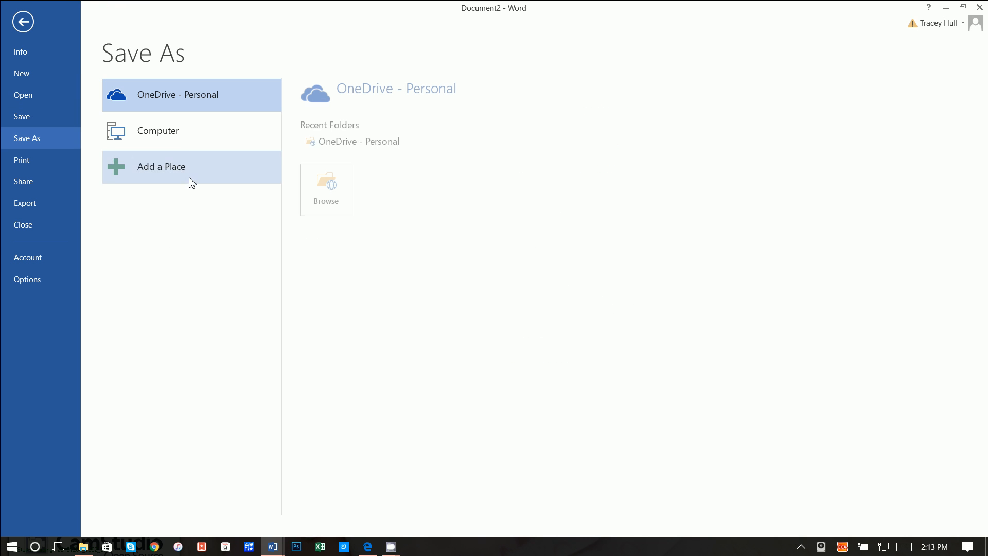
left_click(178, 128)
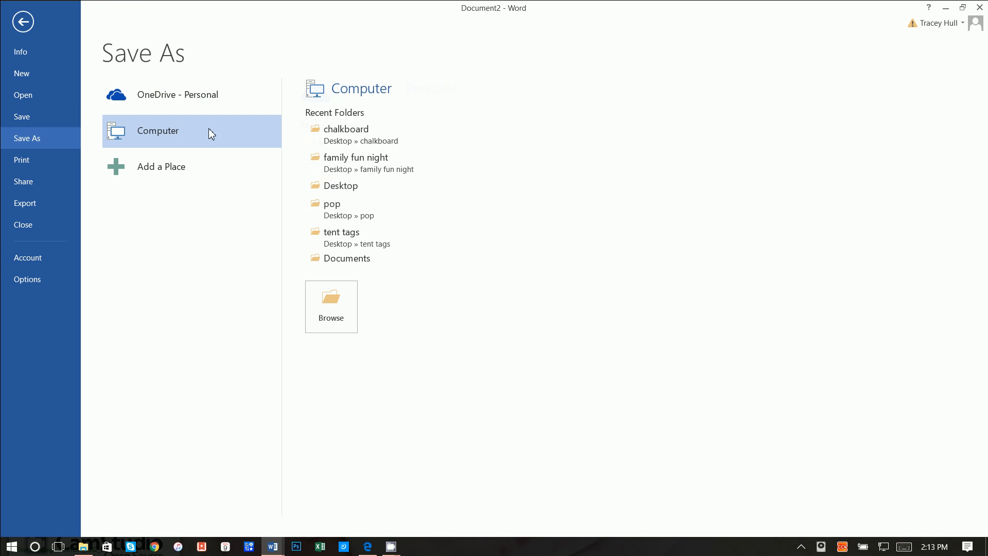
left_click(312, 135)
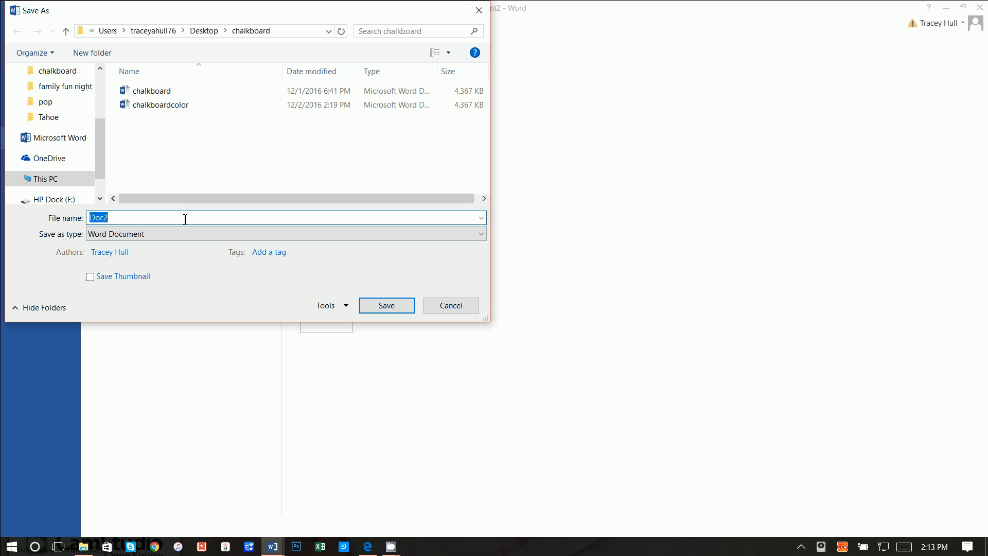
type("chalk")
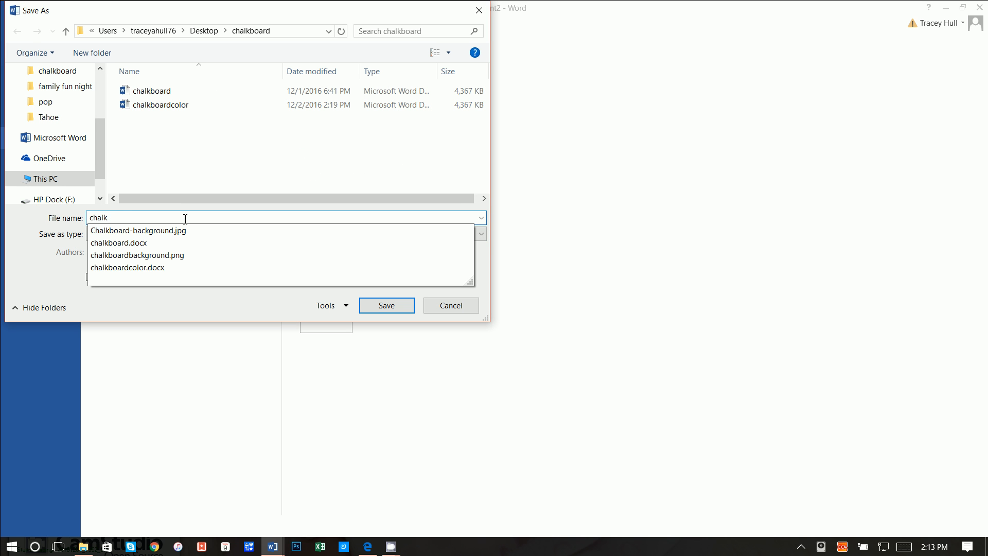
type("boardtutorial")
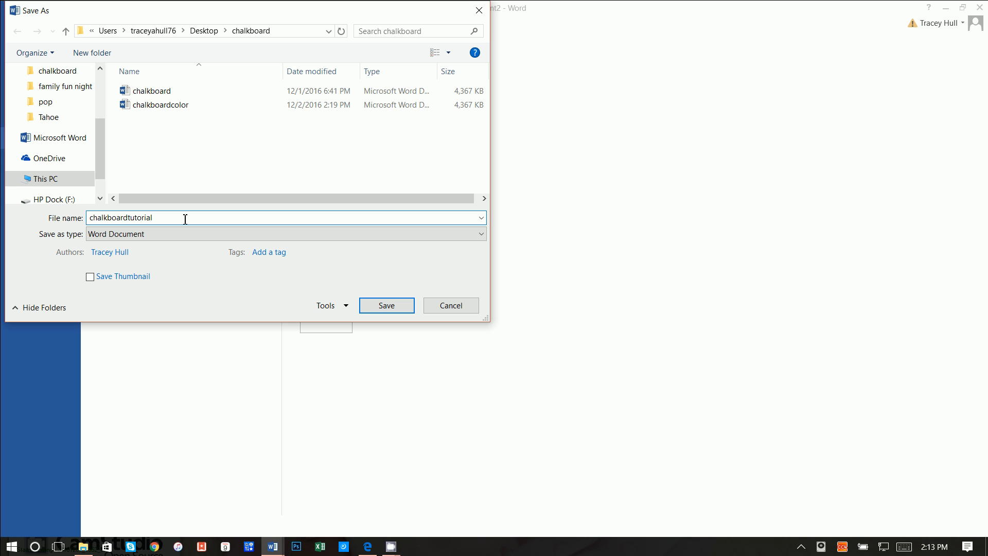
left_click(397, 307)
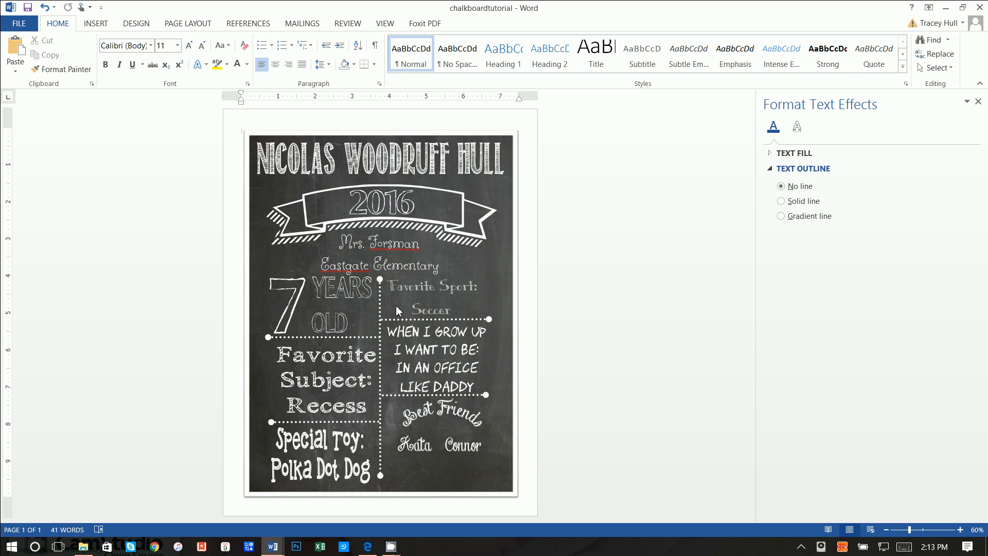
left_click(389, 545)
left_click(324, 498)
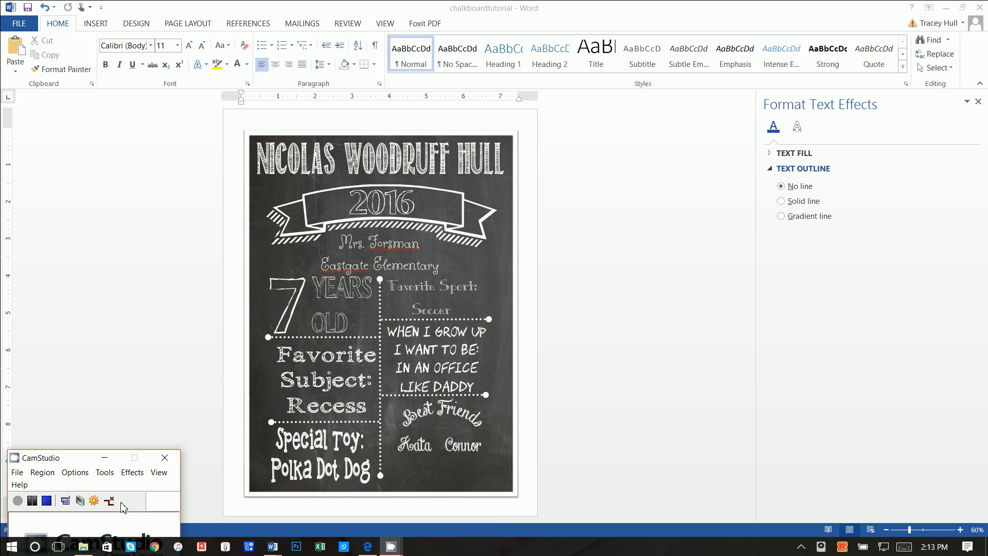